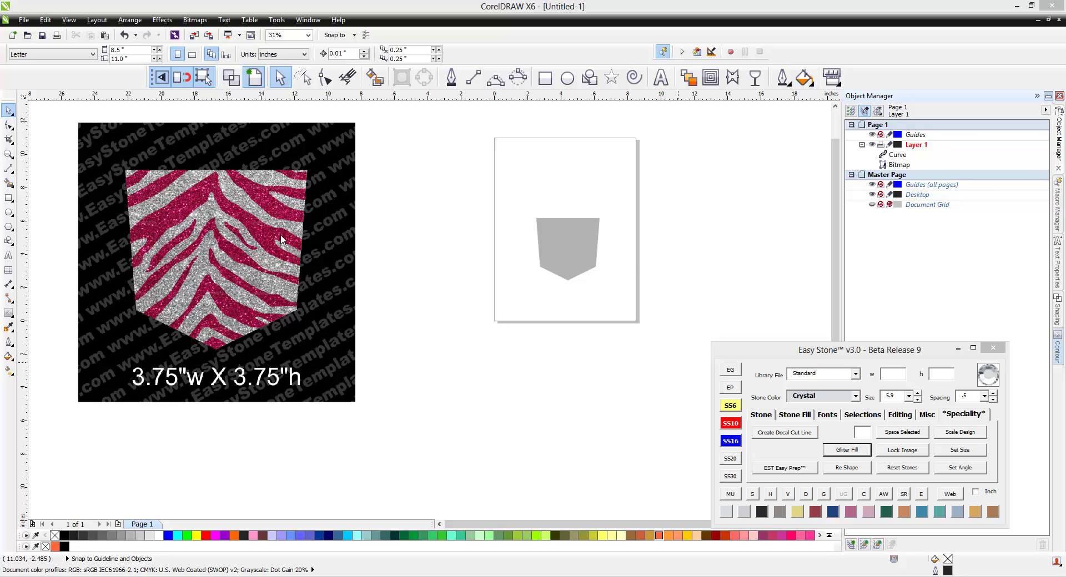
Move the gray pocket shape slightly up and to the left on the page, leaving it deselected.
left_click(430, 320)
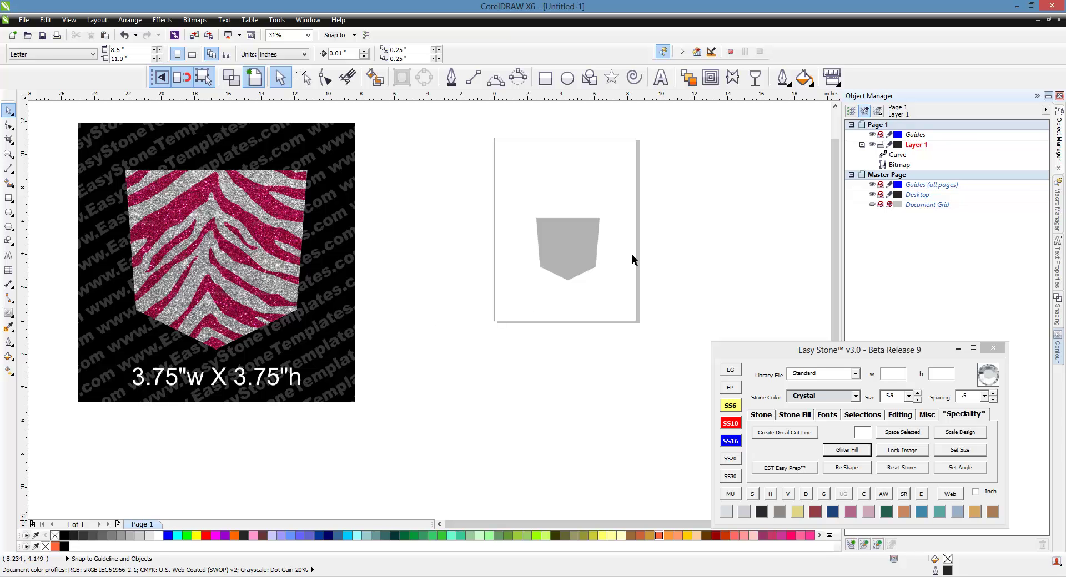
scroll(599, 234, "up", 1)
scroll(227, 232, "down", 1)
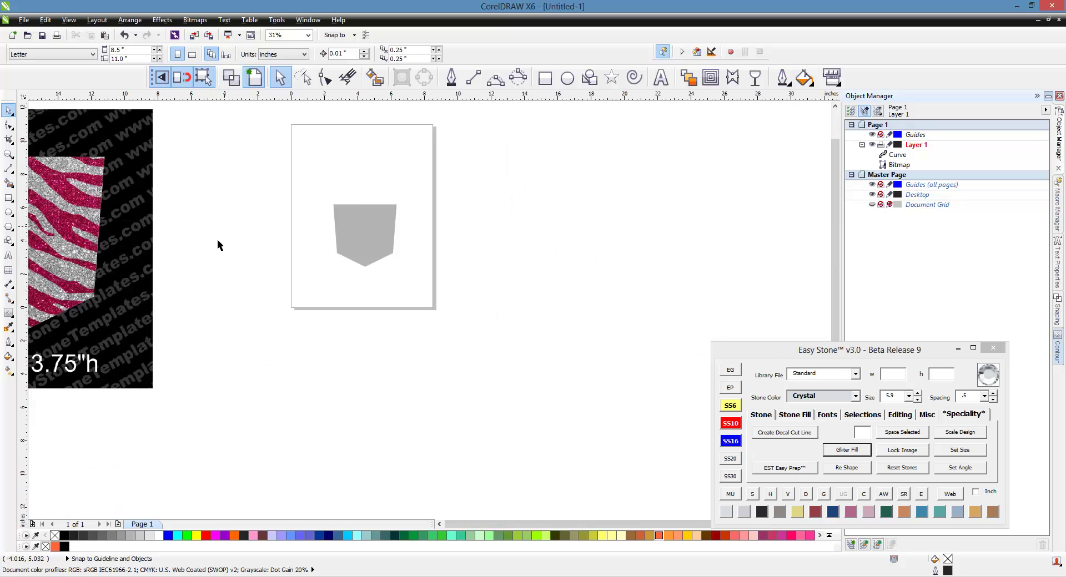
scroll(218, 238, "down", 1)
scroll(105, 278, "up", 1)
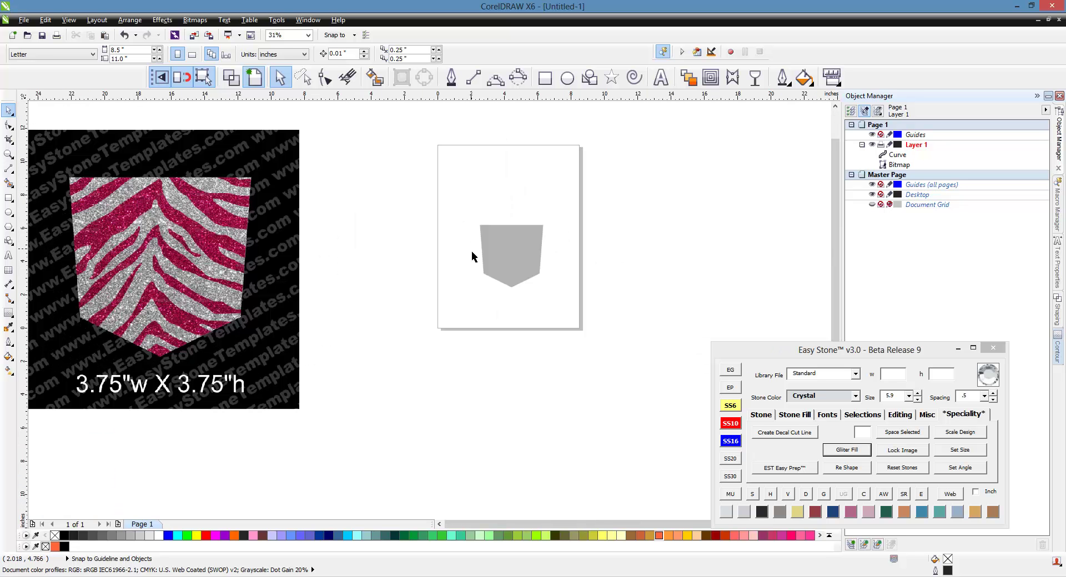
scroll(539, 265, "up", 1)
left_click(509, 264)
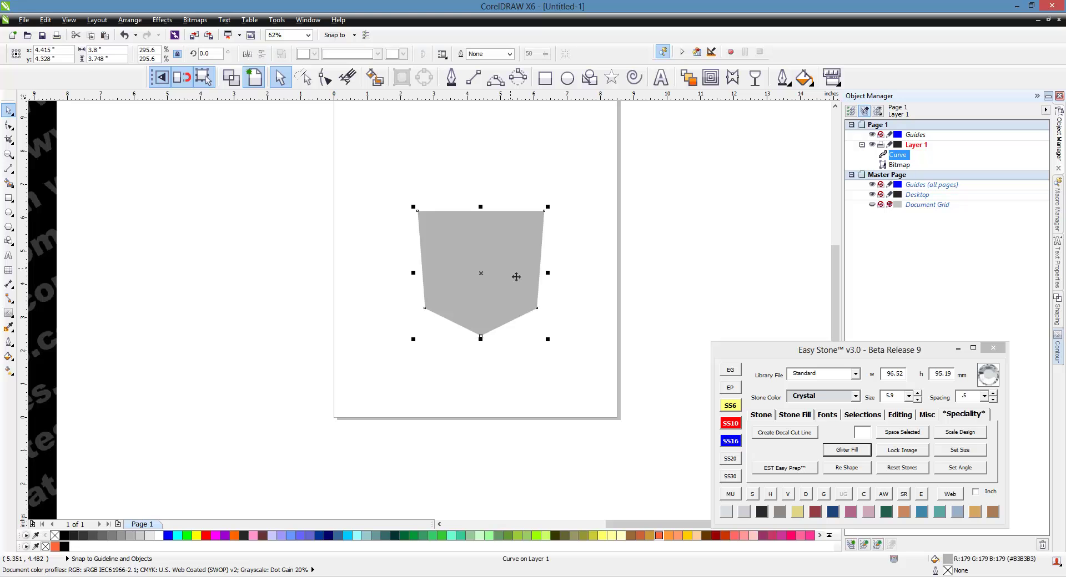
left_click_drag(516, 276, 487, 241)
left_click(530, 338)
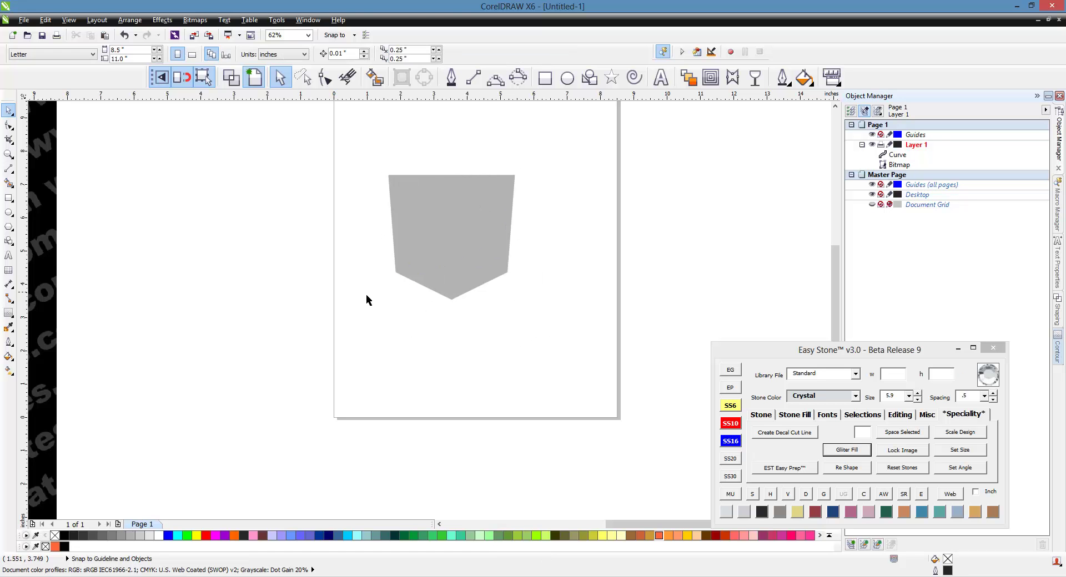
scroll(477, 228, "down", 1)
scroll(474, 206, "up", 1)
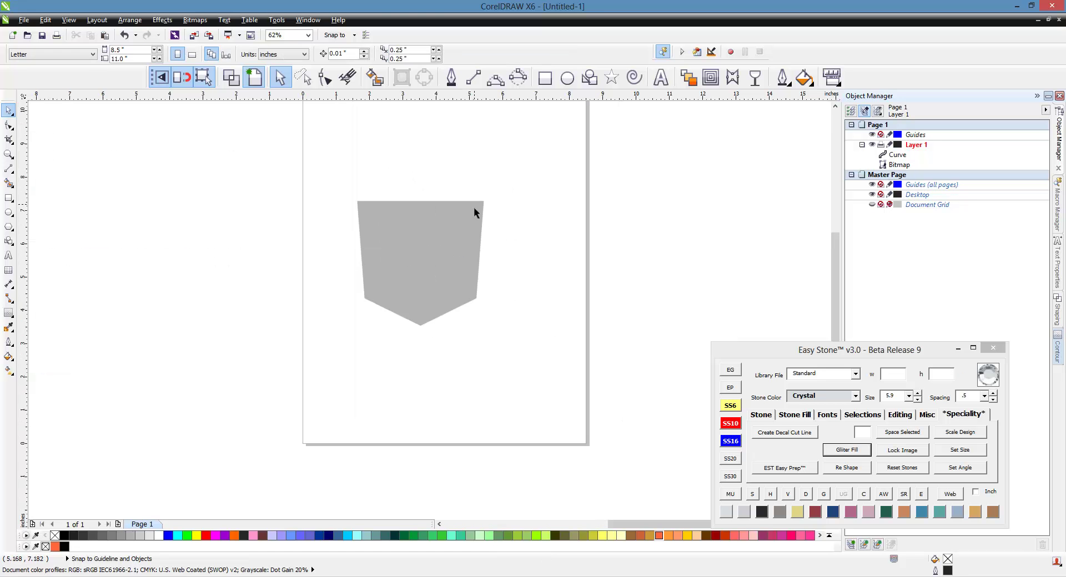
scroll(474, 208, "up", 1)
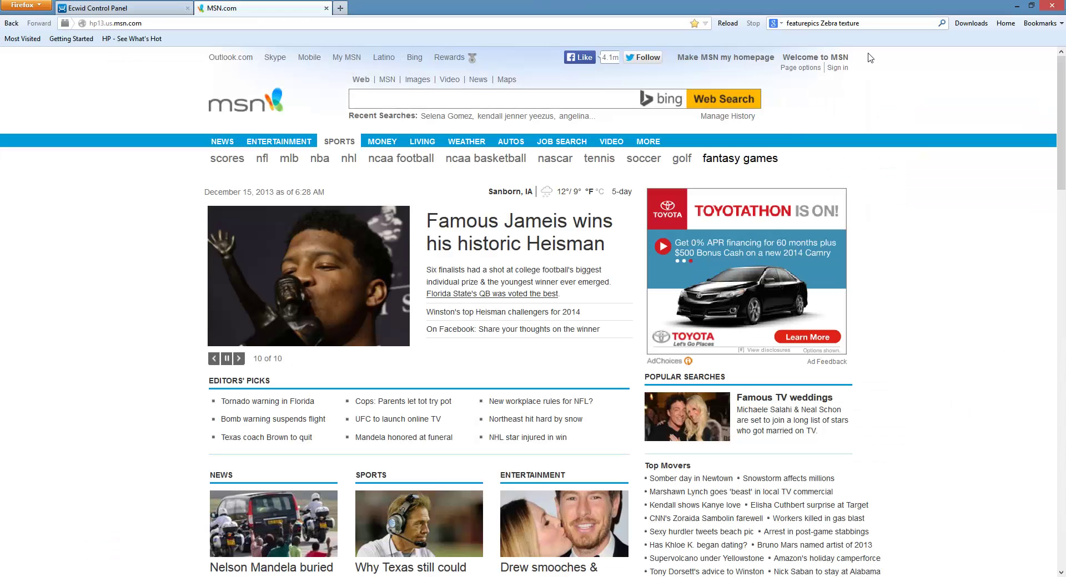
In Firefox, search Google for "zebra texture" and show the image results.
key("ctrl+k")
type("zebra texture")
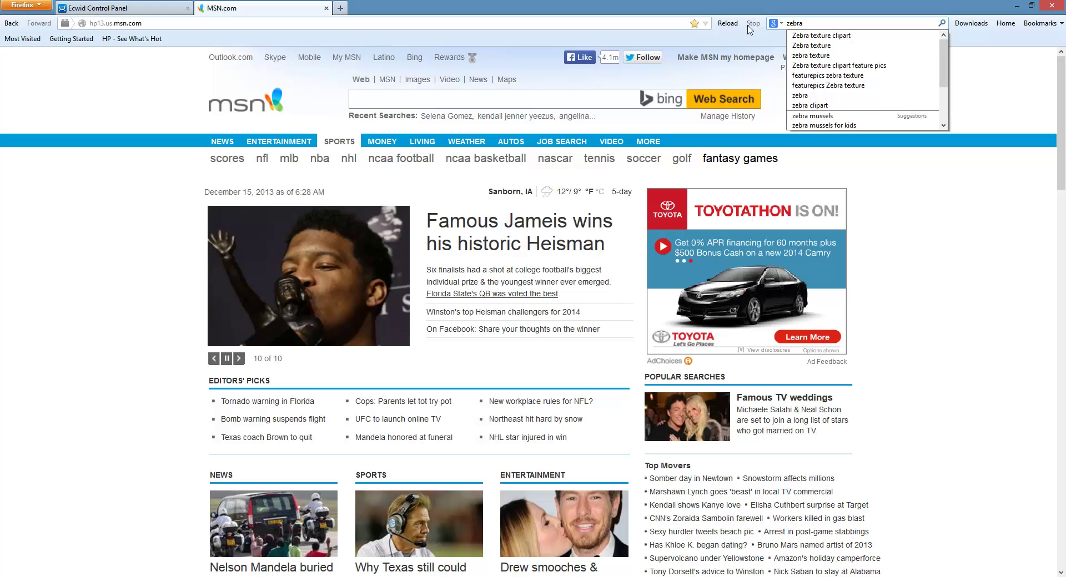
key("Return")
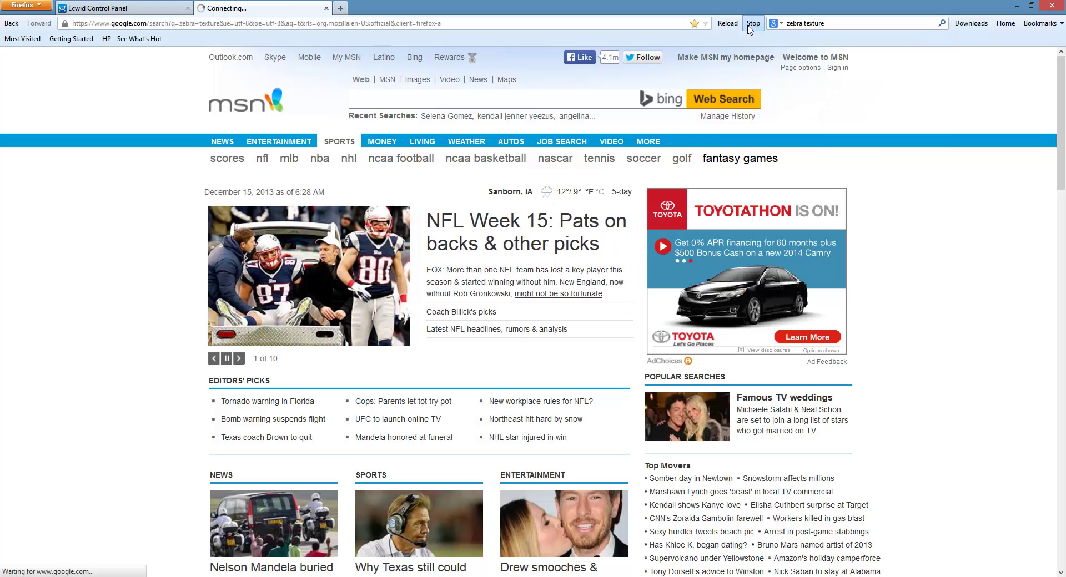
left_click(121, 103)
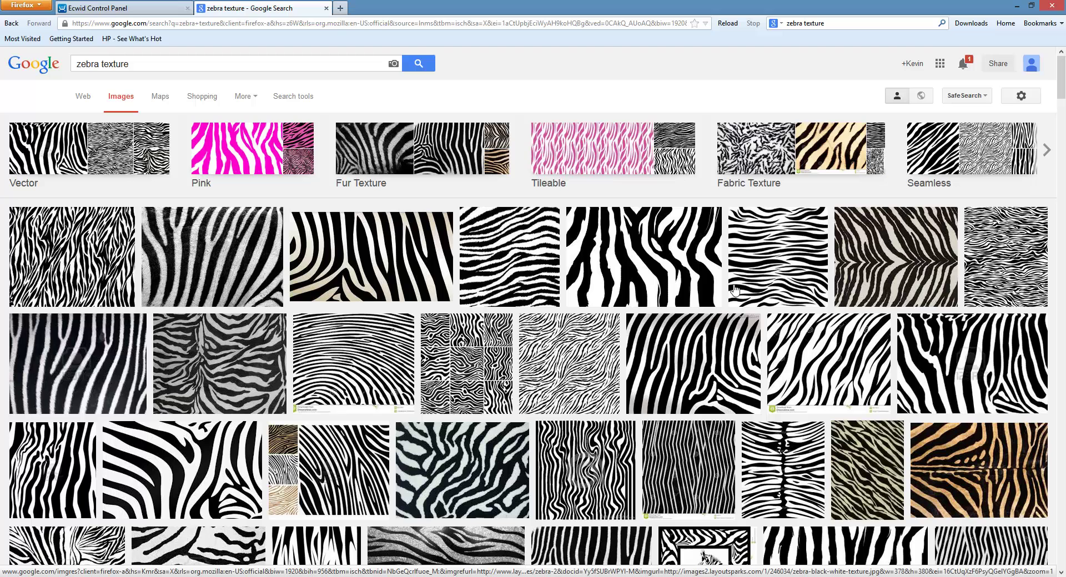
Look through the zebra texture image results for a stripe pattern suited to the pocket.
scroll(707, 427, "down", 1)
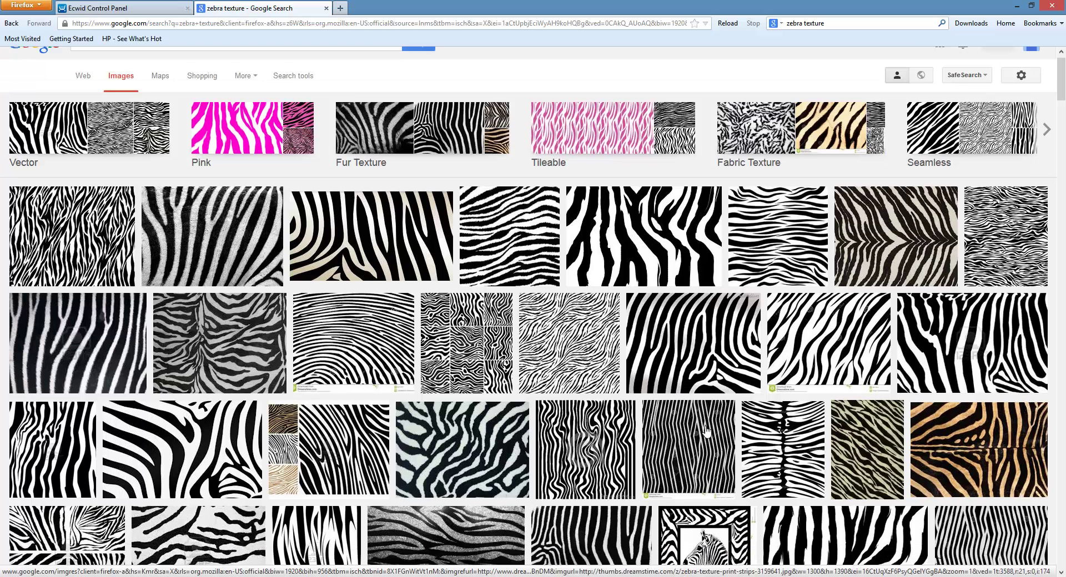
scroll(706, 431, "down", 4)
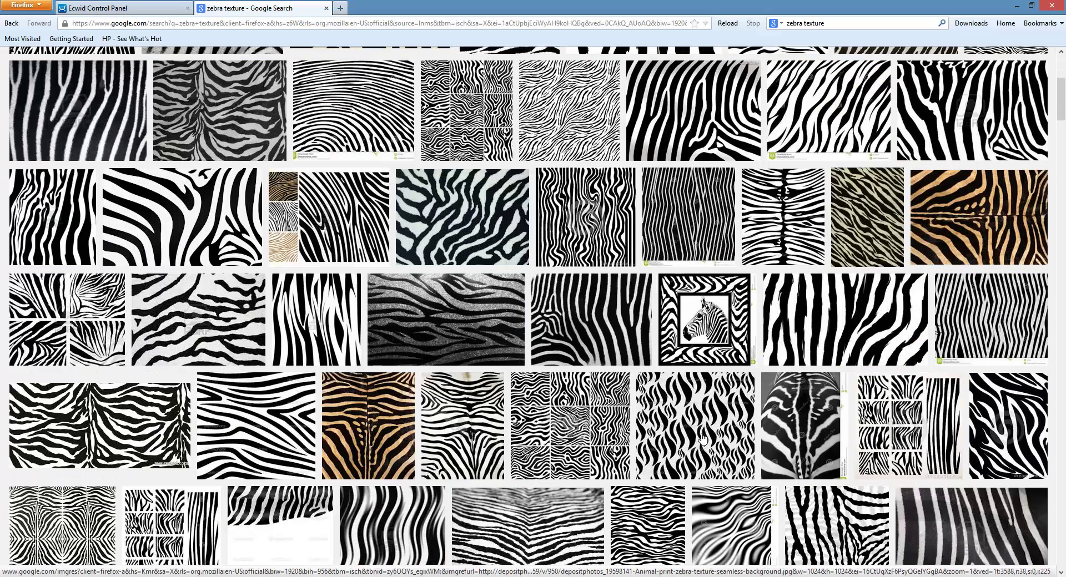
scroll(703, 437, "down", 3)
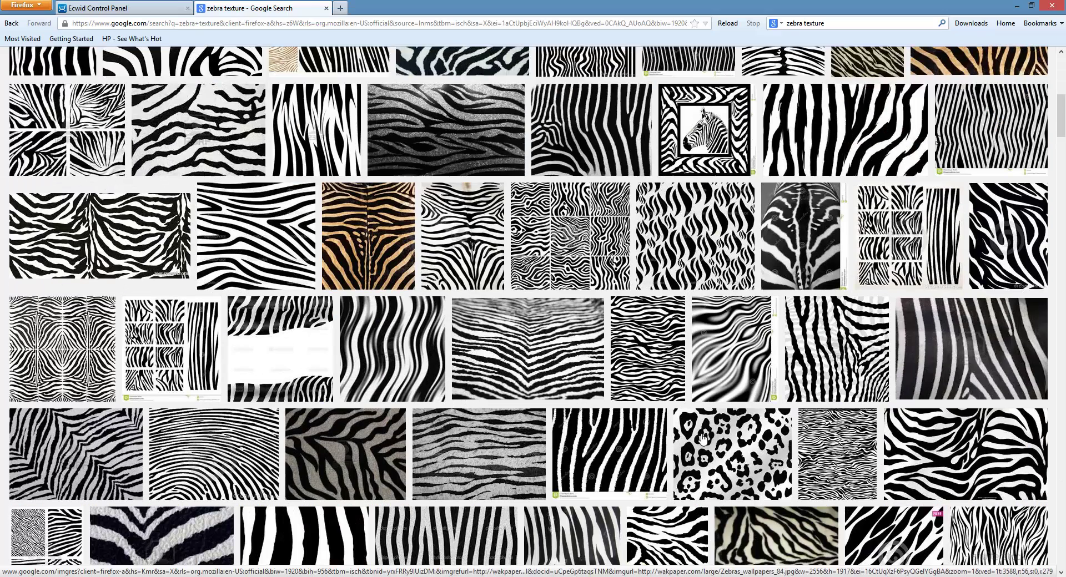
scroll(702, 437, "down", 1)
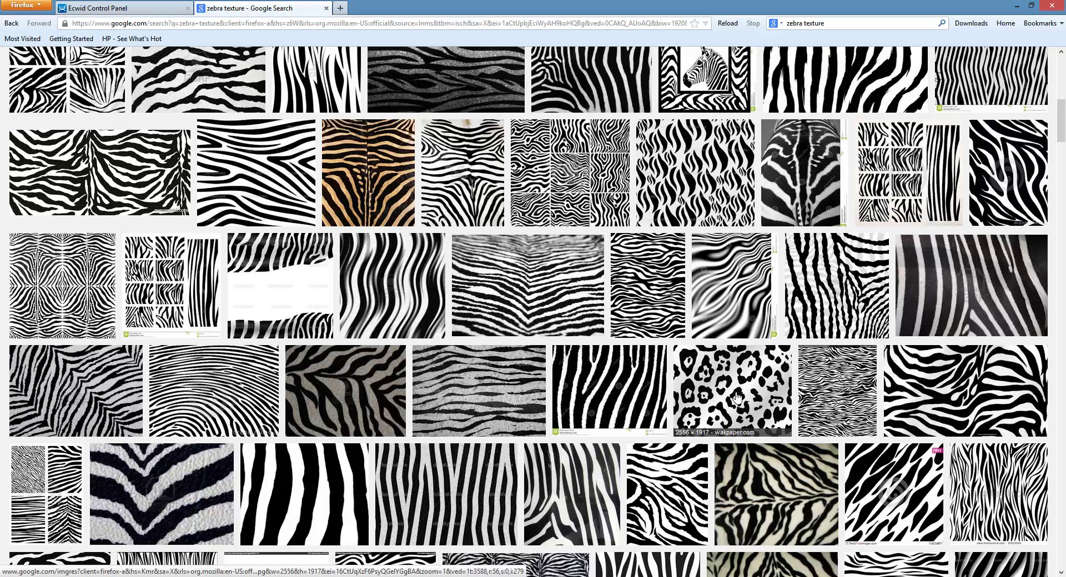
scroll(737, 395, "down", 1)
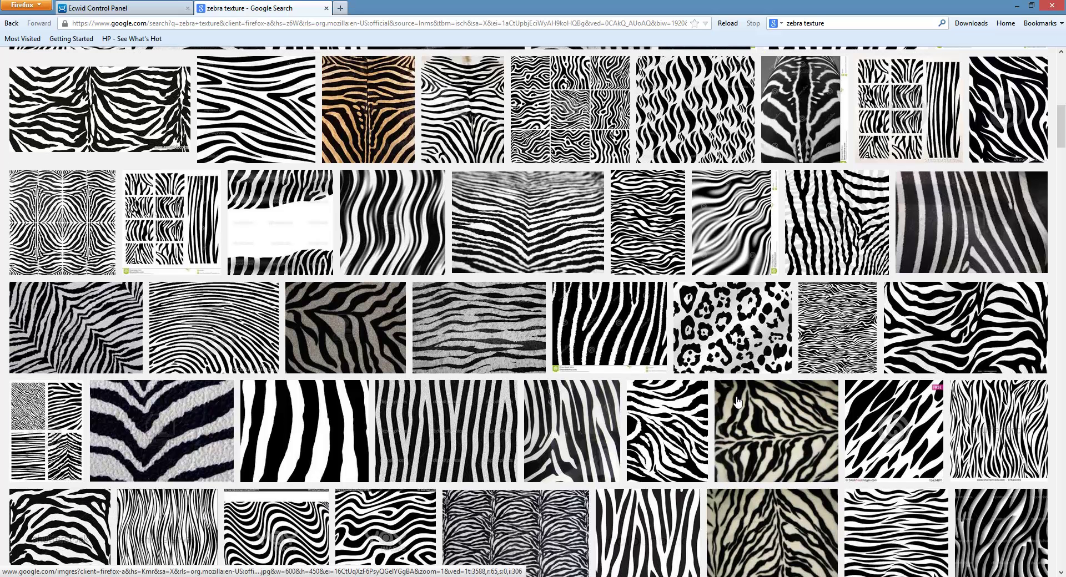
scroll(731, 341, "down", 3)
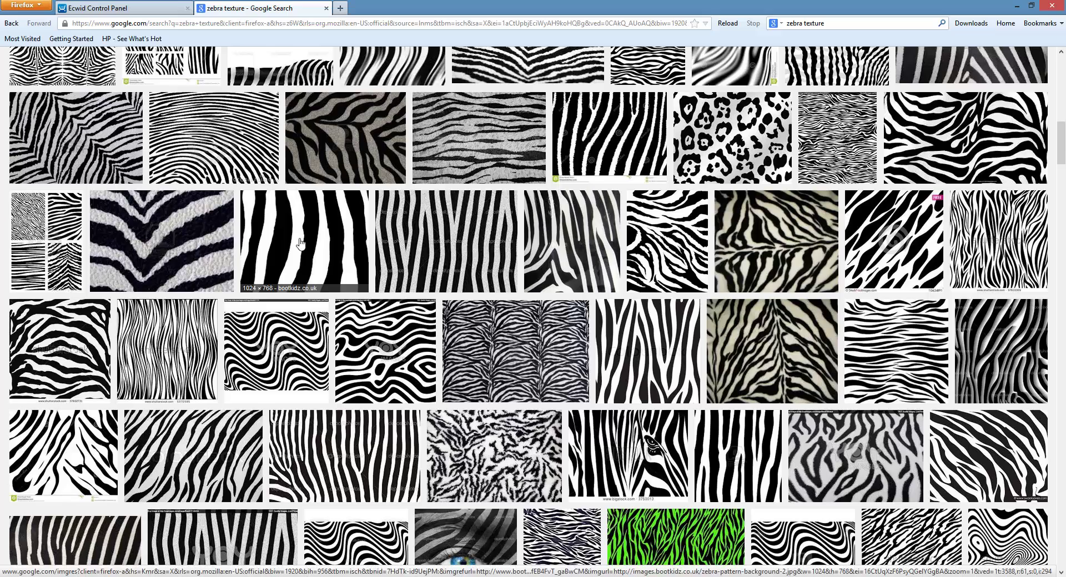
scroll(553, 258, "down", 6)
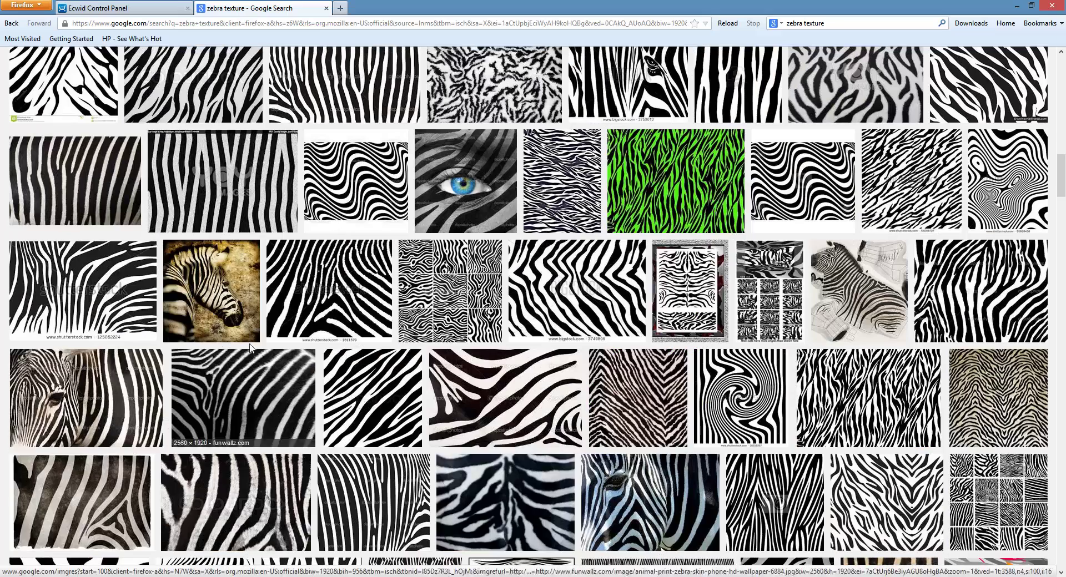
scroll(378, 388, "up", 2)
scroll(393, 378, "up", 12)
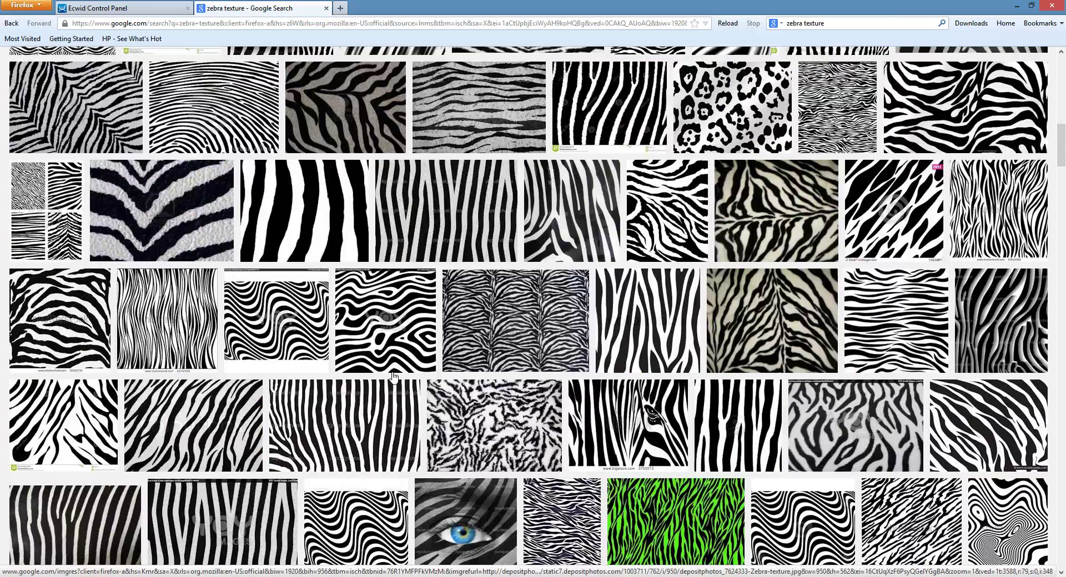
scroll(675, 443, "up", 4)
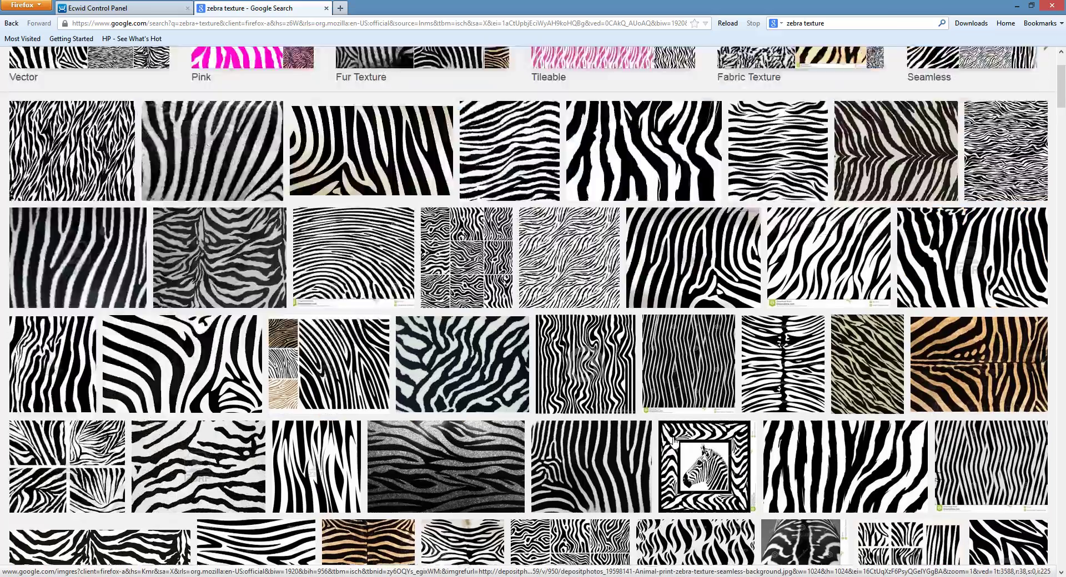
Narrow the search to "featurepics zebra texture" and show the image results.
left_click(800, 25)
left_click(799, 25)
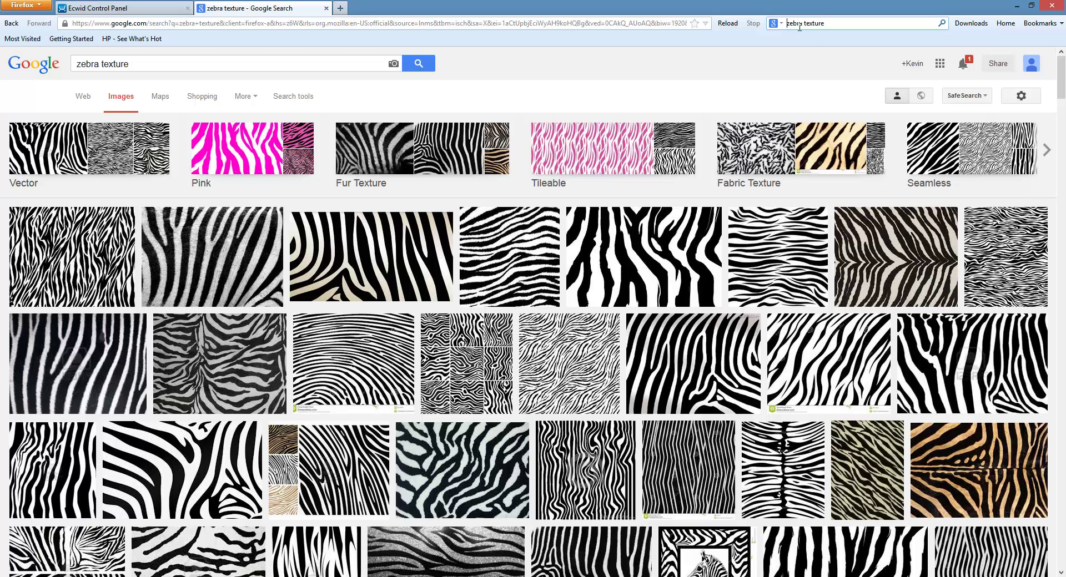
type("feature pics")
key("Return")
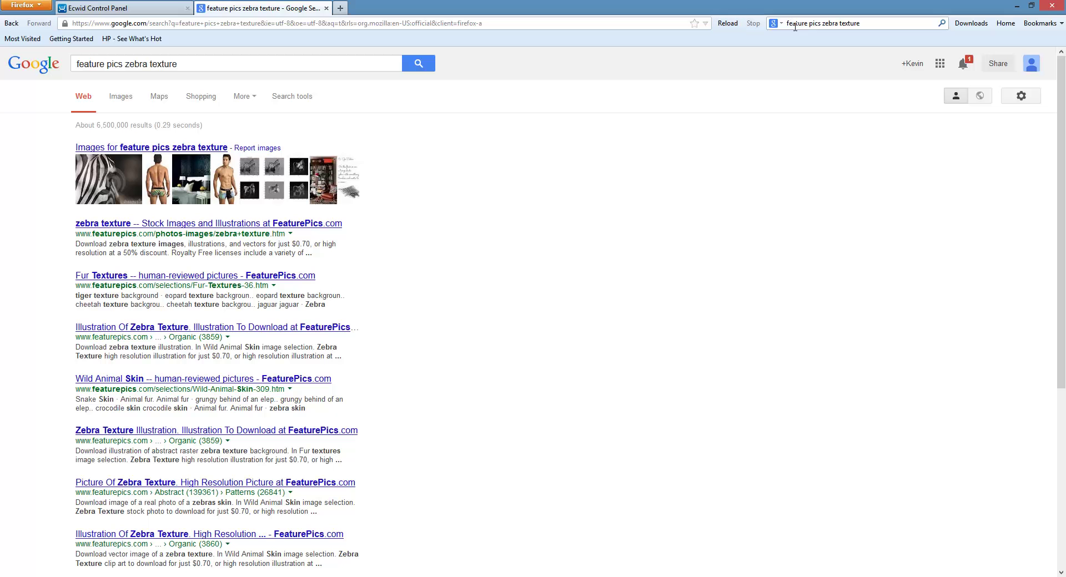
left_click(814, 28)
left_click(815, 29)
key("BackSpace")
key("Return")
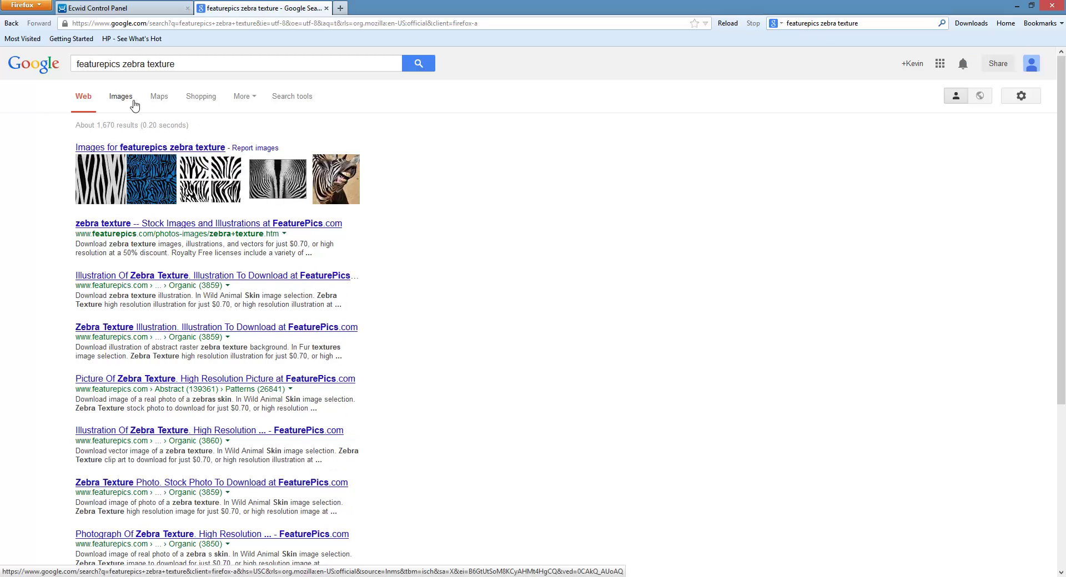
left_click(132, 103)
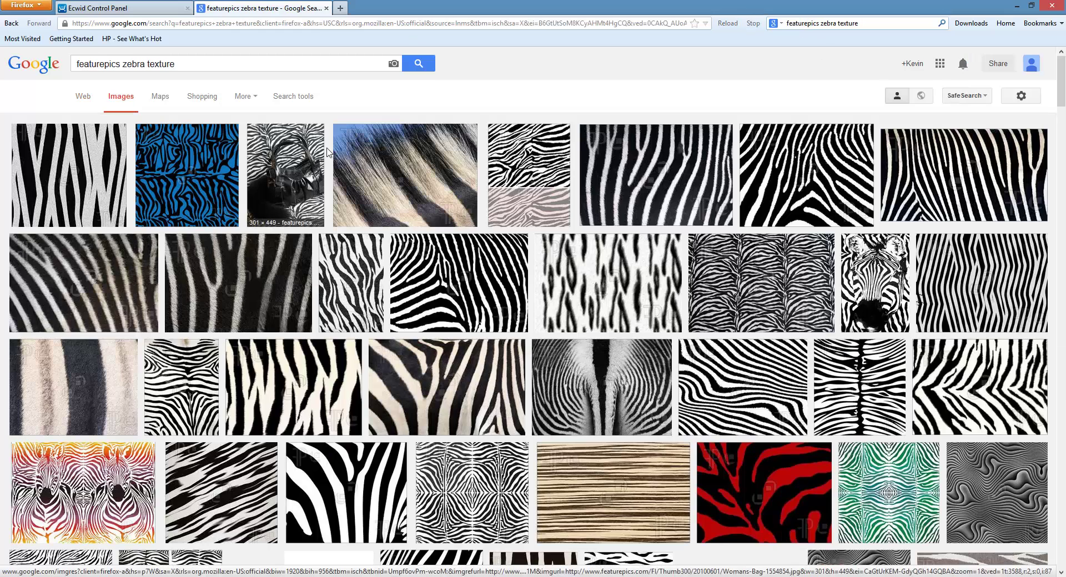
Open the preview of the fluffy zebra skin texture with stripes meeting along a horizontal centre line, and copy the image.
left_click(978, 389)
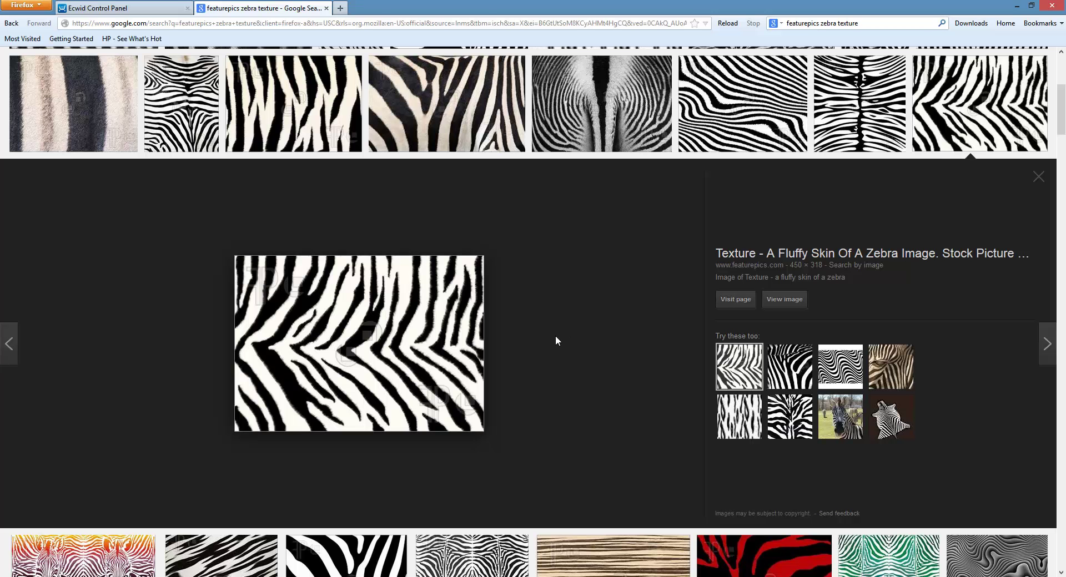
right_click(382, 354)
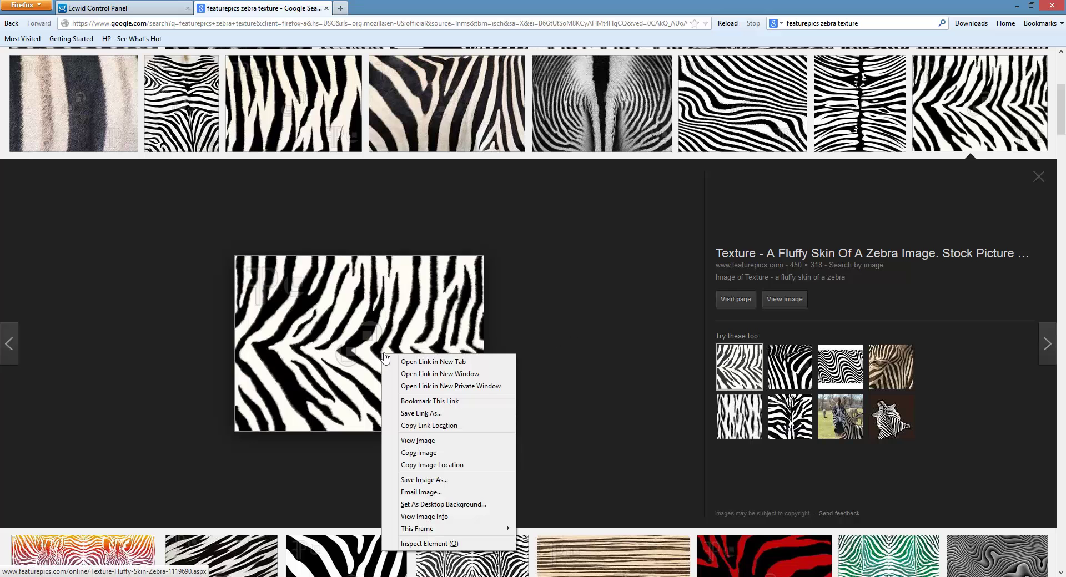
left_click(442, 453)
Switch to CorelDRAW, paste the copied zebra image and place it beside the page, to the right of the pocket shape.
key("alt+Tab")
right_click(537, 411)
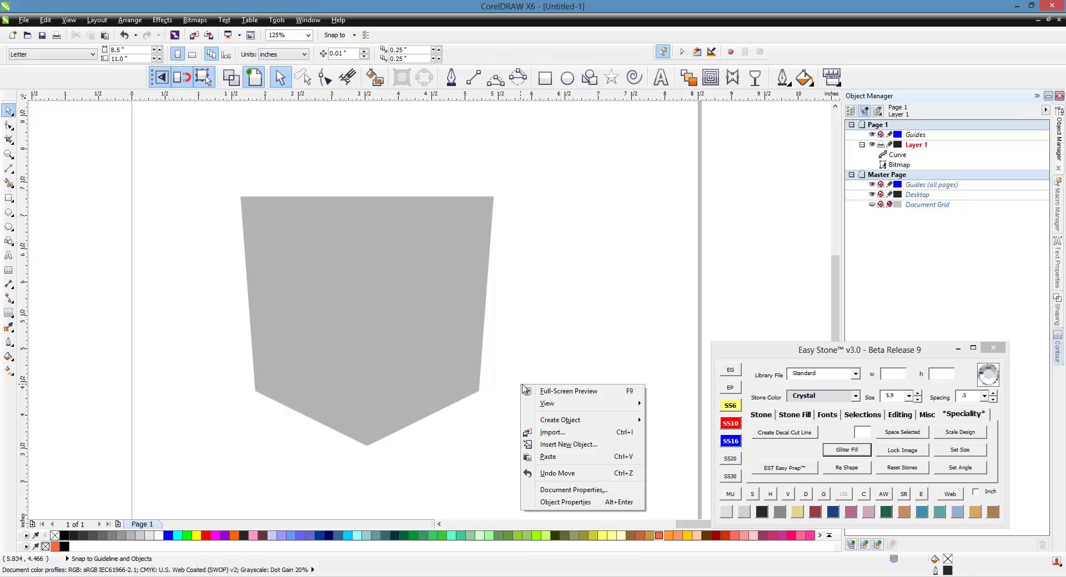
left_click(576, 458)
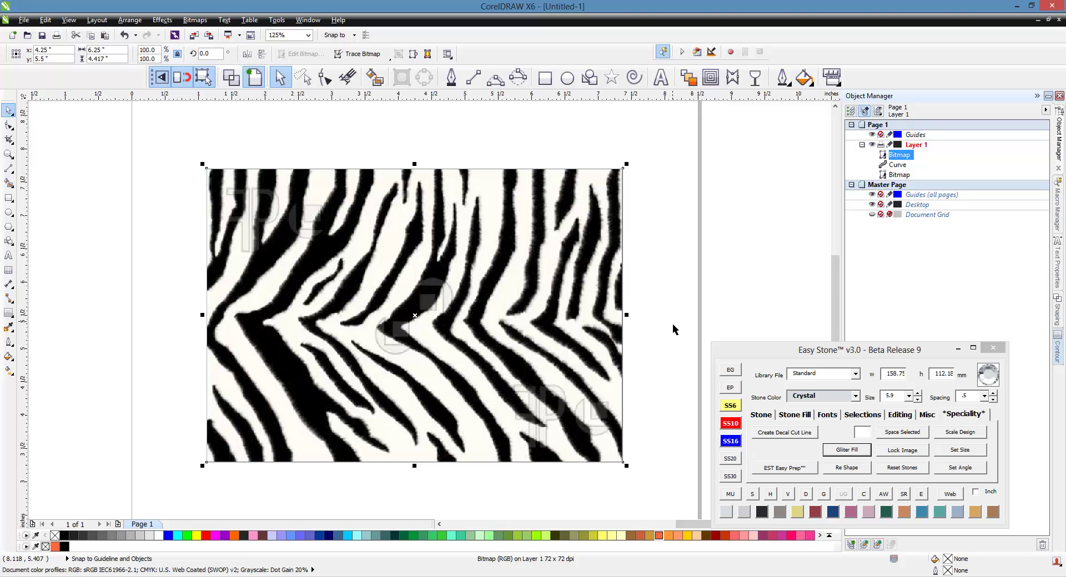
scroll(234, 260, "down", 2)
left_click_drag(372, 375, 611, 358)
left_click(655, 384)
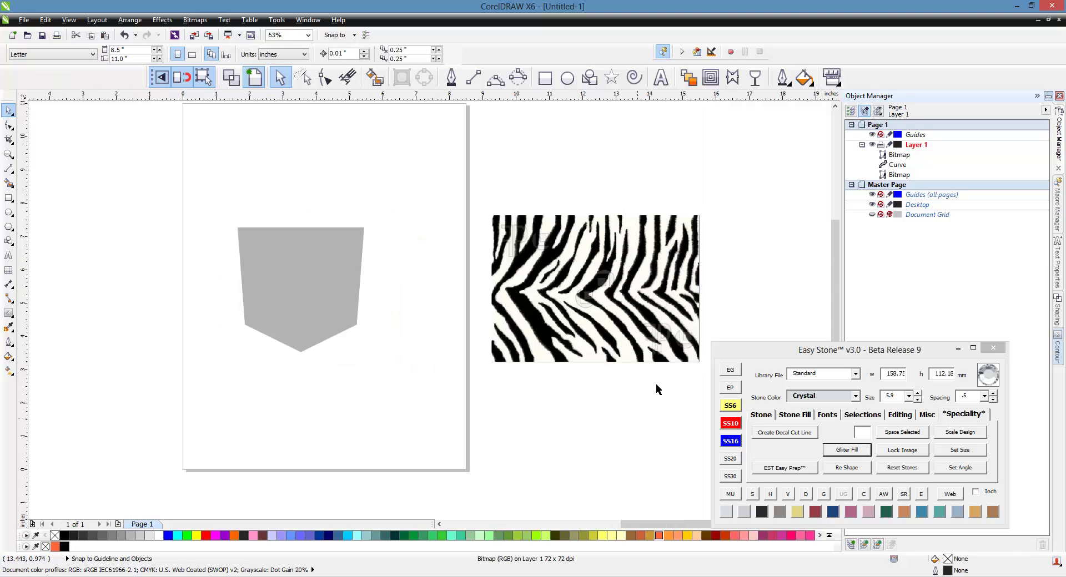
Start an Outline Trace of the pasted zebra bitmap using the Low Quality Image type.
scroll(641, 284, "up", 6)
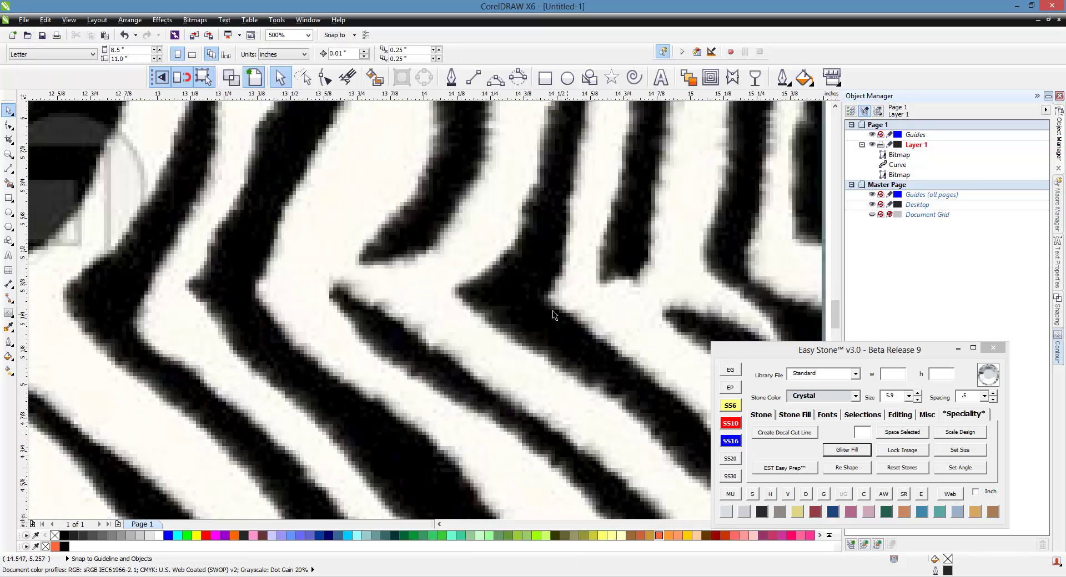
scroll(553, 312, "down", 2)
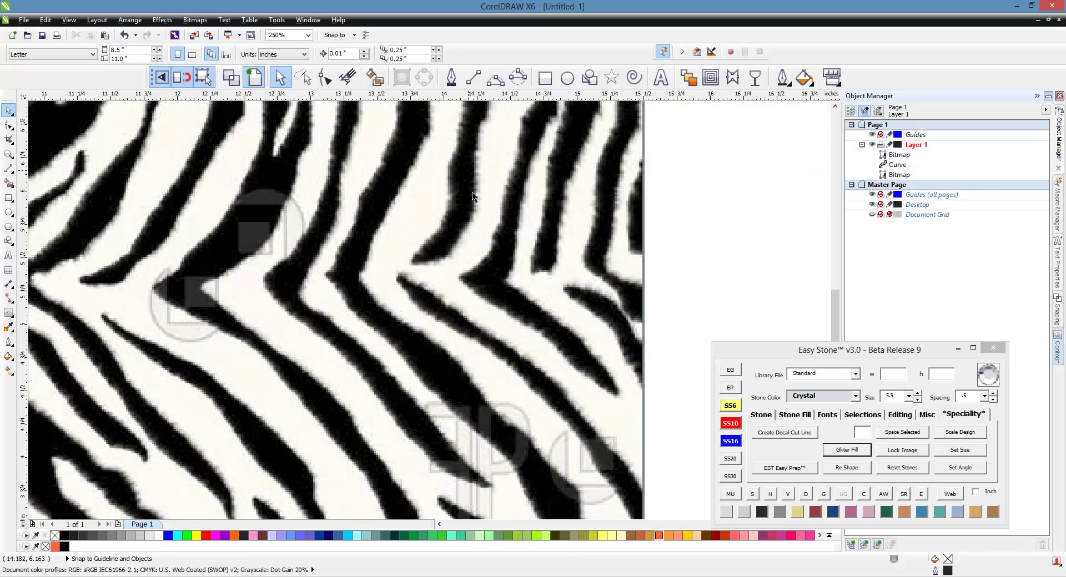
scroll(588, 305, "down", 2)
scroll(306, 302, "up", 2)
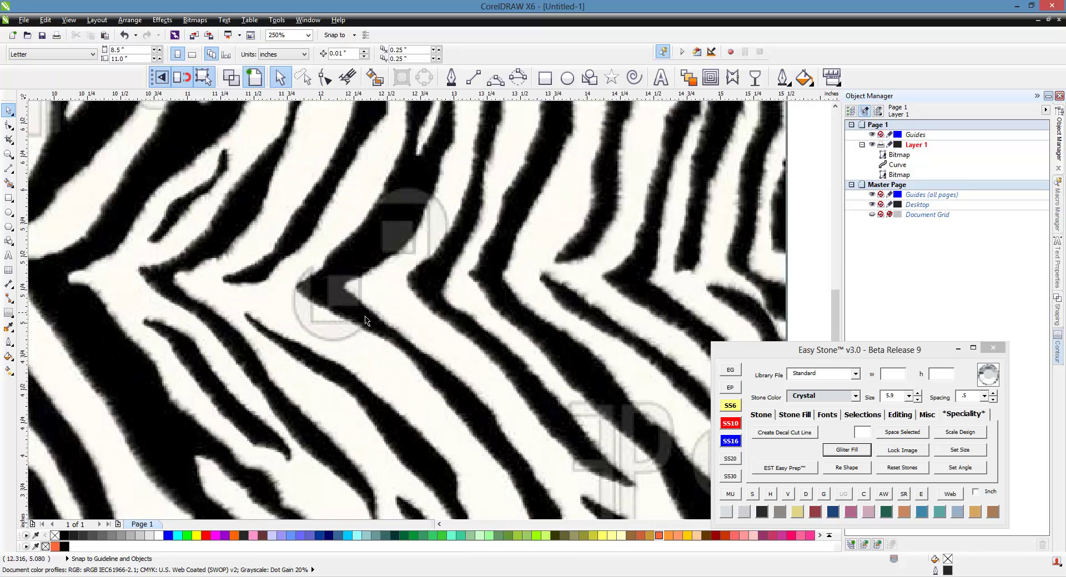
scroll(288, 307, "down", 2)
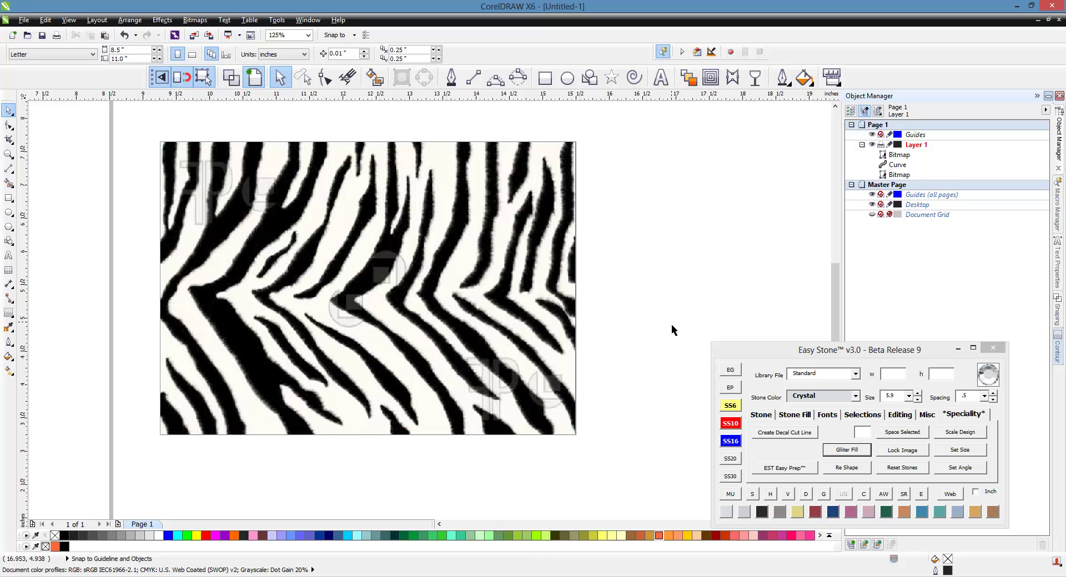
left_click(572, 316)
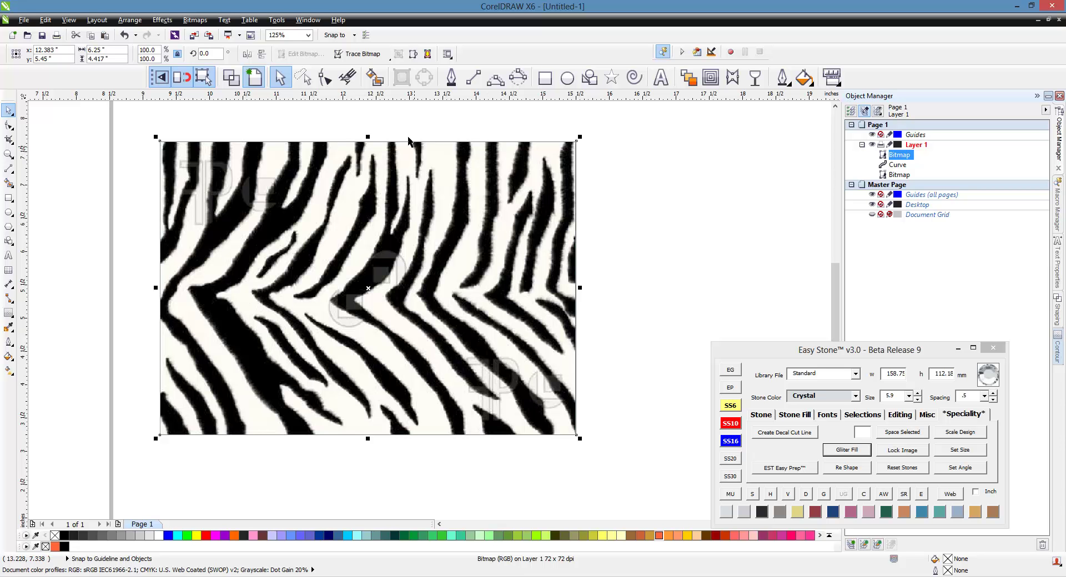
left_click(366, 54)
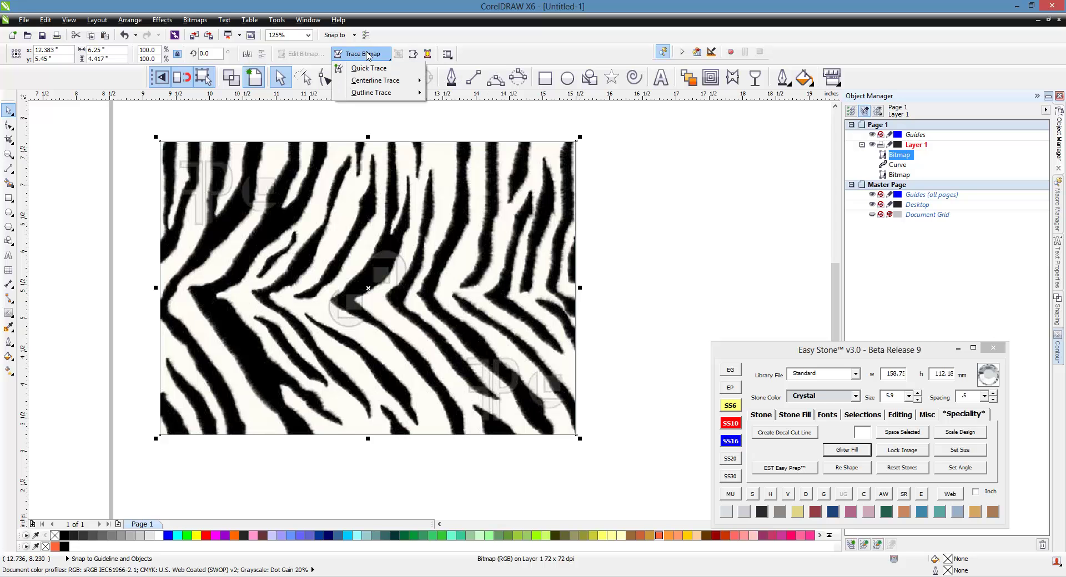
mouse_move(387, 93)
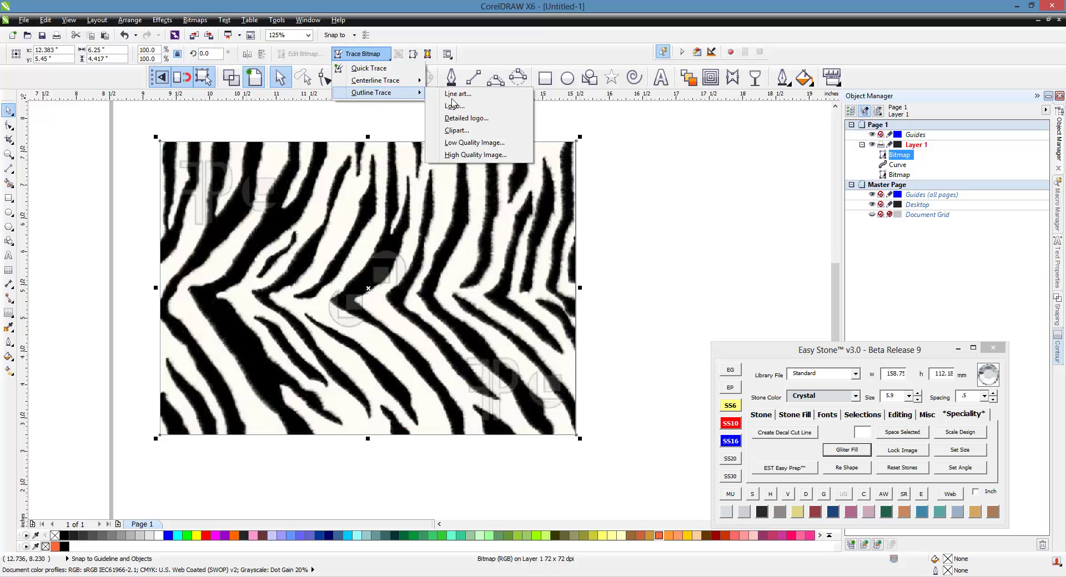
left_click(493, 143)
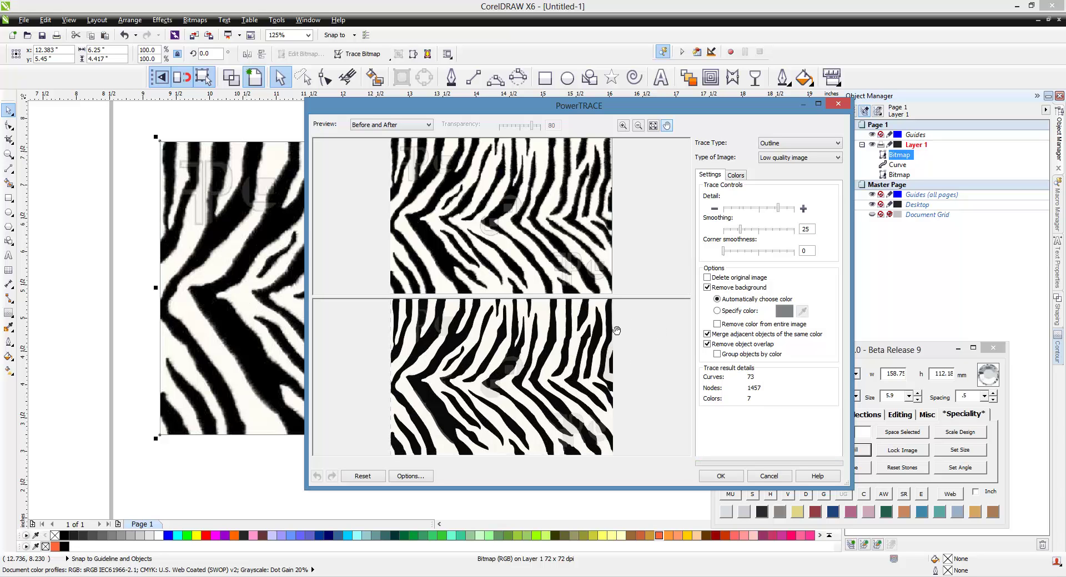
Set the trace smoothing to 54 and the corner smoothness to 20, and apply the trace.
left_click(762, 230)
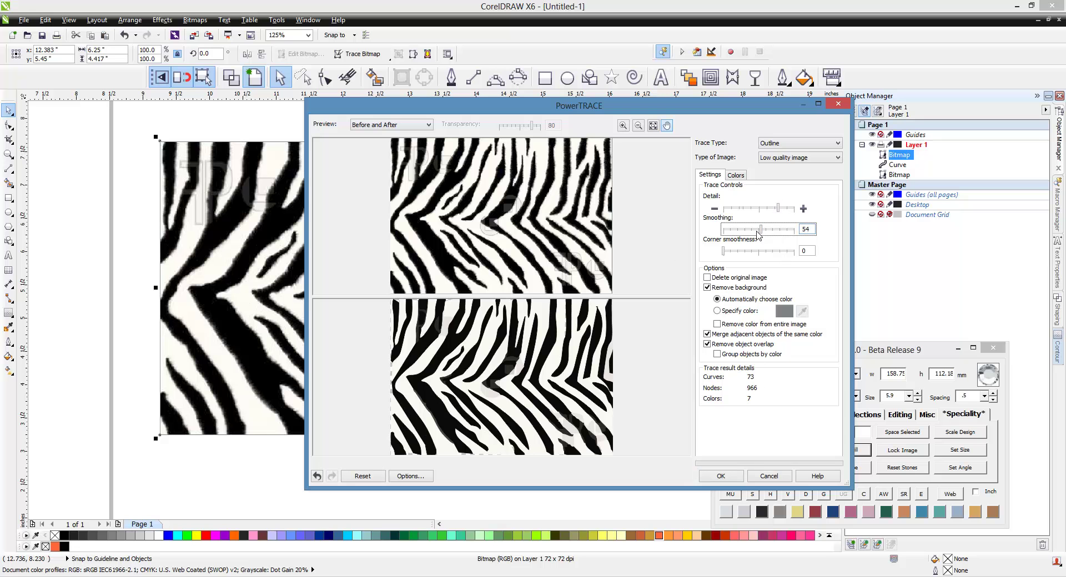
left_click(740, 255)
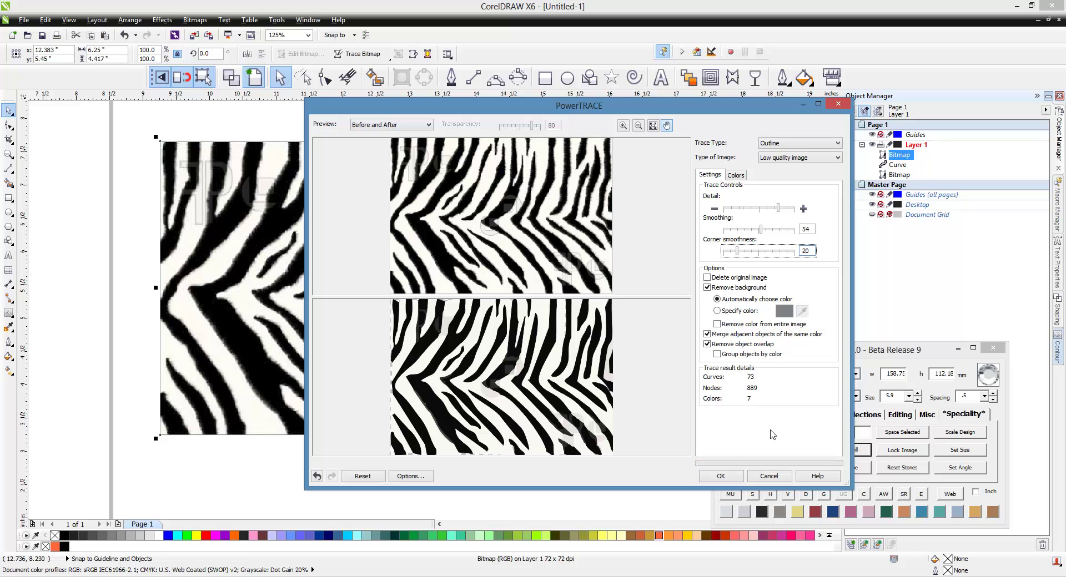
left_click(733, 479)
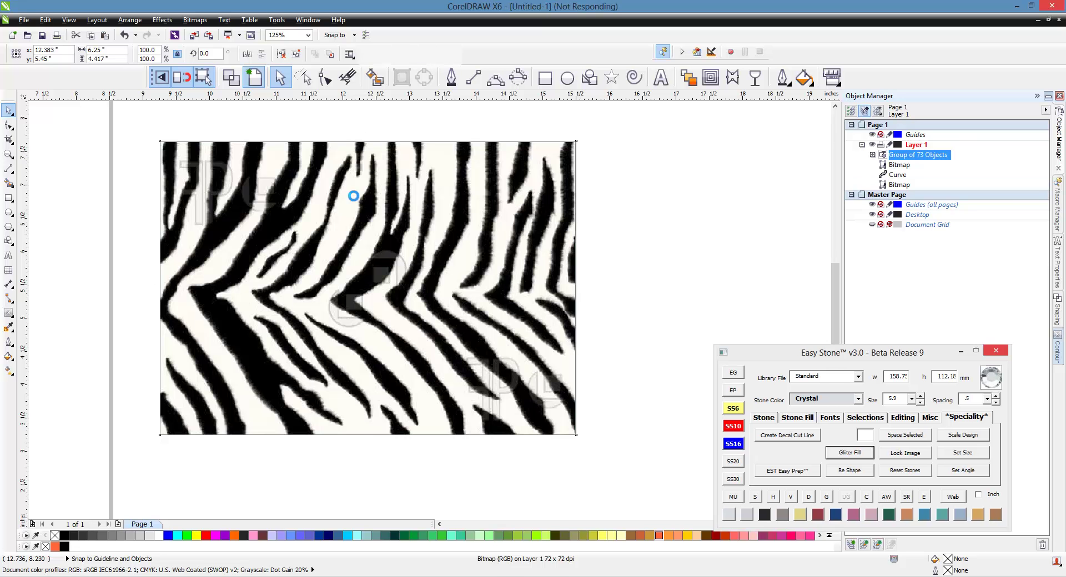
Move the traced zebra group off the original bitmap to the empty area on its right.
scroll(391, 190, "down", 2)
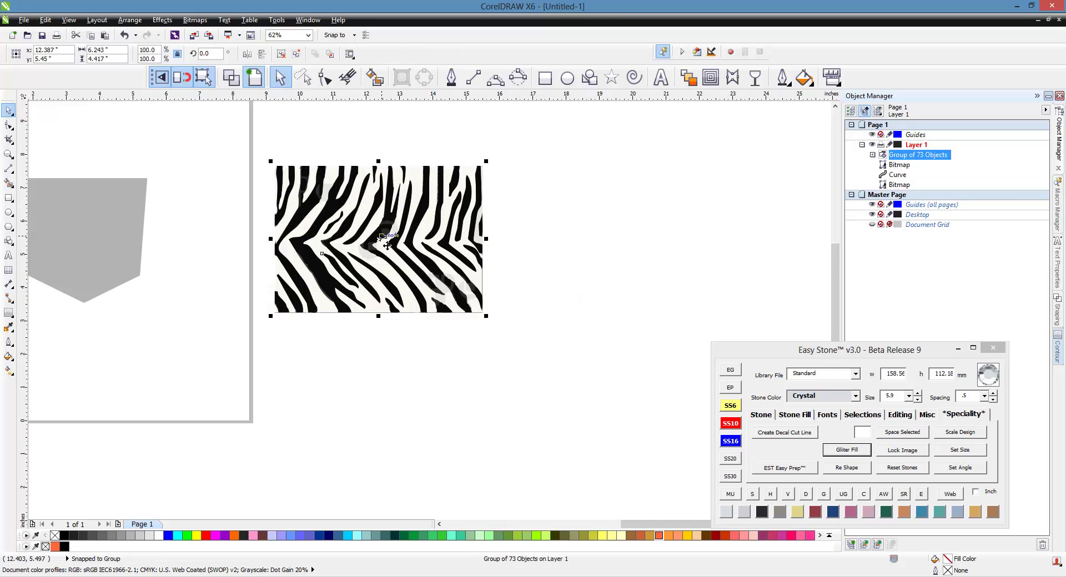
left_click_drag(387, 240, 654, 275)
left_click(567, 382)
scroll(694, 300, "up", 2)
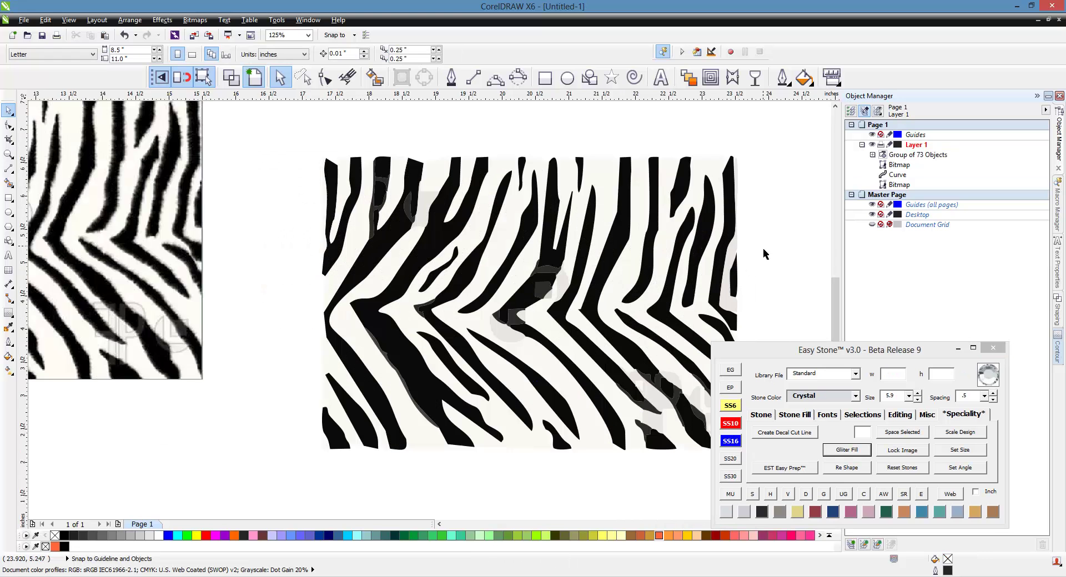
scroll(729, 266, "down", 2)
scroll(430, 235, "up", 2)
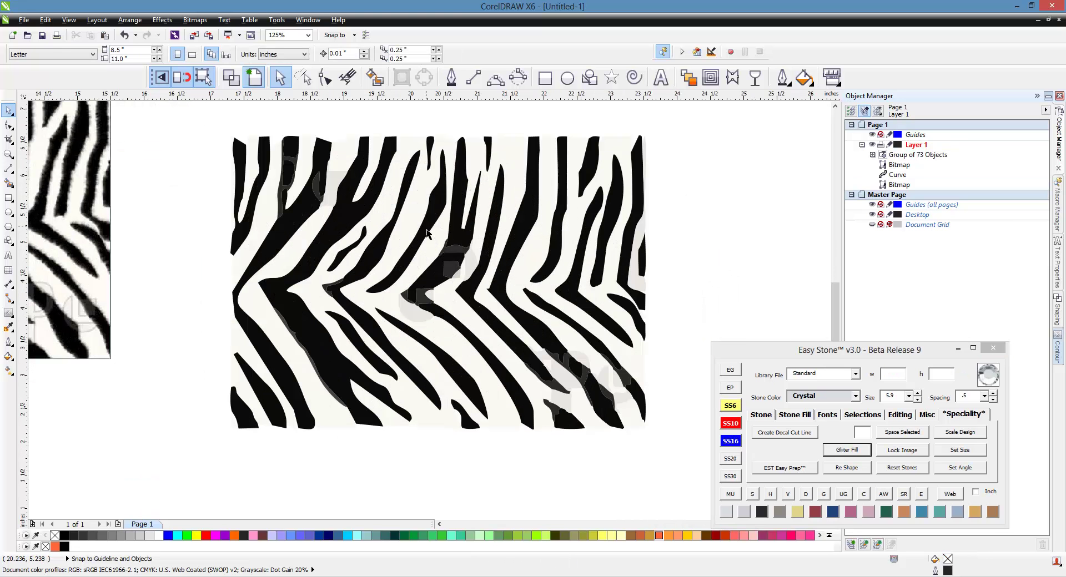
Ungroup the traced zebra artwork into separate curves and deselect them.
right_click(457, 244)
key("Escape")
right_click(462, 228)
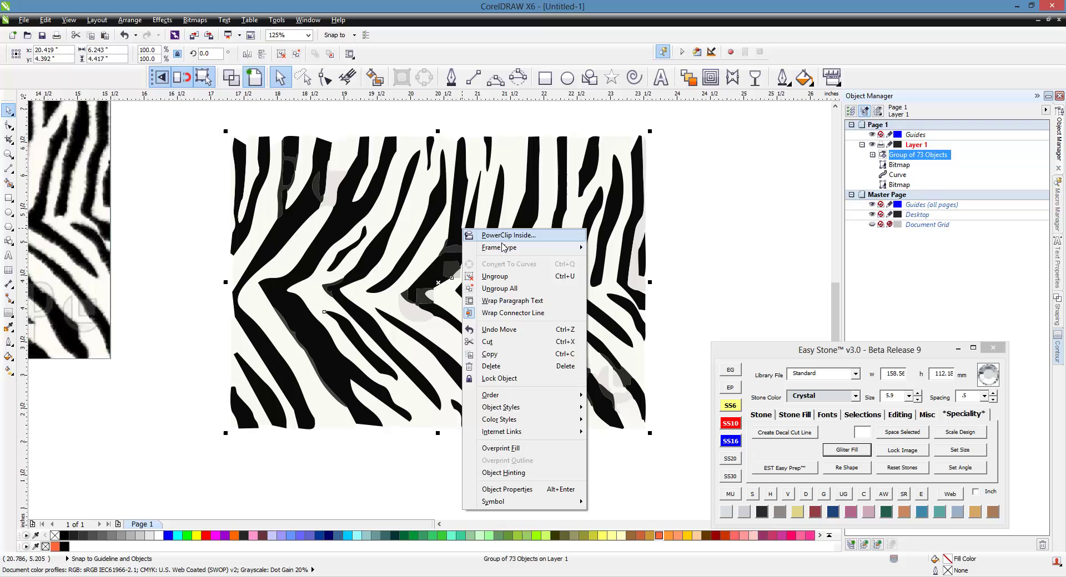
left_click(522, 276)
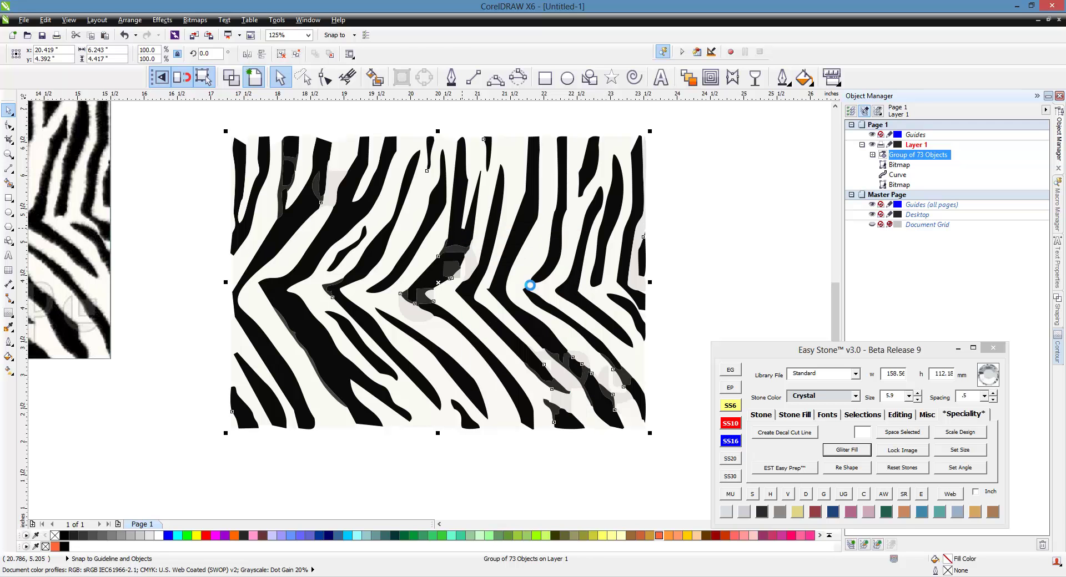
left_click(685, 245)
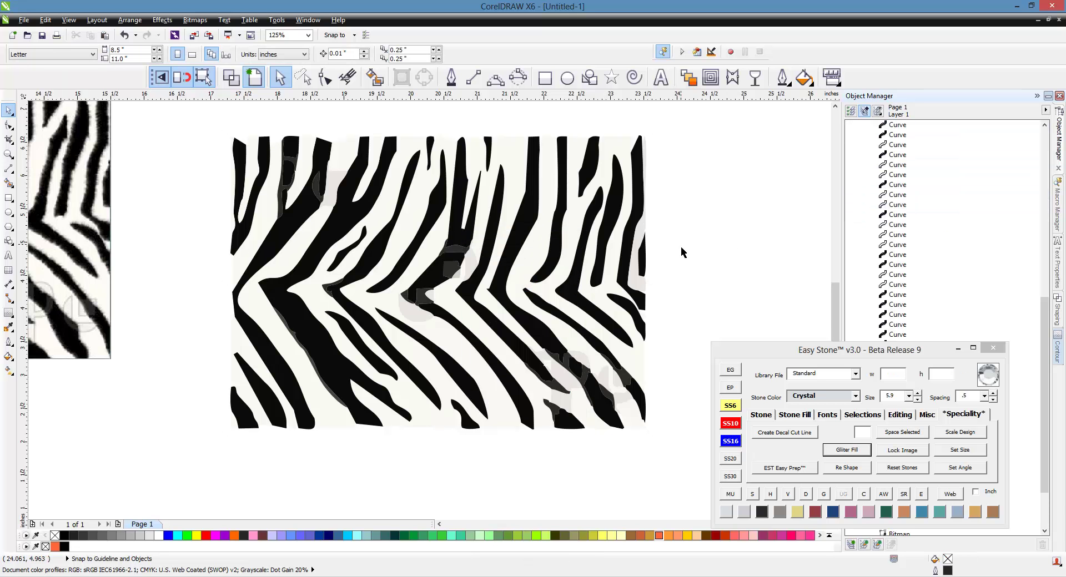
Select the cream background curve between the upper stripes, try a lime green fill on it and undo the fill.
scroll(610, 380, "up", 2)
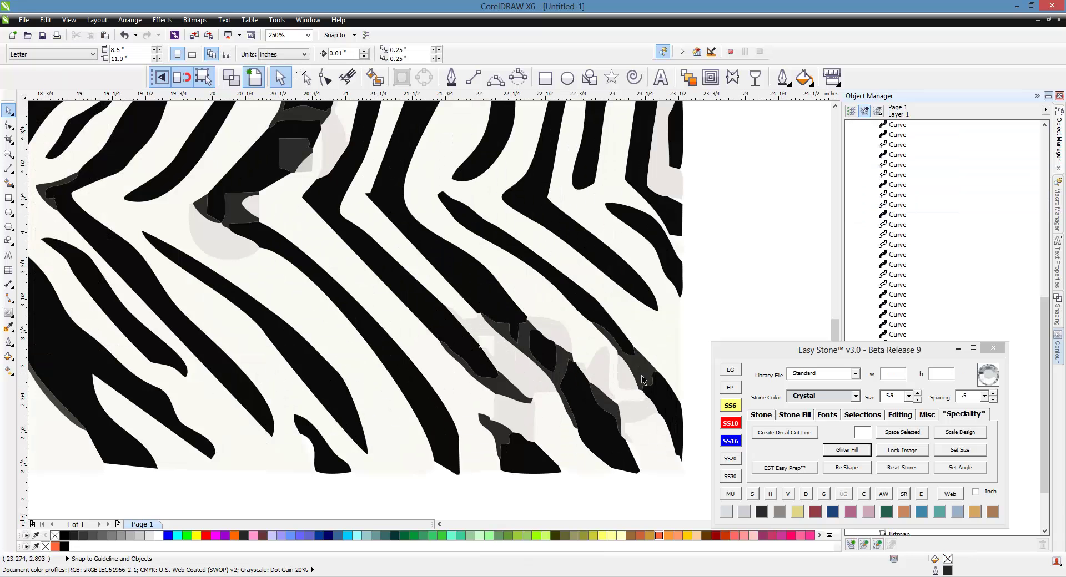
scroll(622, 389, "down", 2)
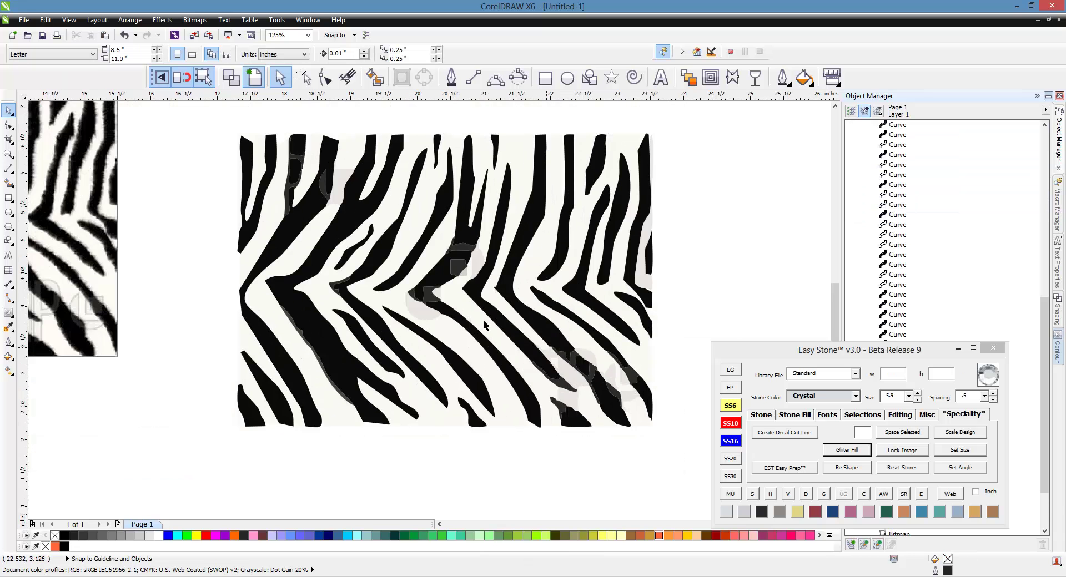
scroll(483, 319, "up", 2)
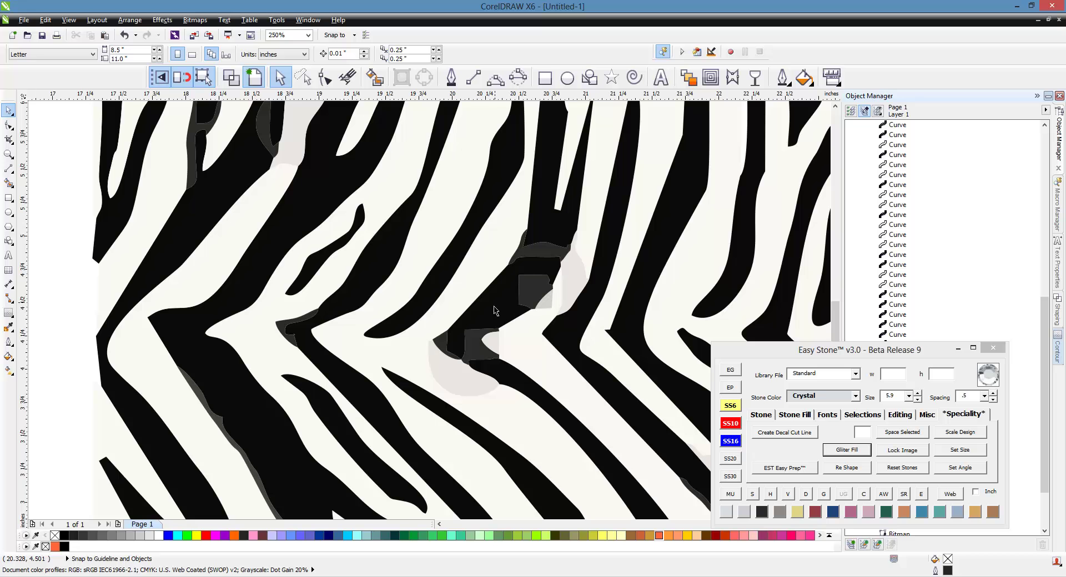
scroll(340, 259, "down", 2)
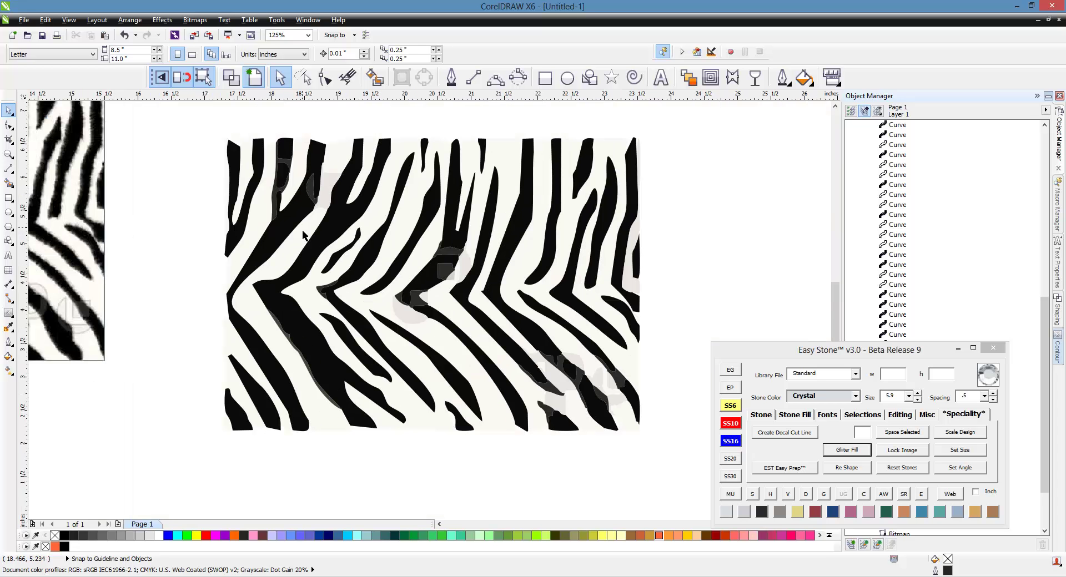
left_click(507, 164)
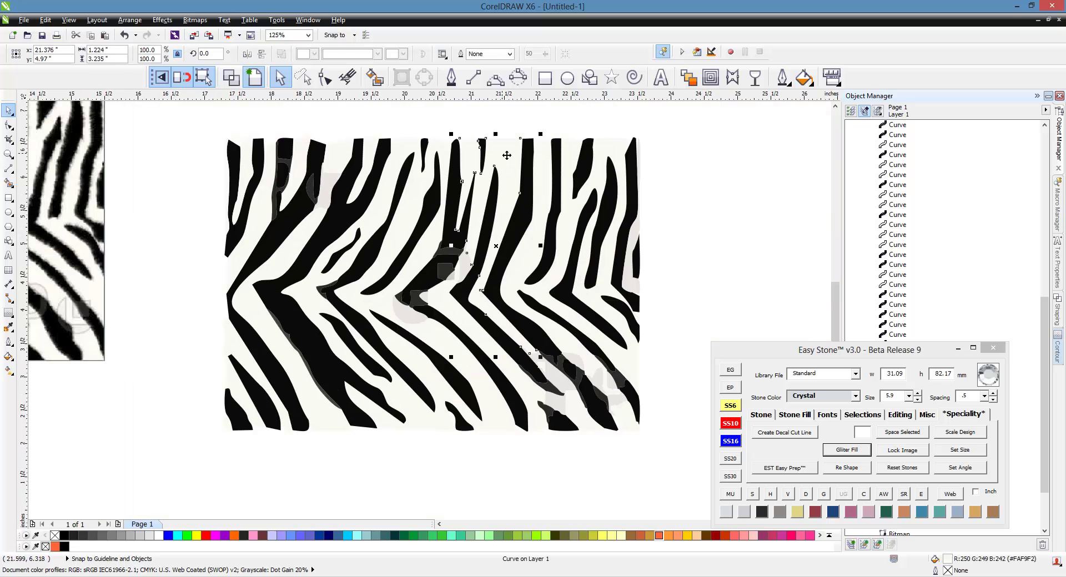
scroll(509, 163, "up", 4)
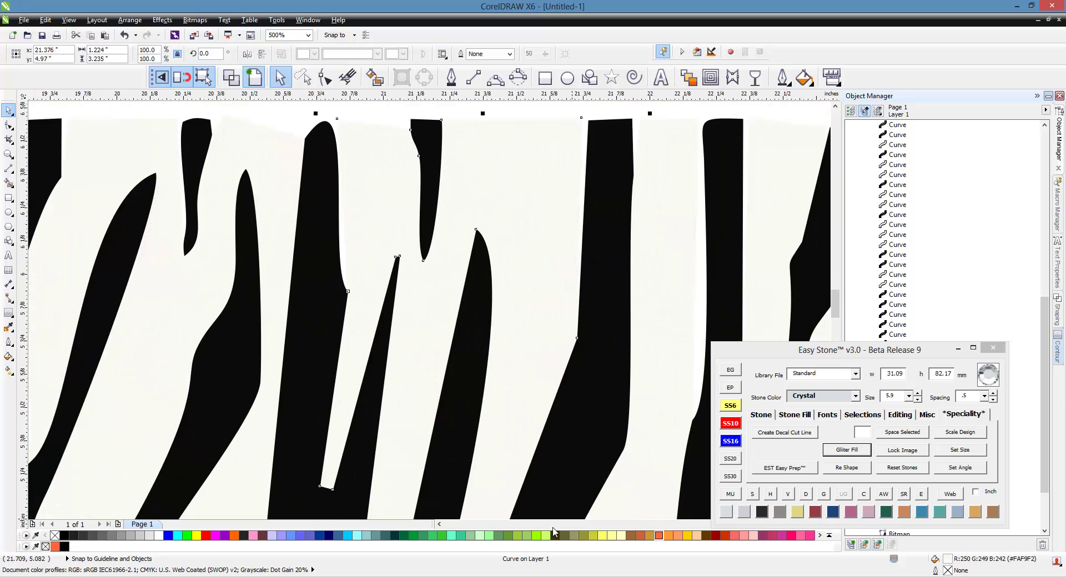
left_click(553, 532)
key("ctrl+z")
scroll(533, 362, "down", 2)
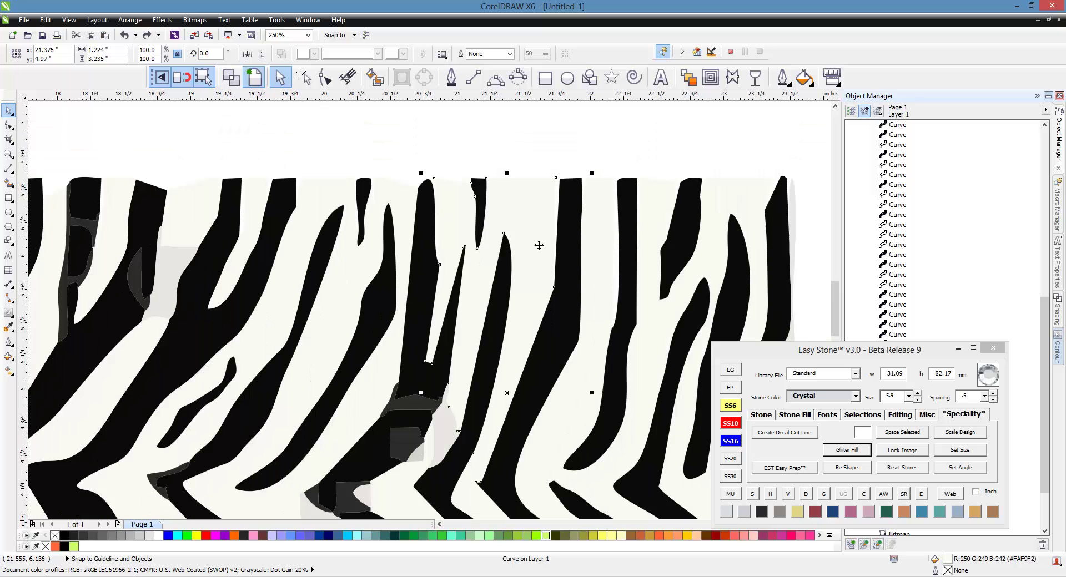
Use Easy Stone's Create Selection to select all curves matching the selected cream curve, and delete them.
left_click(867, 417)
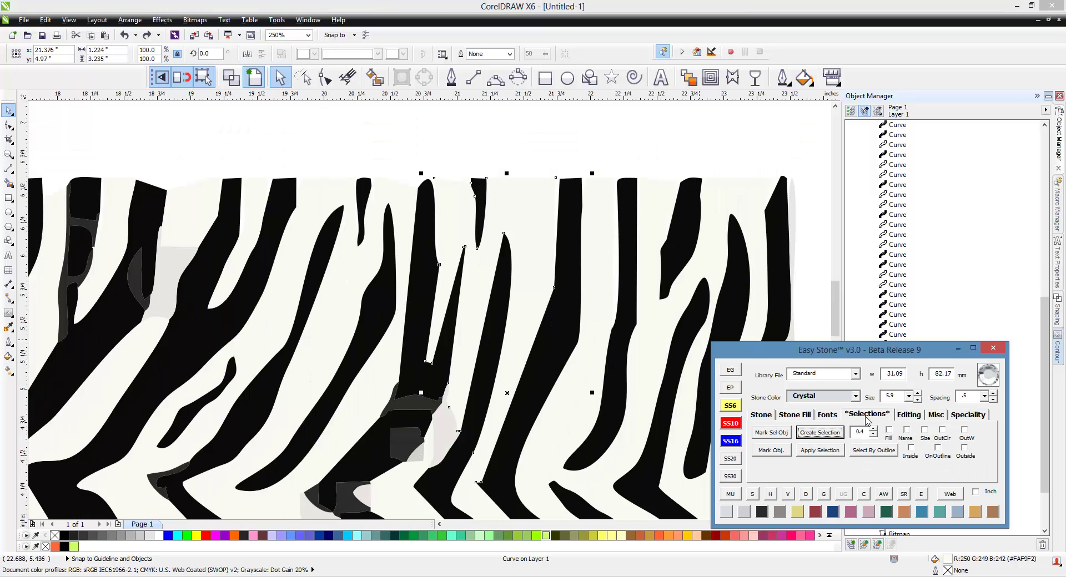
left_click(819, 432)
left_click(567, 316)
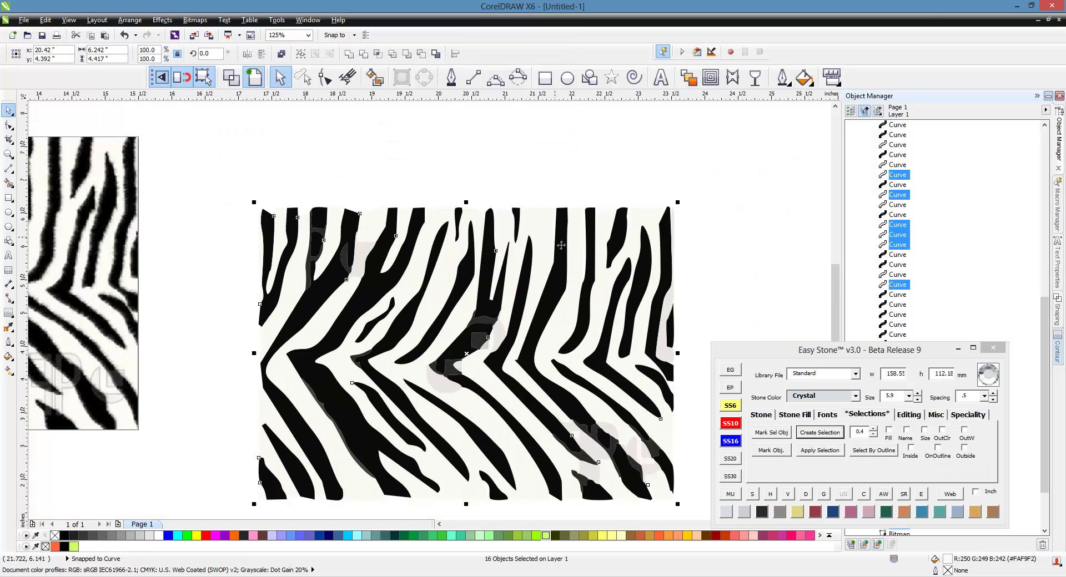
key("Escape")
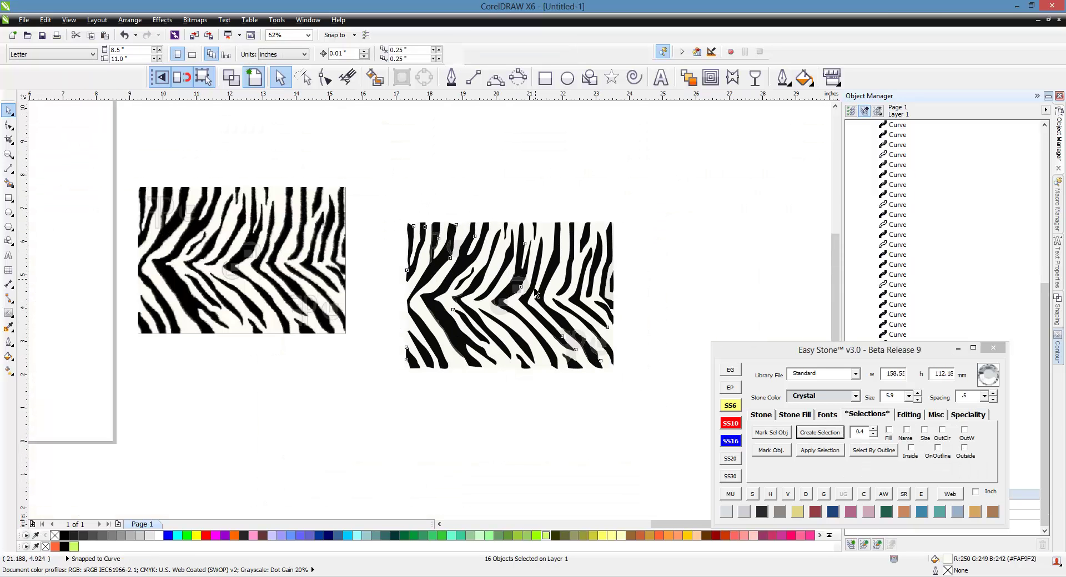
Delete the pale grey watermark piece between the upper-left stripes of the traced zebra pattern.
scroll(454, 248, "up", 4)
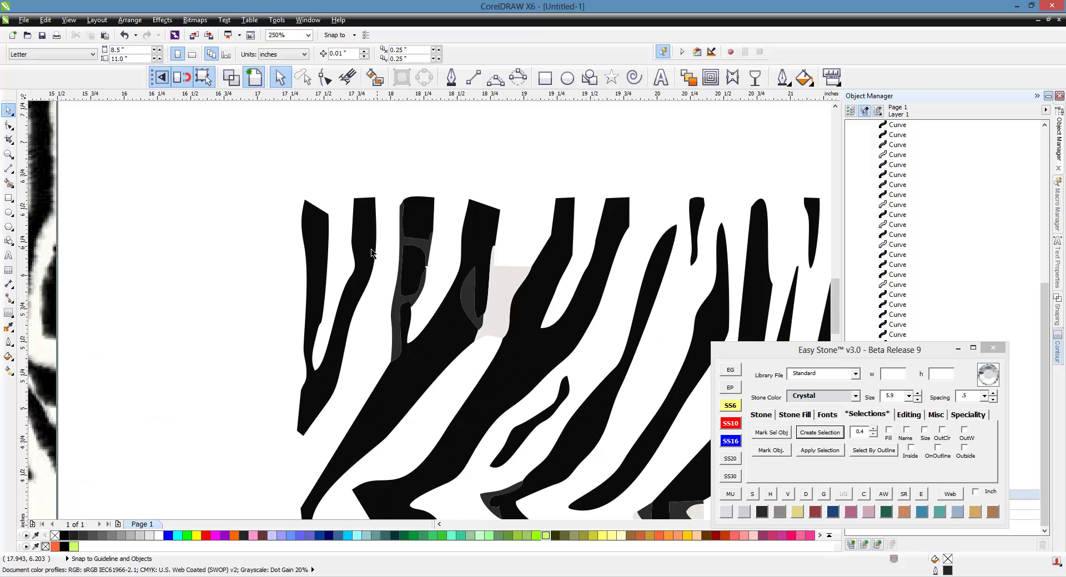
scroll(503, 311, "up", 2)
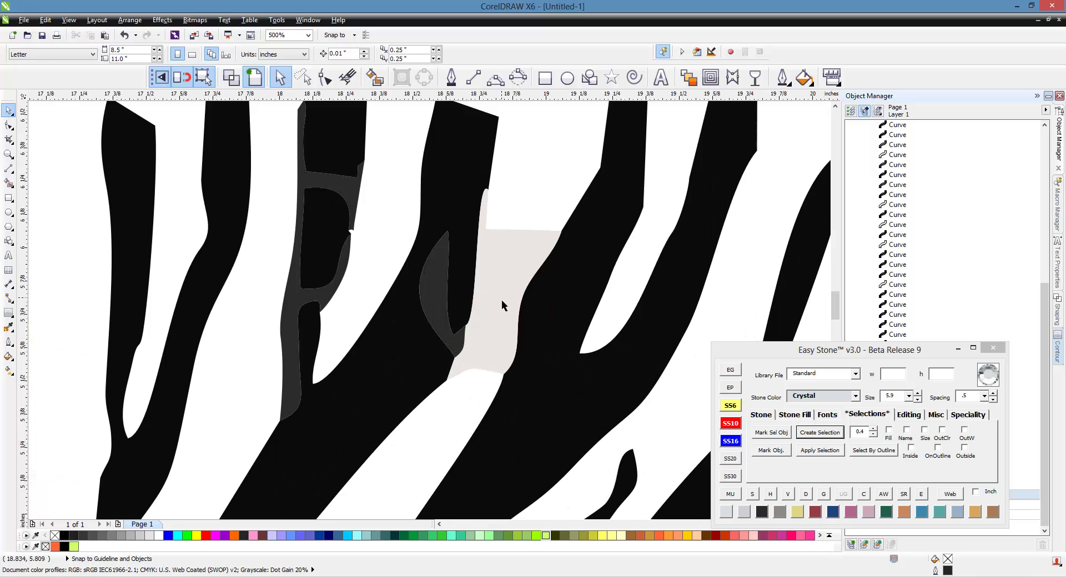
left_click(501, 300)
key("Delete")
Delete the pale grey watermark circle pieces around the middle stripes of the traced pattern.
scroll(413, 194, "down", 2)
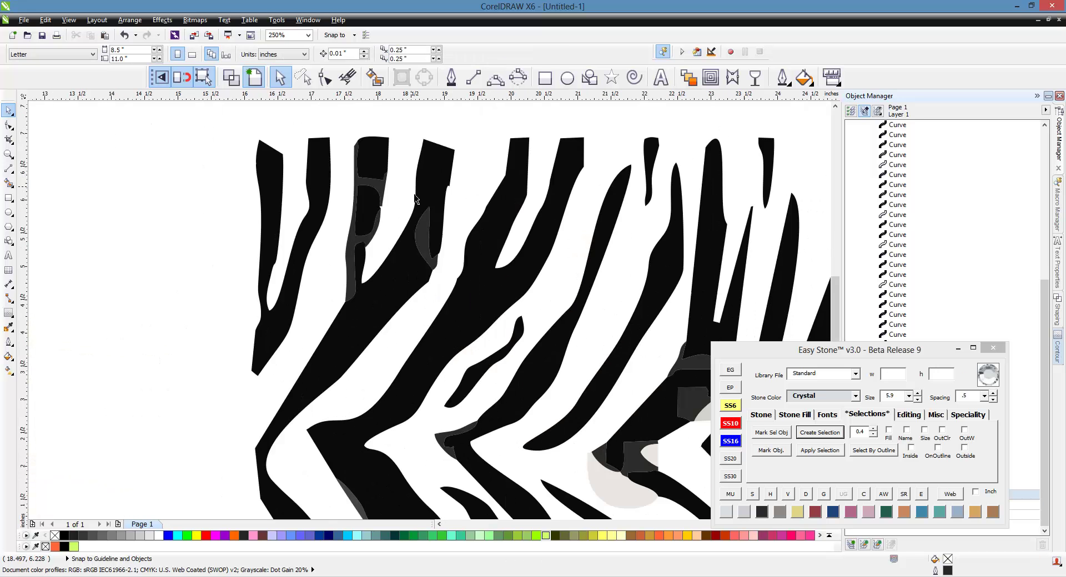
scroll(415, 200, "down", 4)
scroll(548, 321, "up", 4)
scroll(505, 313, "up", 2)
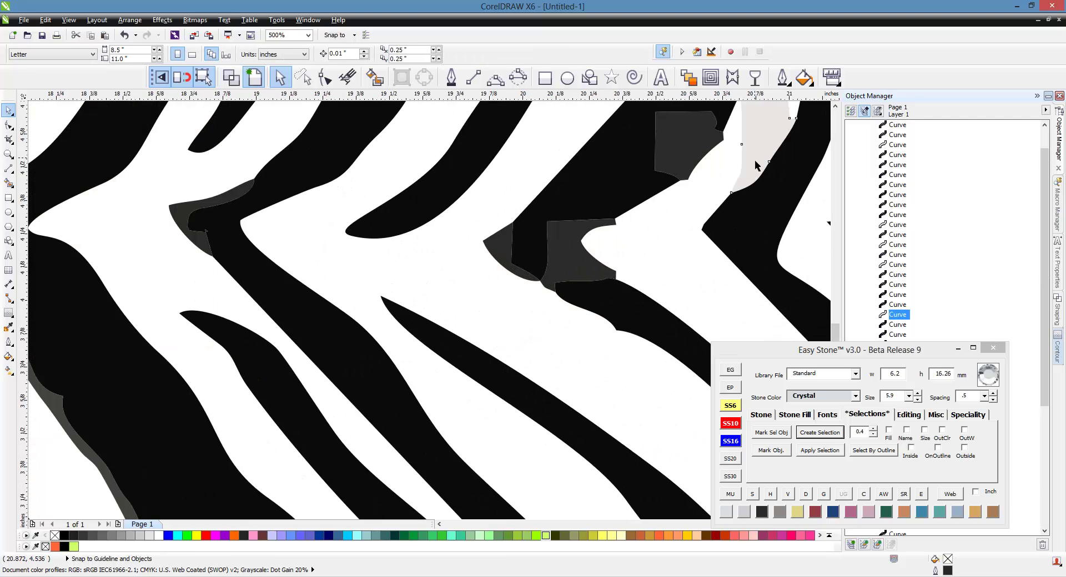
Delete the remaining pale grey watermark pieces between the lower-right stripes of the traced pattern.
scroll(448, 289, "down", 2)
scroll(447, 284, "down", 4)
scroll(558, 301, "up", 6)
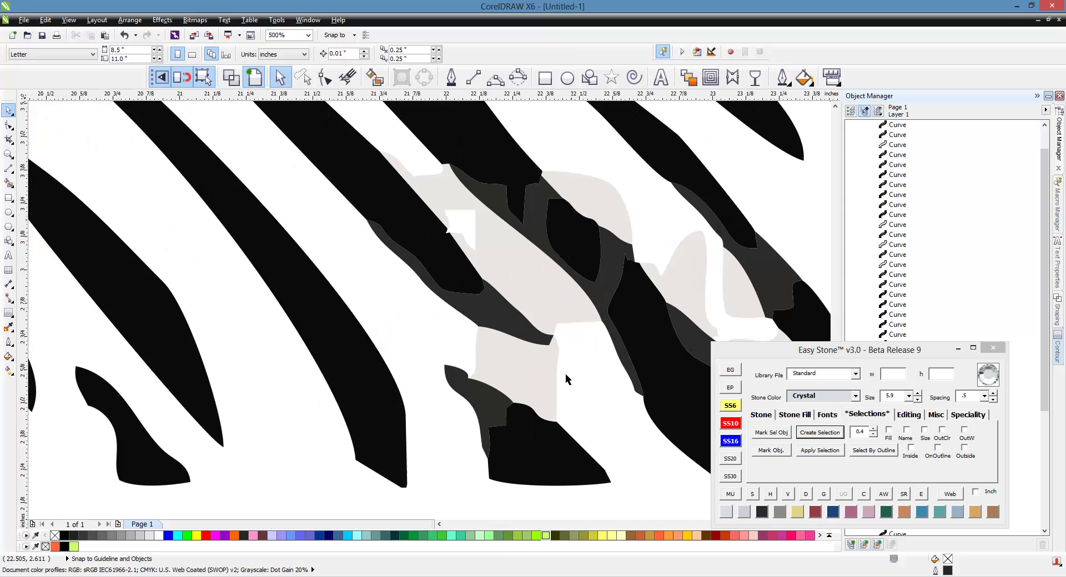
left_click(515, 272)
key("Delete")
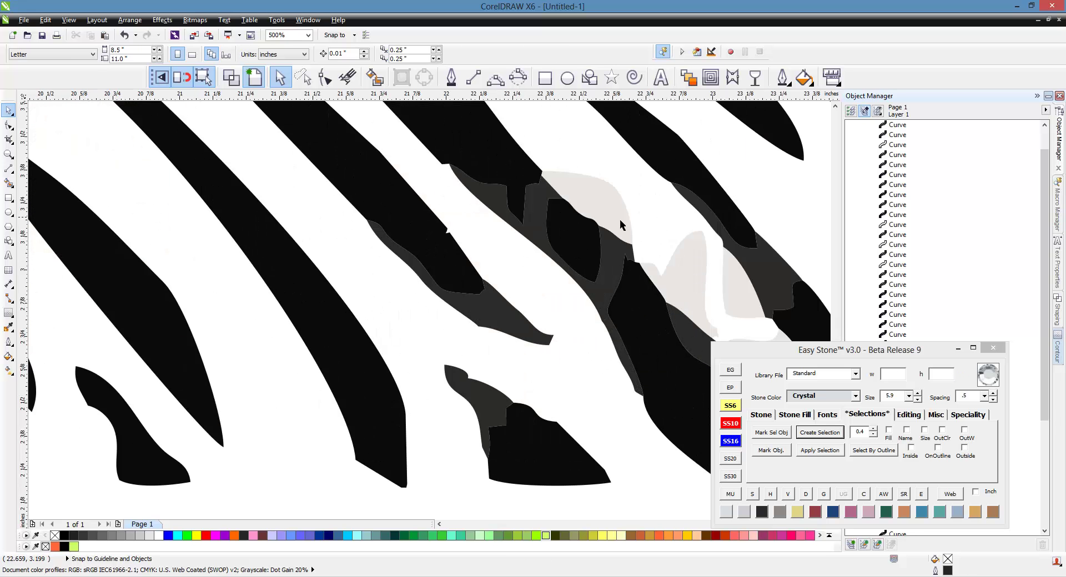
left_click(620, 224)
key("Delete")
scroll(430, 230, "down", 2)
scroll(577, 286, "up", 2)
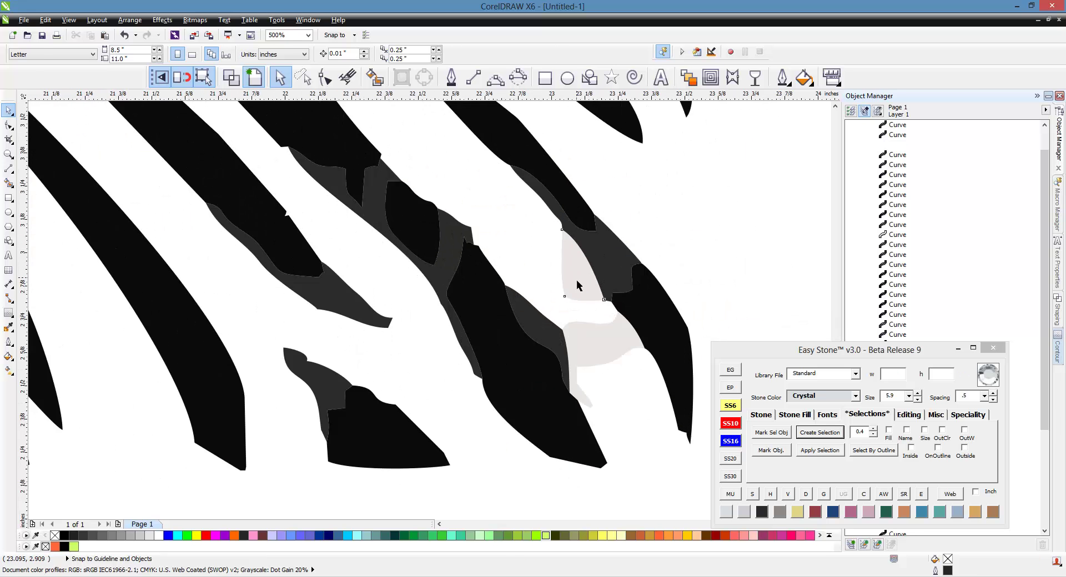
left_click(577, 285)
key("Delete")
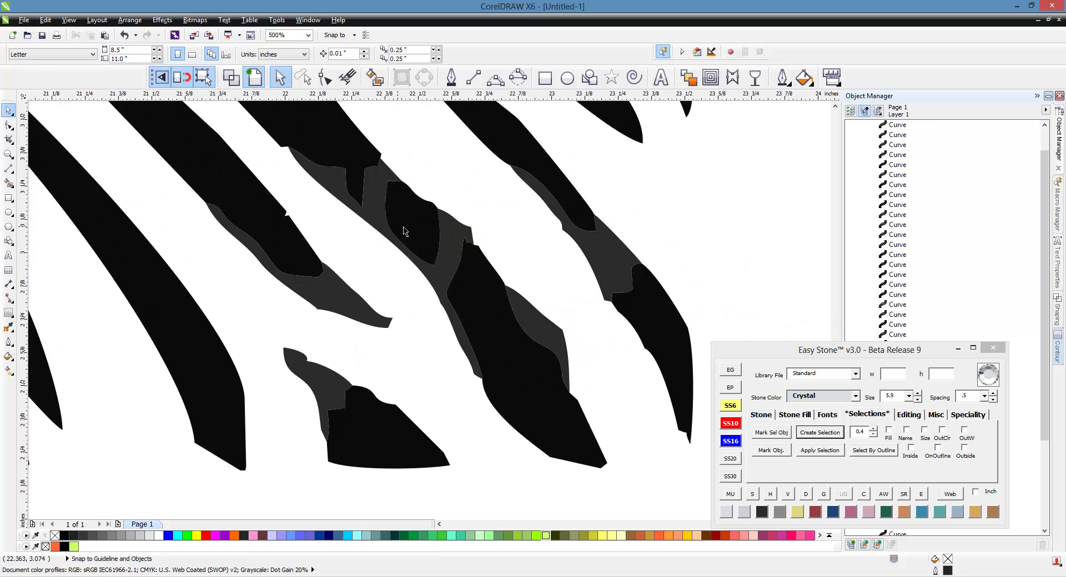
Delete the pale beige piece between the stripes at the traced pattern's right edge.
scroll(509, 420, "down", 2)
scroll(552, 248, "up", 2)
left_click(525, 322)
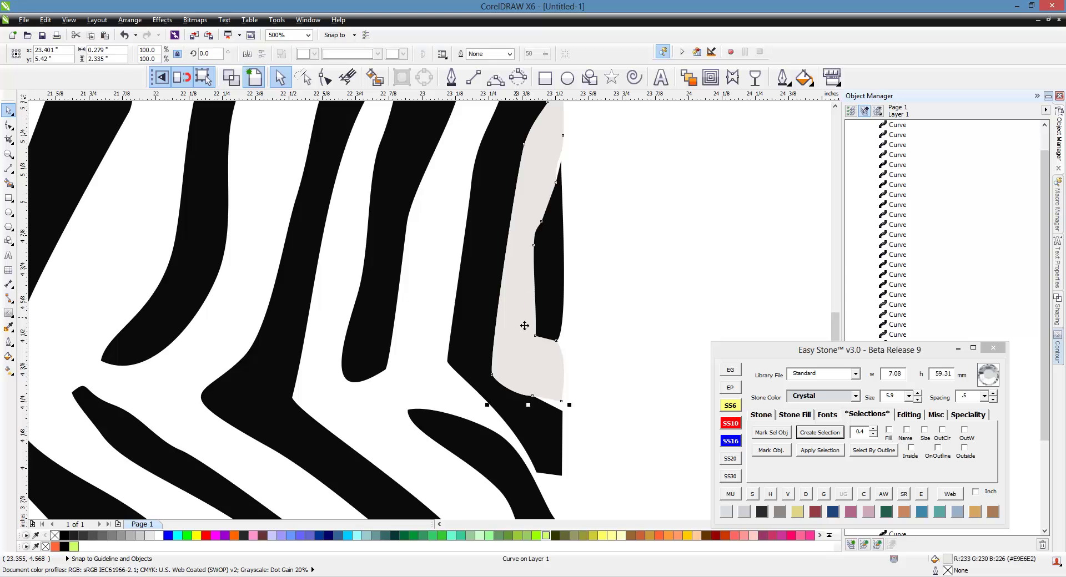
key("Delete")
Weld all the black and dark grey pieces of the traced zebra pattern into one curve.
scroll(614, 345, "down", 1)
scroll(614, 344, "down", 1)
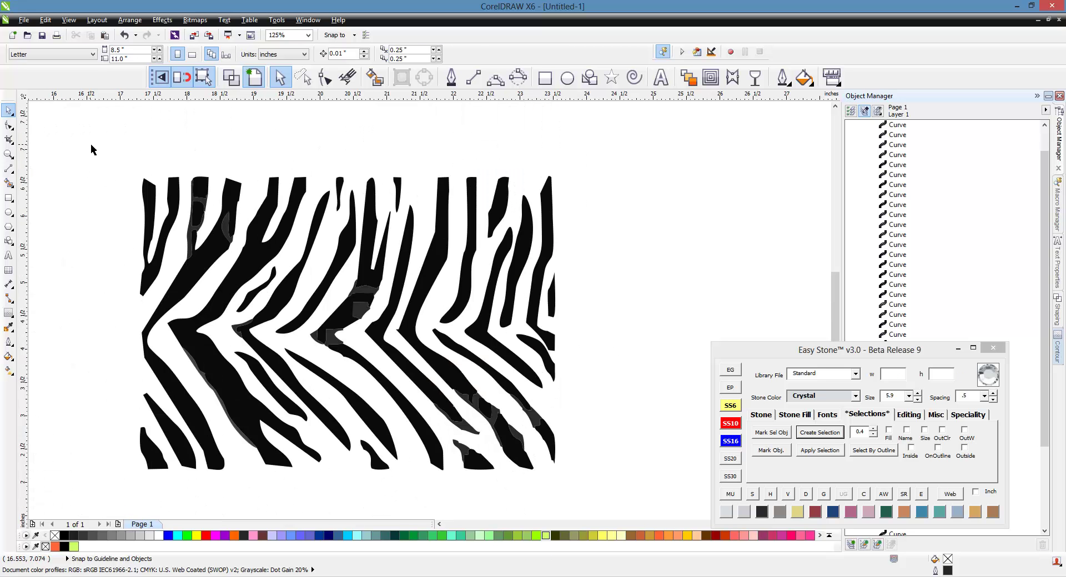
left_click_drag(91, 145, 622, 499)
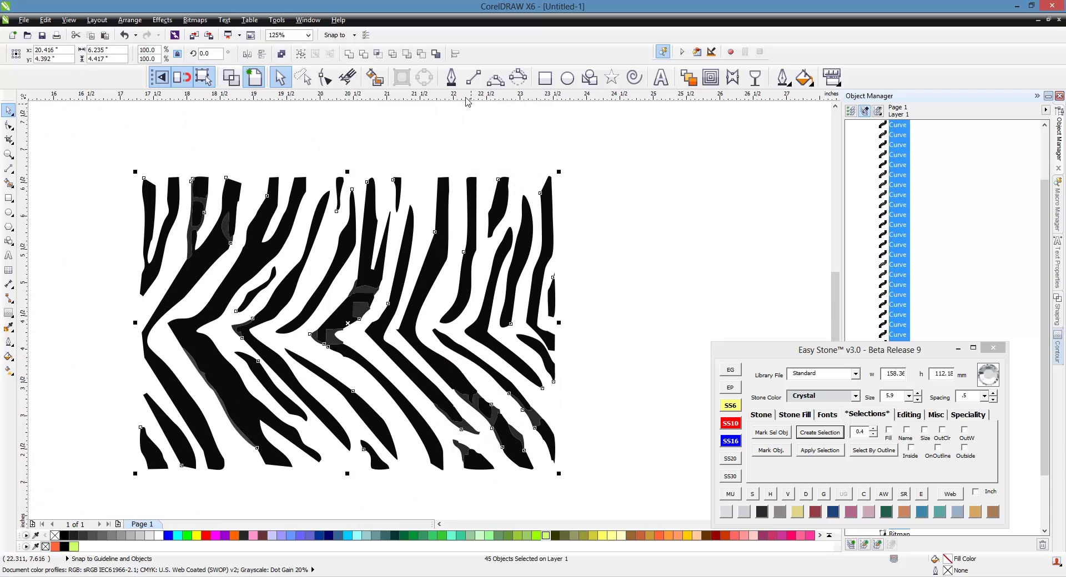
left_click(350, 53)
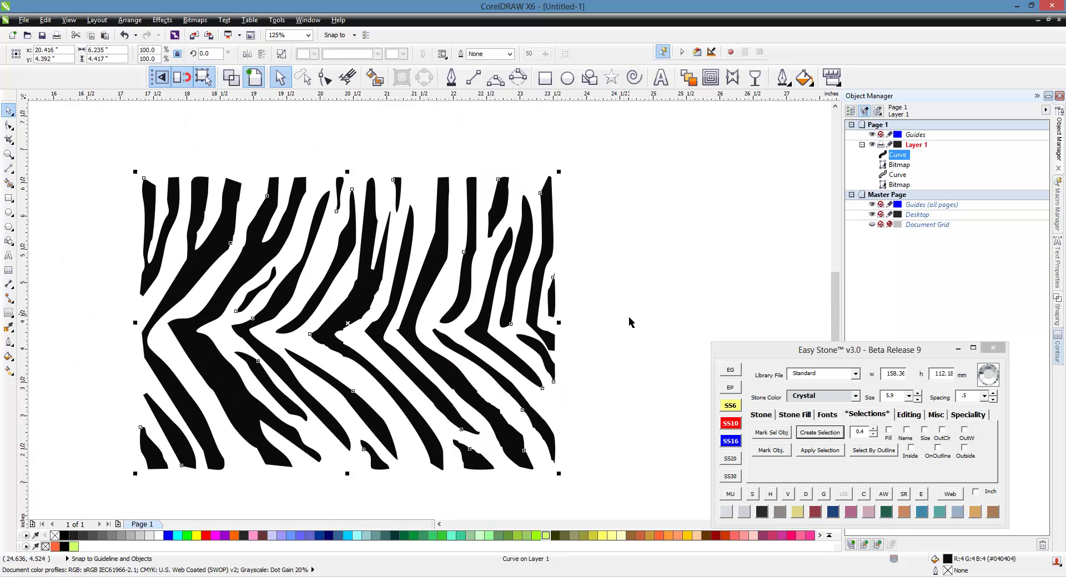
left_click(628, 320)
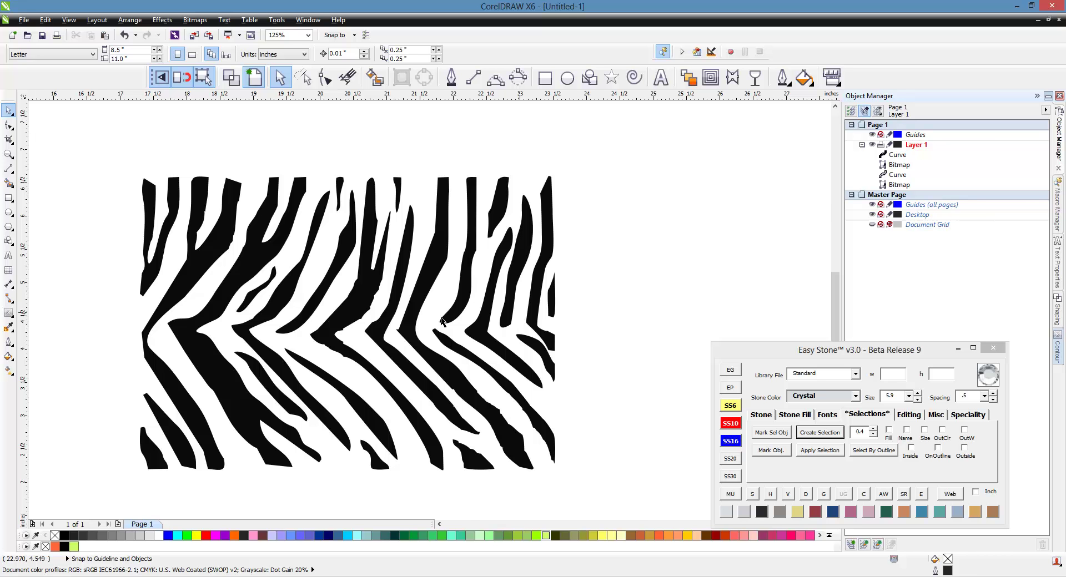
Delete the bumpy nodes along the facing edges of the two middle chevron stripes' upper arms to smooth them.
scroll(350, 325, "up", 4)
key("F10")
left_click(388, 267)
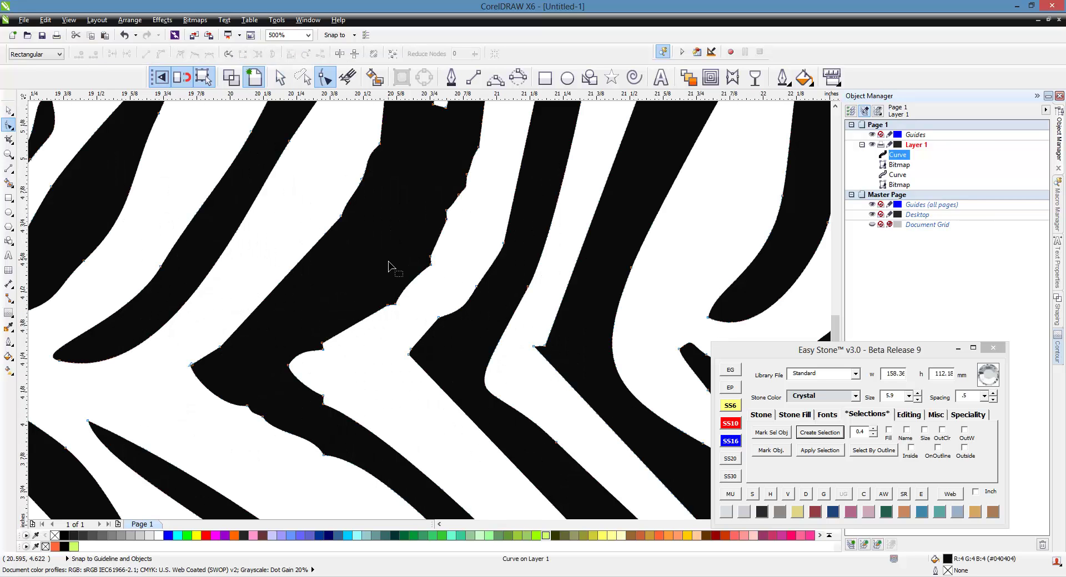
left_click_drag(420, 147, 475, 220)
key("Delete")
left_click_drag(406, 218, 320, 335)
key("Delete")
key("Delete")
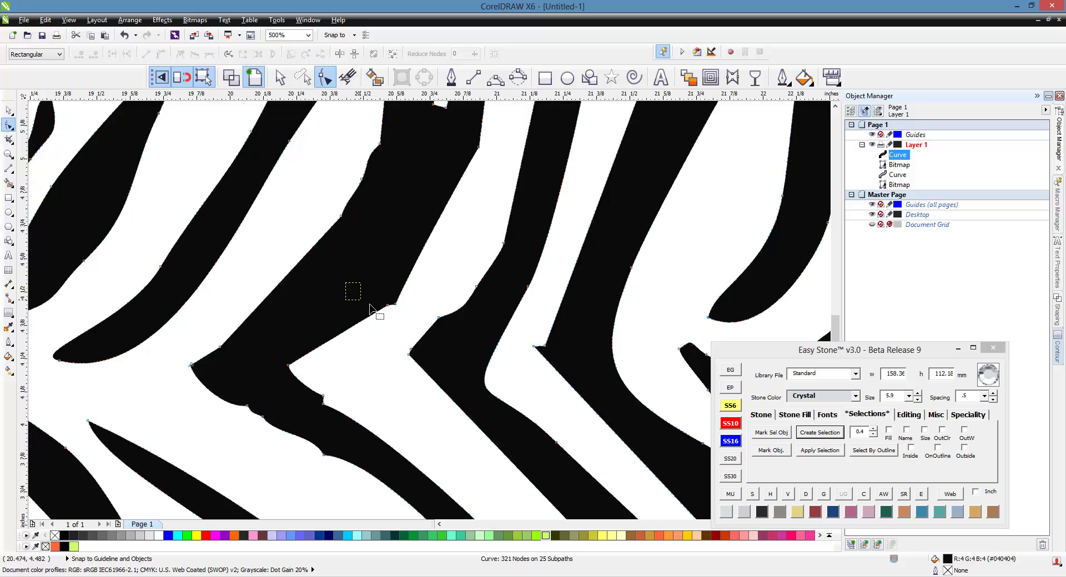
key("Delete")
left_click_drag(461, 225, 514, 296)
key("Delete")
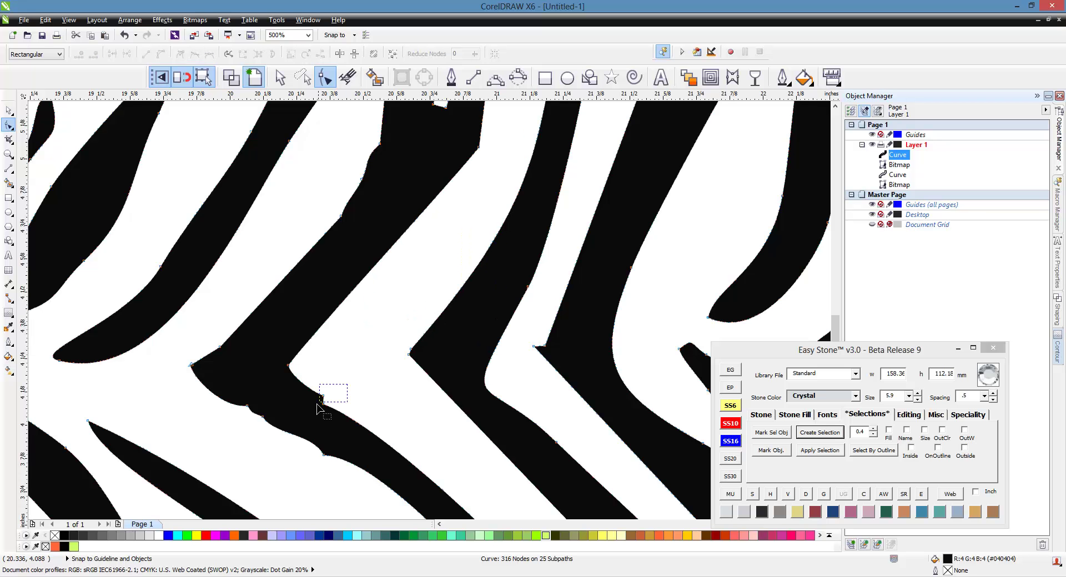
Delete the stray bump nodes along both edges of the middle chevron stripe's lower arm, near its tip.
left_click_drag(317, 405, 316, 408)
key("Delete")
left_click_drag(232, 438, 279, 403)
key("Delete")
Try deleting the remaining kink node on the lower edge of the middle chevron's lower arm, and undo the deletion.
left_click_drag(319, 474, 333, 448)
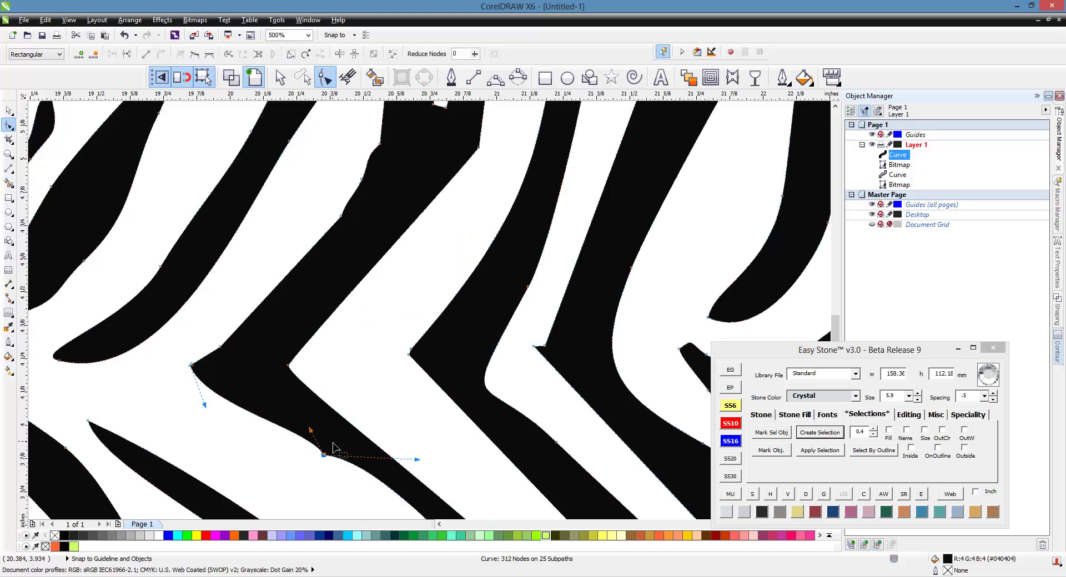
key("Delete")
scroll(225, 292, "down", 2)
scroll(231, 340, "down", 2)
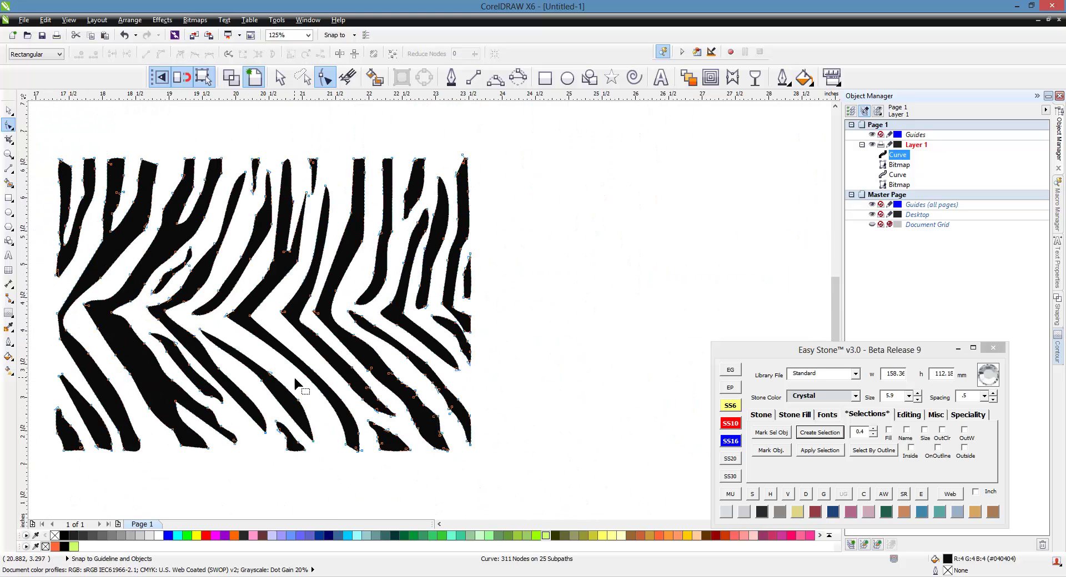
scroll(245, 330, "up", 2)
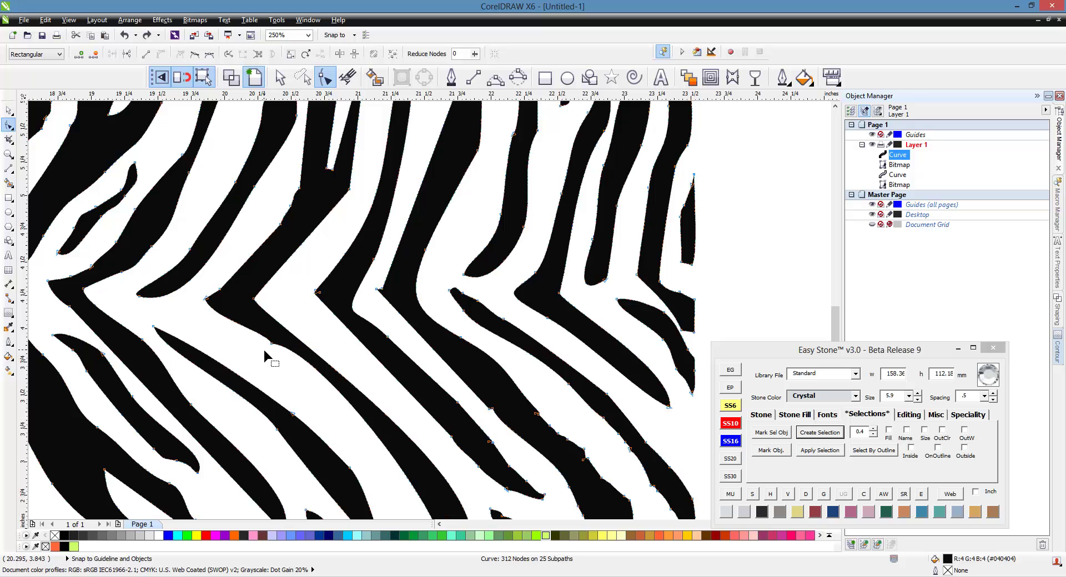
key("ctrl+z")
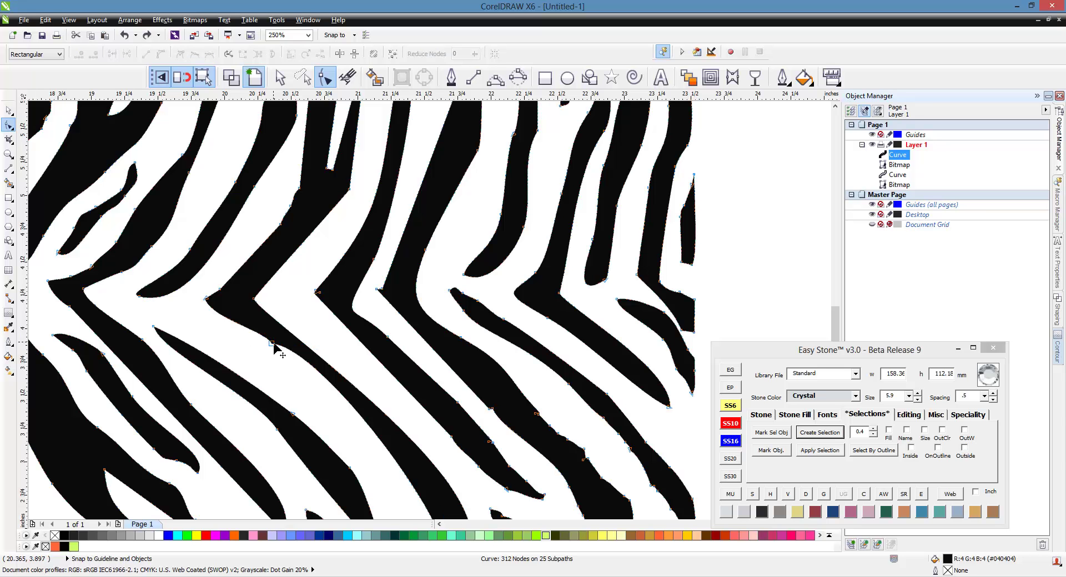
Add a node on each side of the kink on the middle chevron's lower edge, and delete the kink node.
left_click(328, 381)
key("plus")
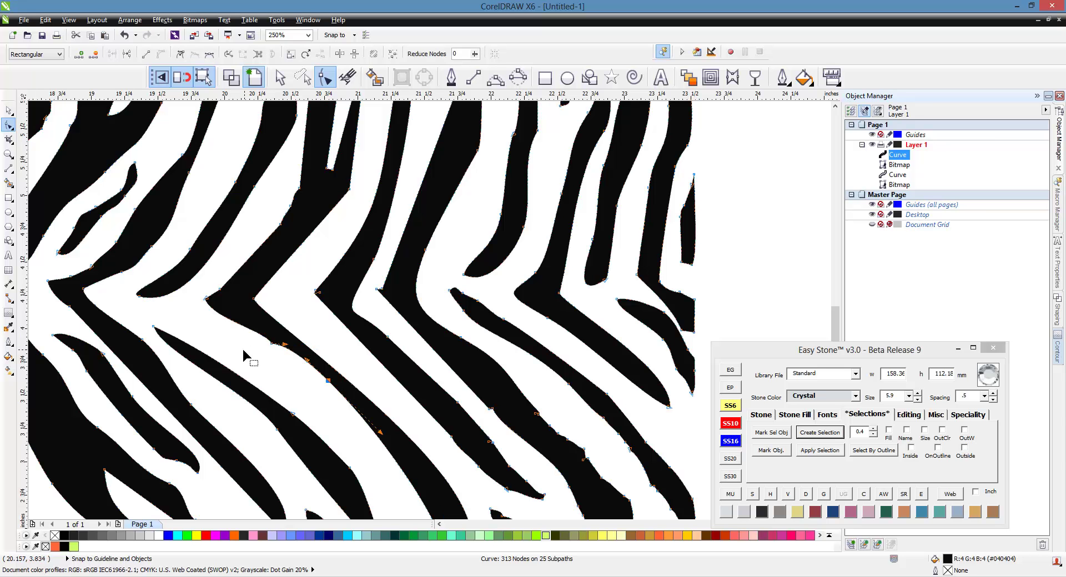
double_click(242, 325)
left_click(259, 355)
left_click_drag(277, 335, 282, 342)
key("Delete")
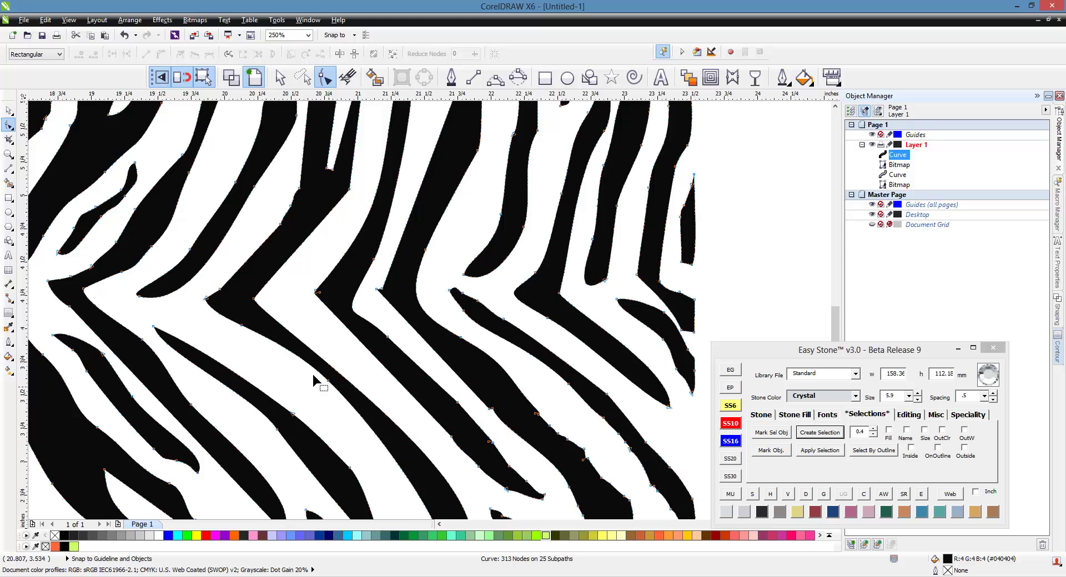
Delete the uneven nodes along the upper edge of the thick stripe in the pattern's lower-right area.
scroll(337, 289, "down", 1)
scroll(478, 388, "up", 1)
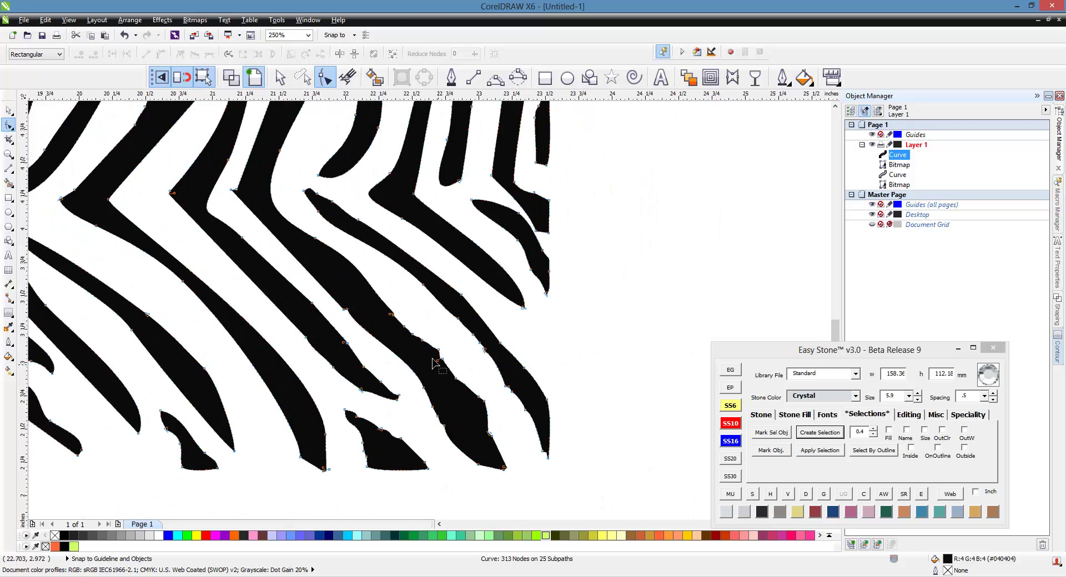
scroll(436, 324, "up", 3)
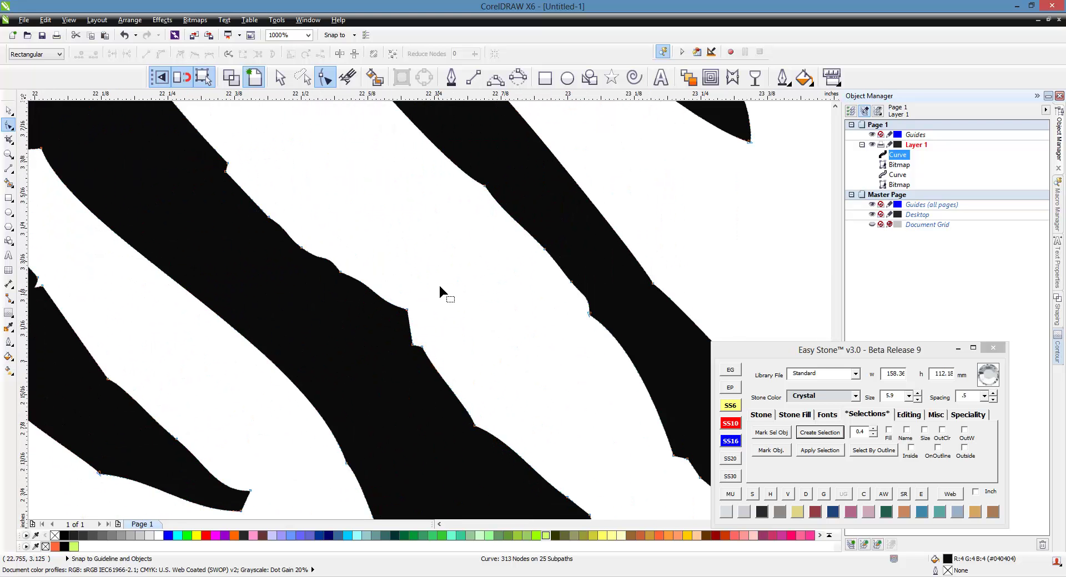
key("Delete")
left_click_drag(368, 233, 316, 290)
key("Delete")
left_click_drag(316, 185, 283, 238)
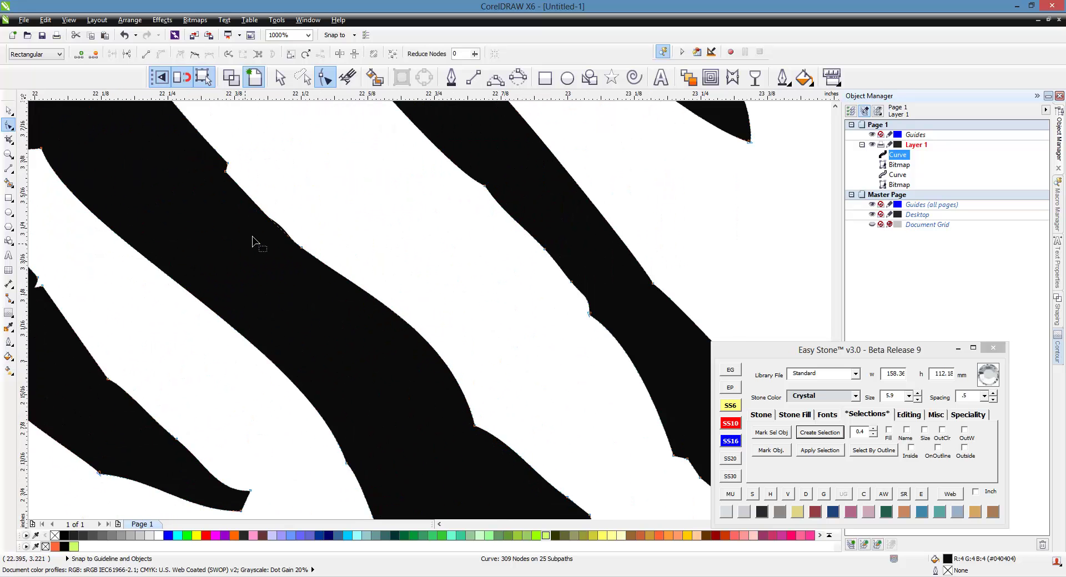
key("Delete")
left_click_drag(255, 159, 212, 171)
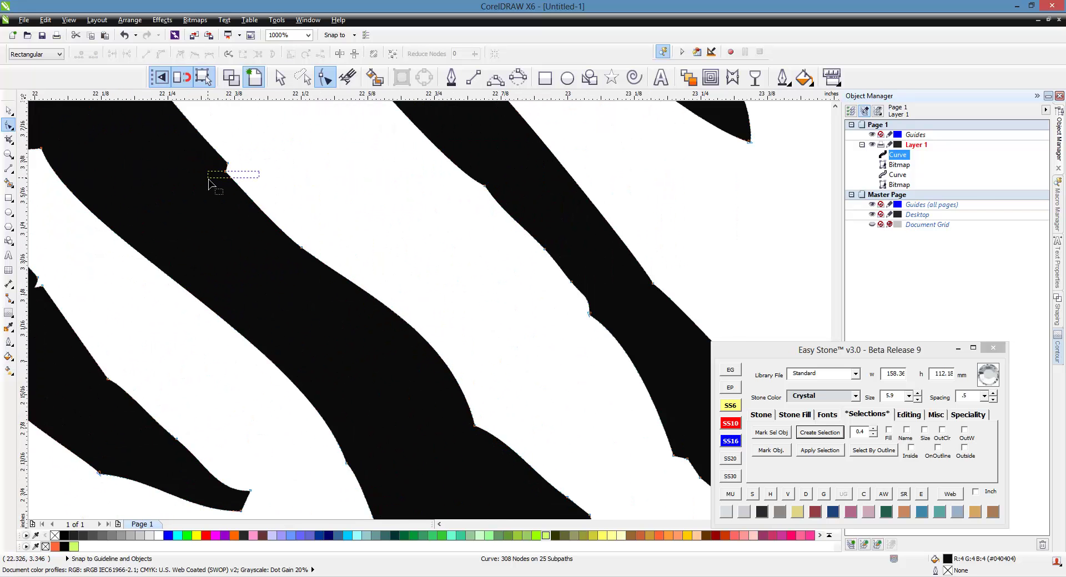
key("Delete")
Add supporting nodes on the thick lower-right stripe's upper edge, and delete the kink and bulge nodes that make it uneven.
scroll(379, 237, "down", 2)
double_click(248, 134)
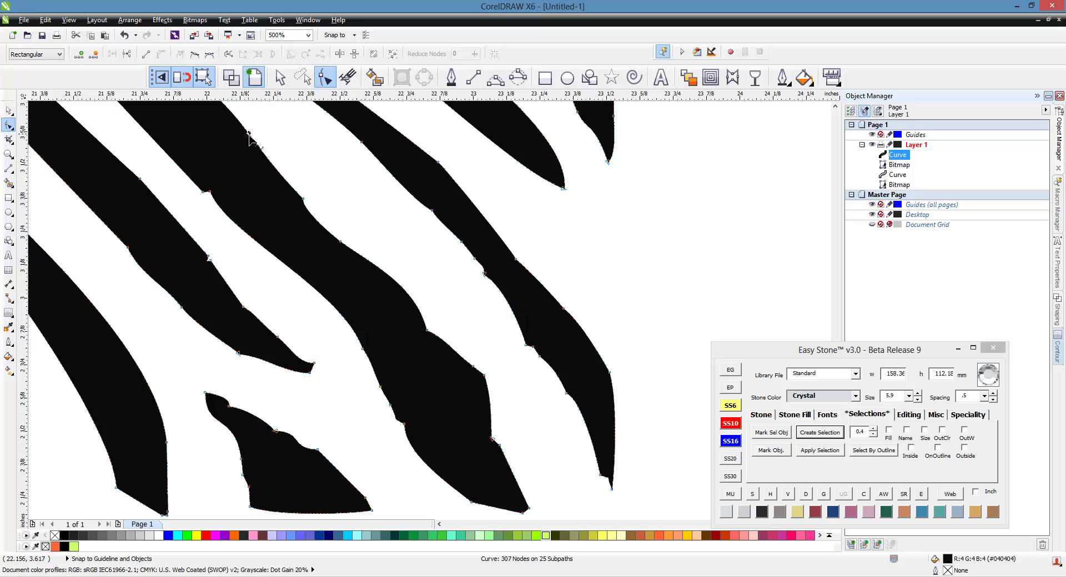
left_click(324, 232)
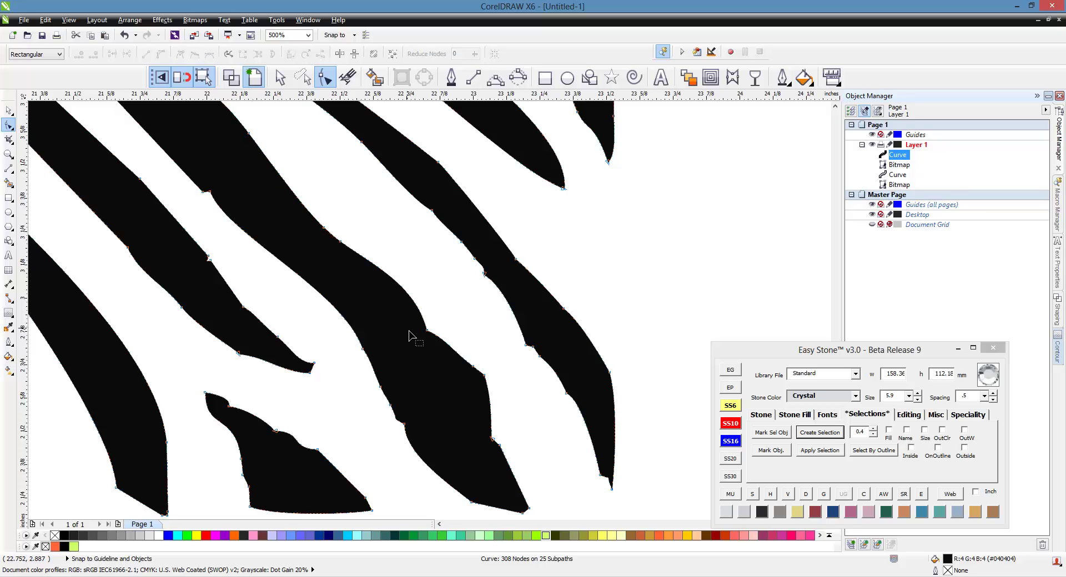
left_click(427, 330)
key("Delete")
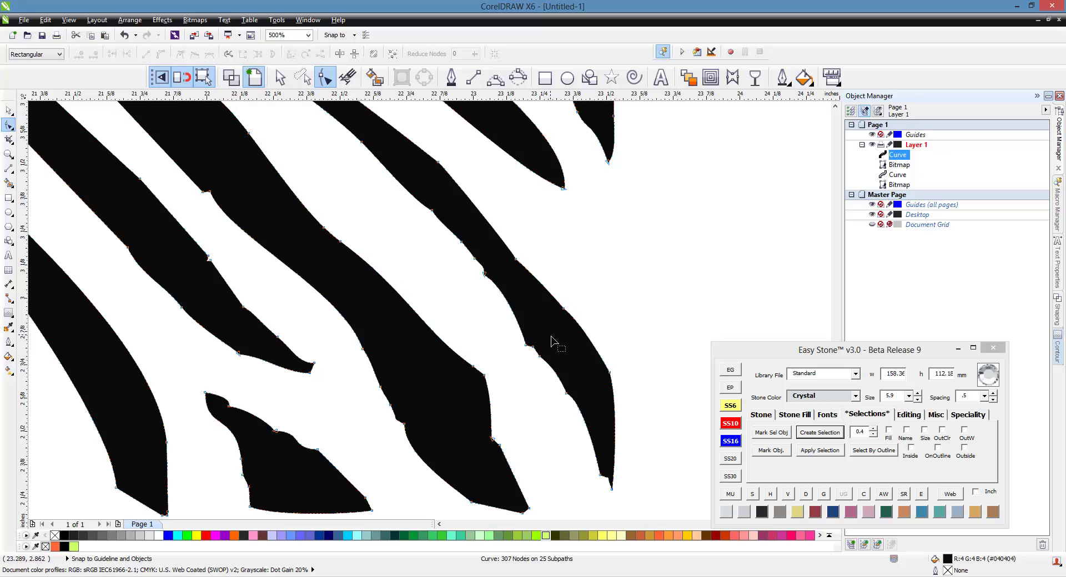
Delete the uneven nodes along the lower edge of the outermost long stripe at the pattern's lower right.
left_click(430, 210)
key("Delete")
left_click_drag(446, 247, 486, 282)
key("Delete")
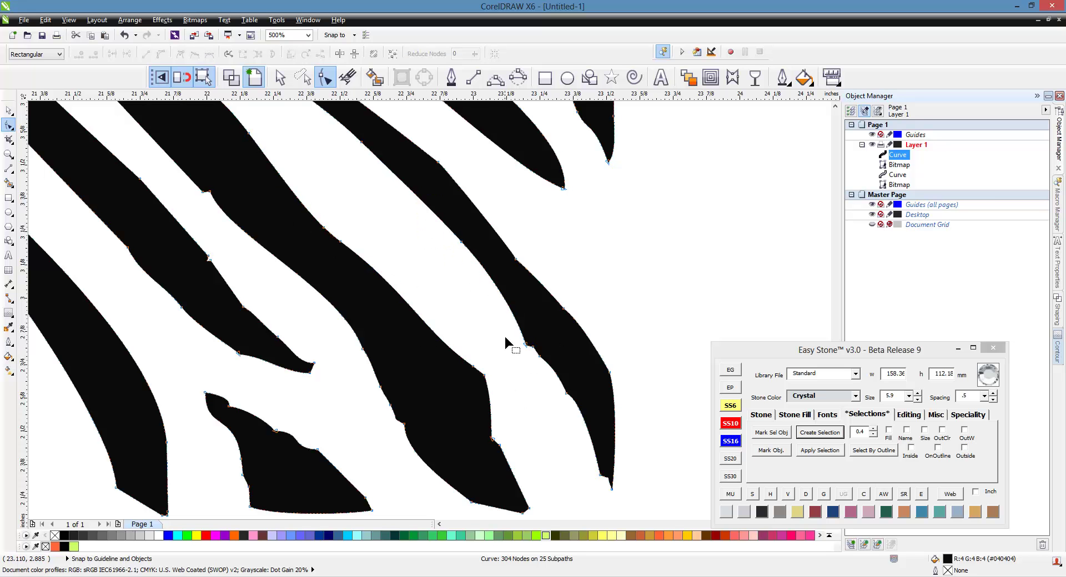
left_click_drag(502, 330, 571, 410)
key("Delete")
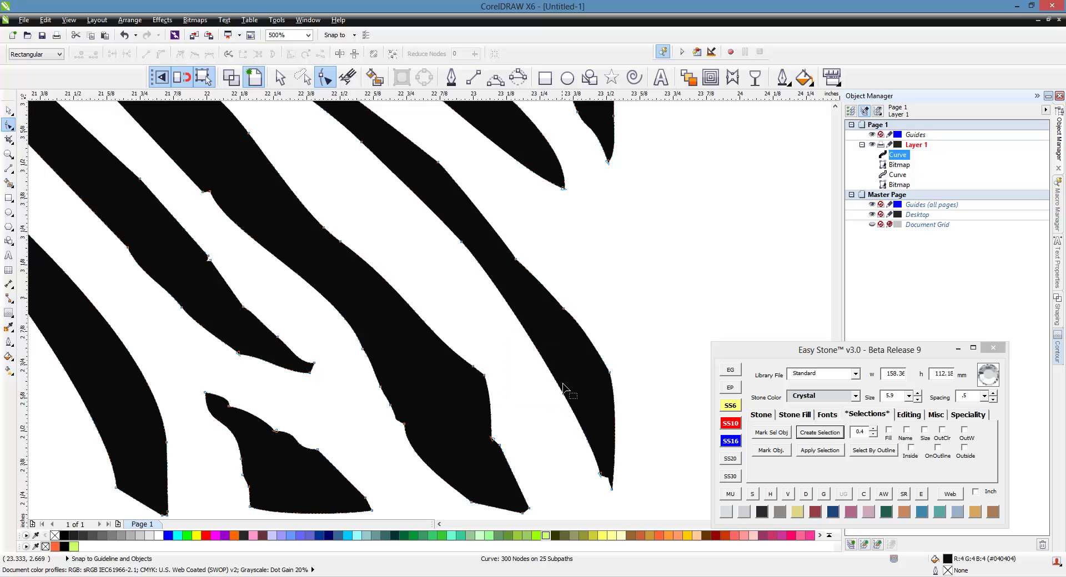
Rotate the zebra pattern 90 degrees clockwise, and move it about 5.2 inches right and 1.3 inches down.
scroll(570, 389, "down", 3)
scroll(357, 304, "down", 1)
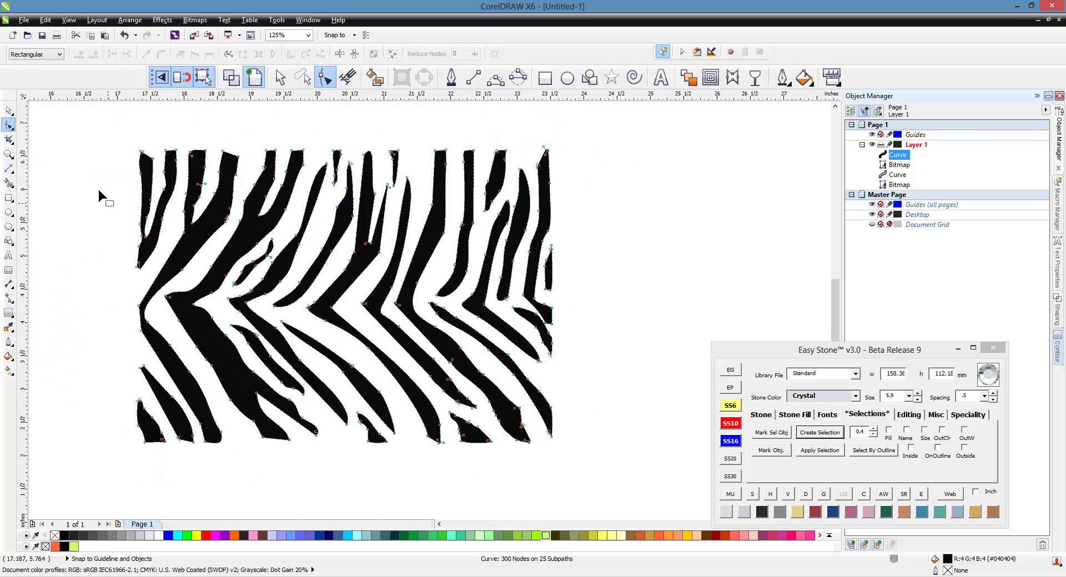
key("space")
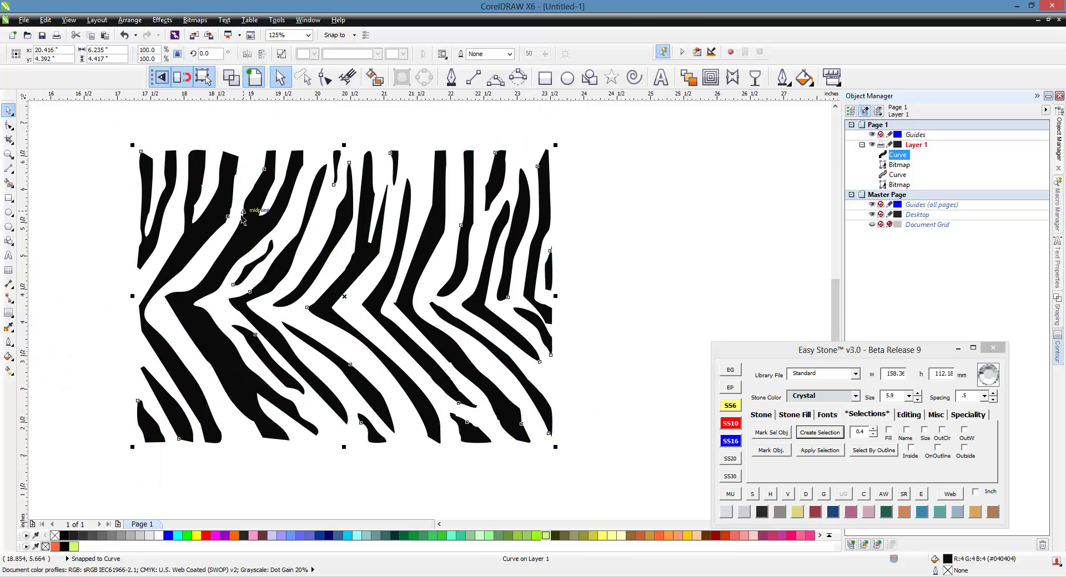
scroll(444, 181, "down", 1)
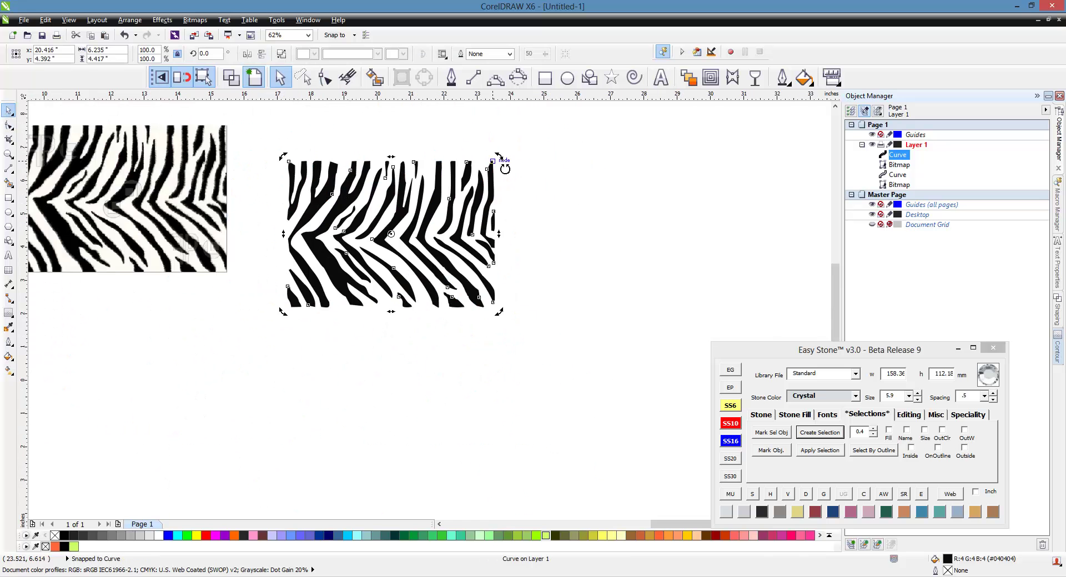
left_click_drag(511, 181, 454, 381)
left_click(455, 381)
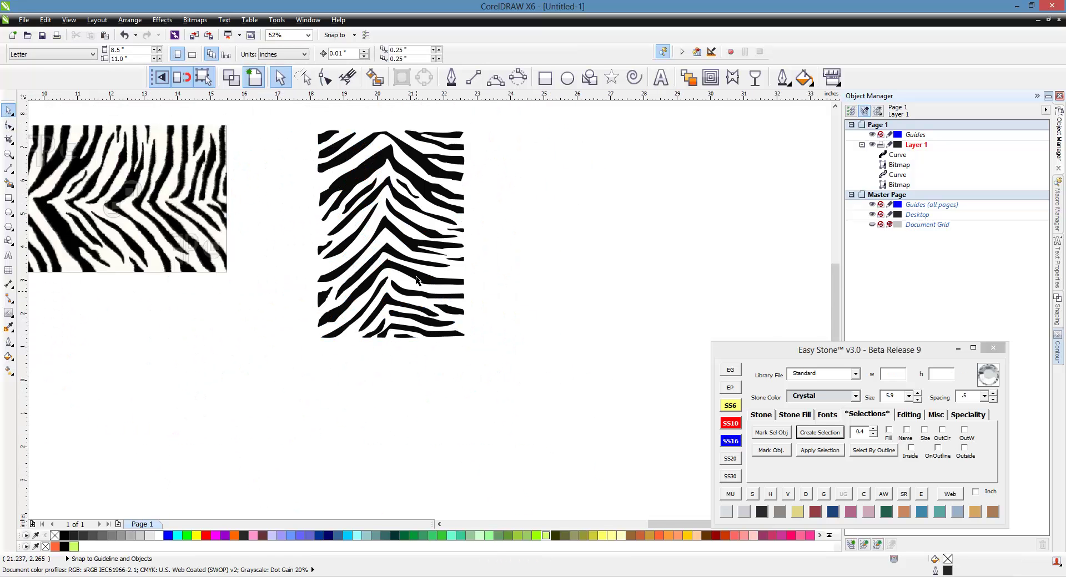
left_click(407, 210)
left_click_drag(407, 210, 580, 251)
left_click(386, 298)
Move the grey pocket shape from the page onto the middle of the rotated zebra pattern, and nudge it slightly upward.
scroll(461, 285, "down", 2)
scroll(347, 272, "up", 1)
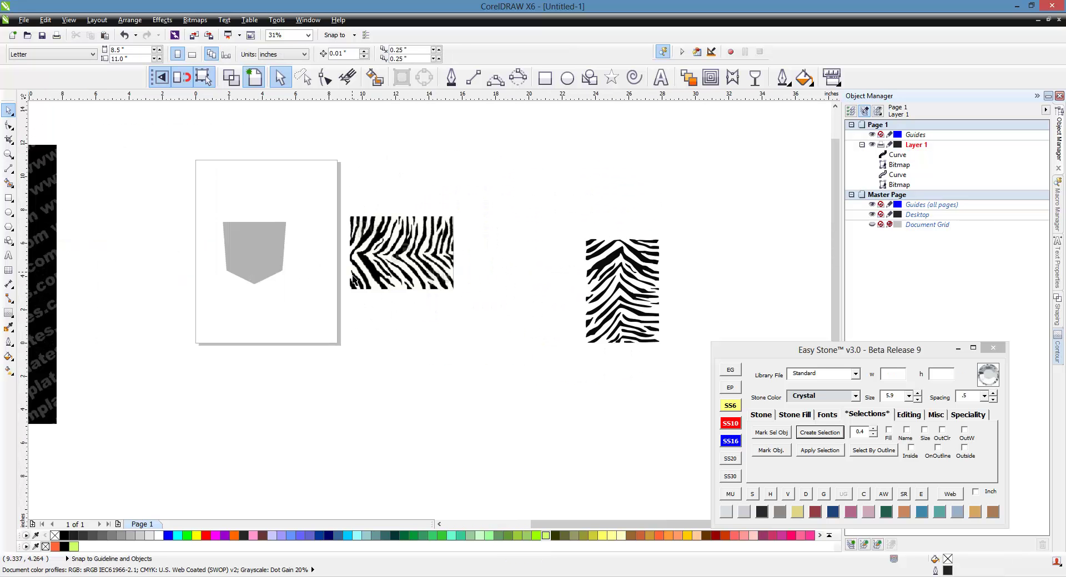
left_click(253, 269)
left_click_drag(253, 270, 623, 306)
scroll(620, 285, "up", 2)
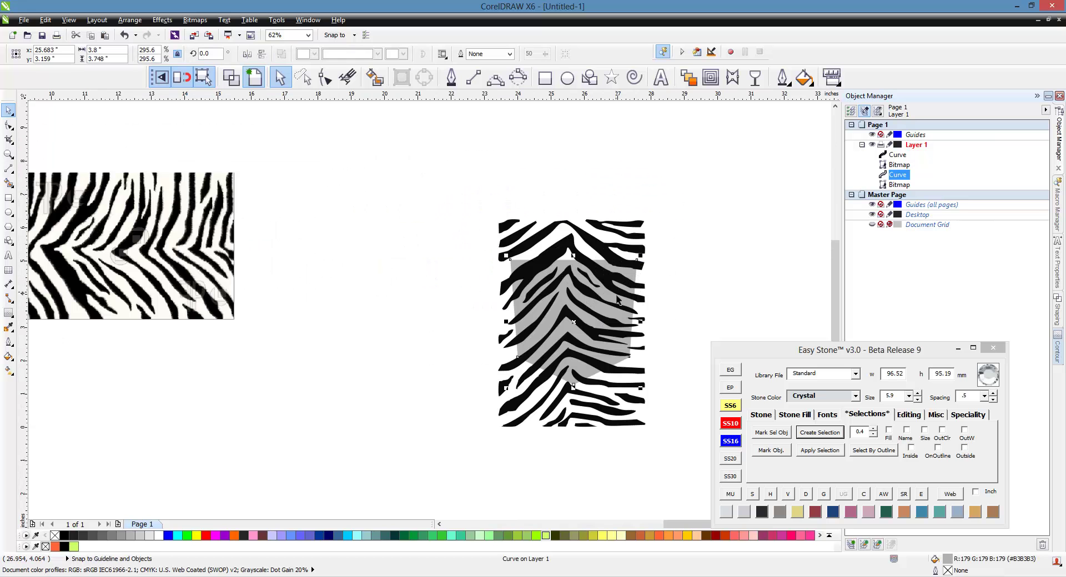
key("Up")
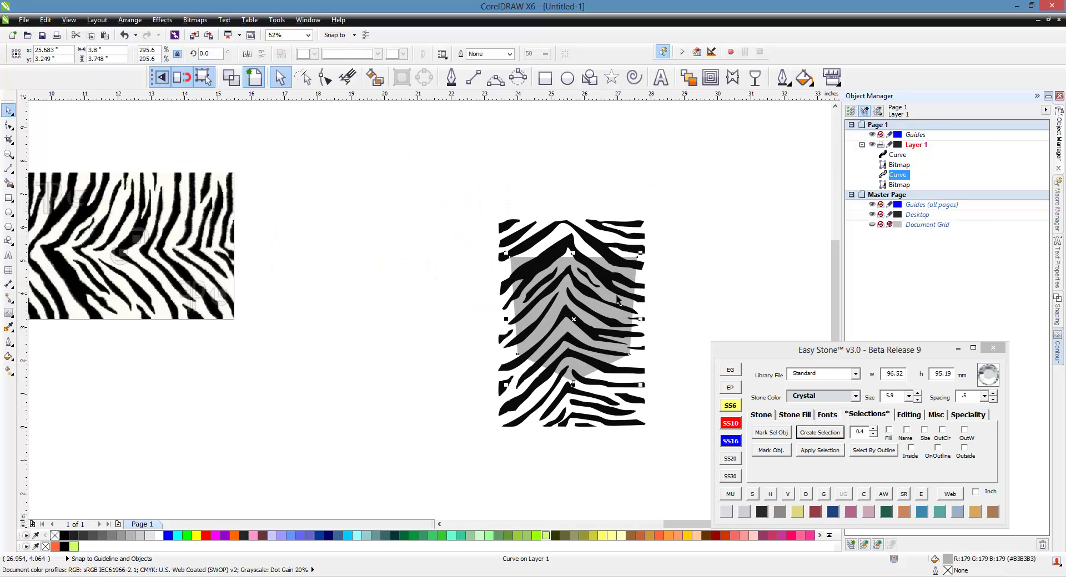
key("Up")
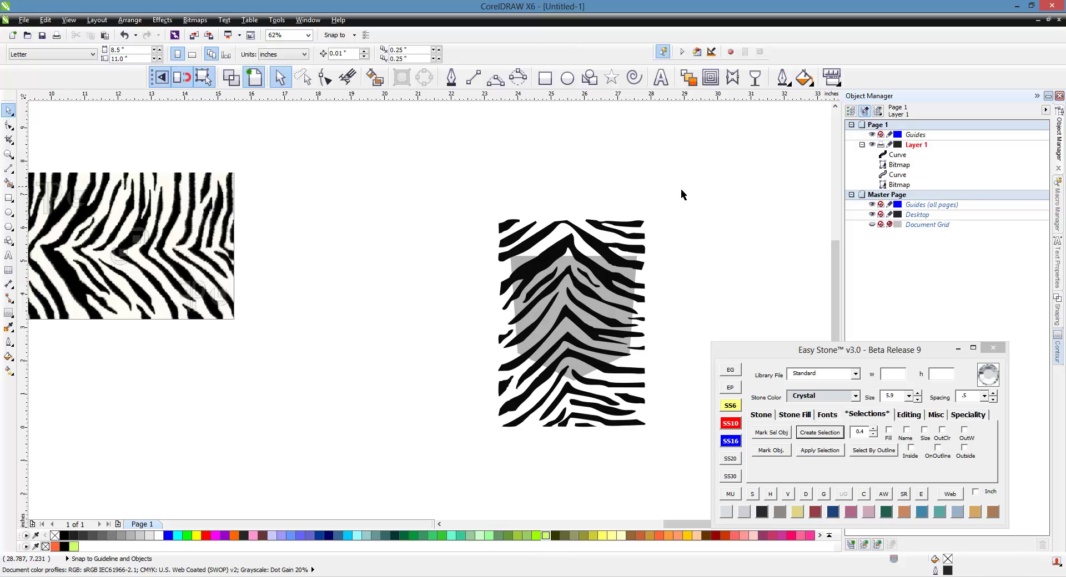
Intersect the pocket shape with the zebra pattern, and move the resulting striped pocket about 9.1 inches right.
left_click_drag(691, 183, 448, 449)
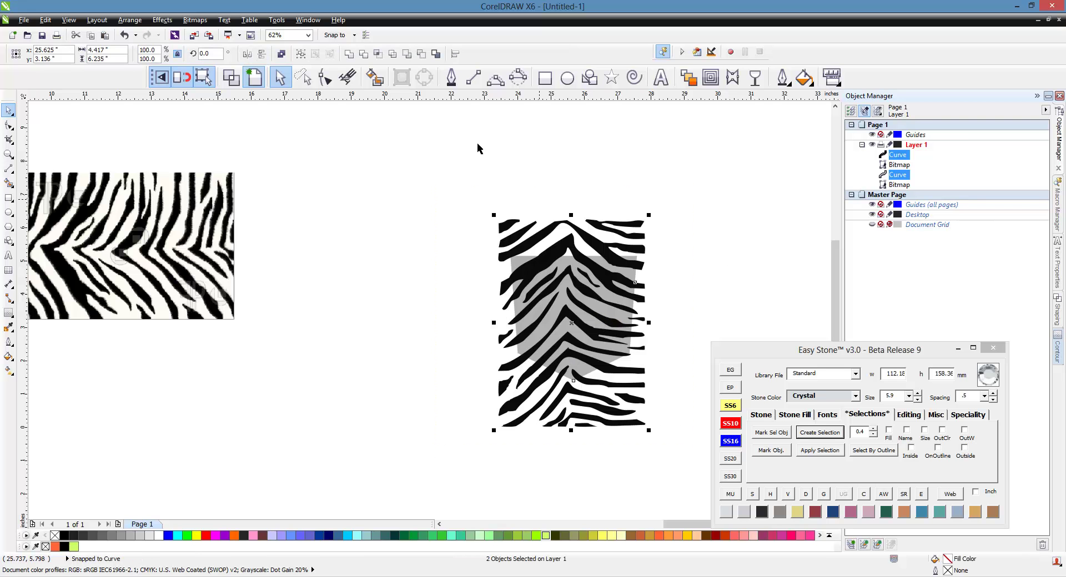
left_click(378, 56)
scroll(283, 168, "down", 2)
scroll(509, 232, "up", 2)
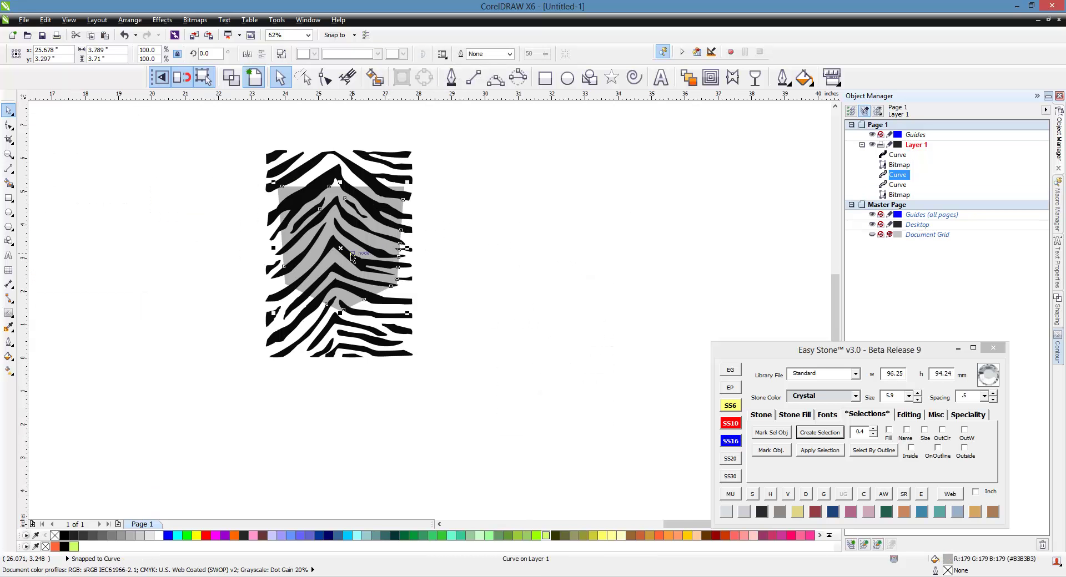
left_click_drag(352, 257, 655, 257)
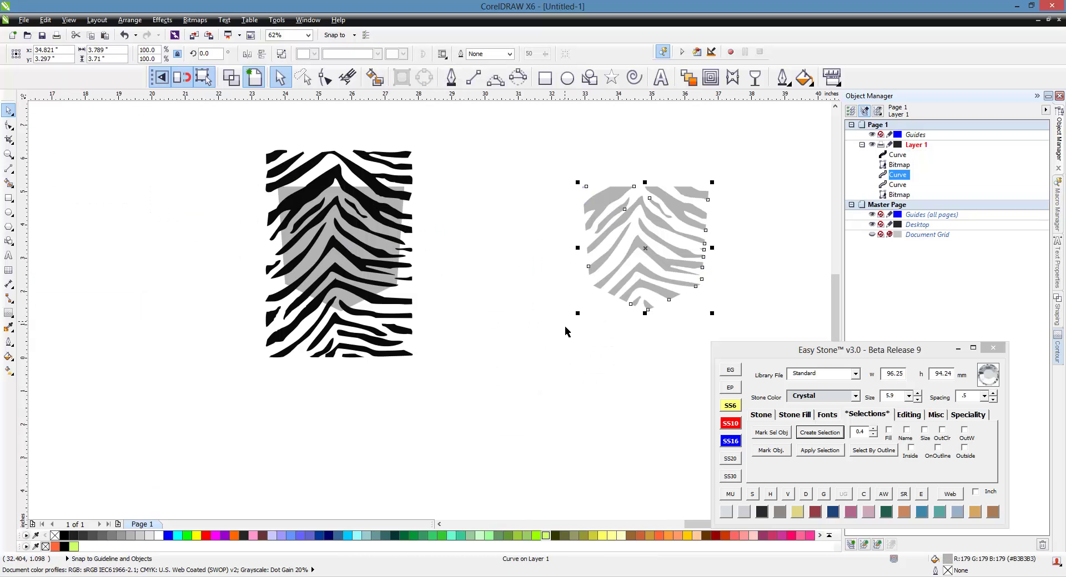
left_click(565, 326)
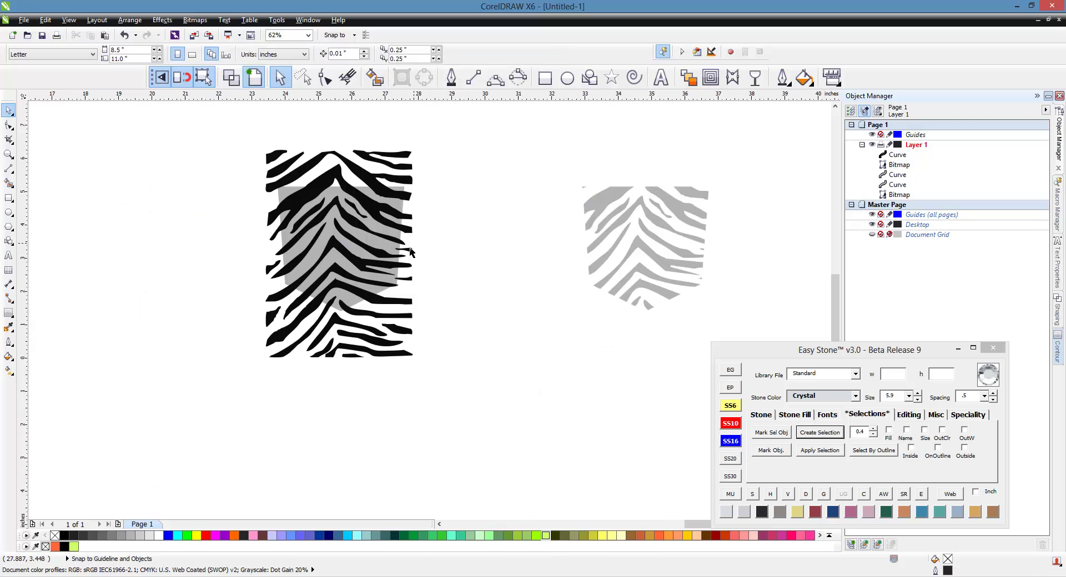
Move the grey pocket shape about 4.9 inches right off the zebra pattern, and fill the striped pocket light orange.
left_click_drag(397, 255, 555, 273)
left_click(548, 325)
left_click(669, 212)
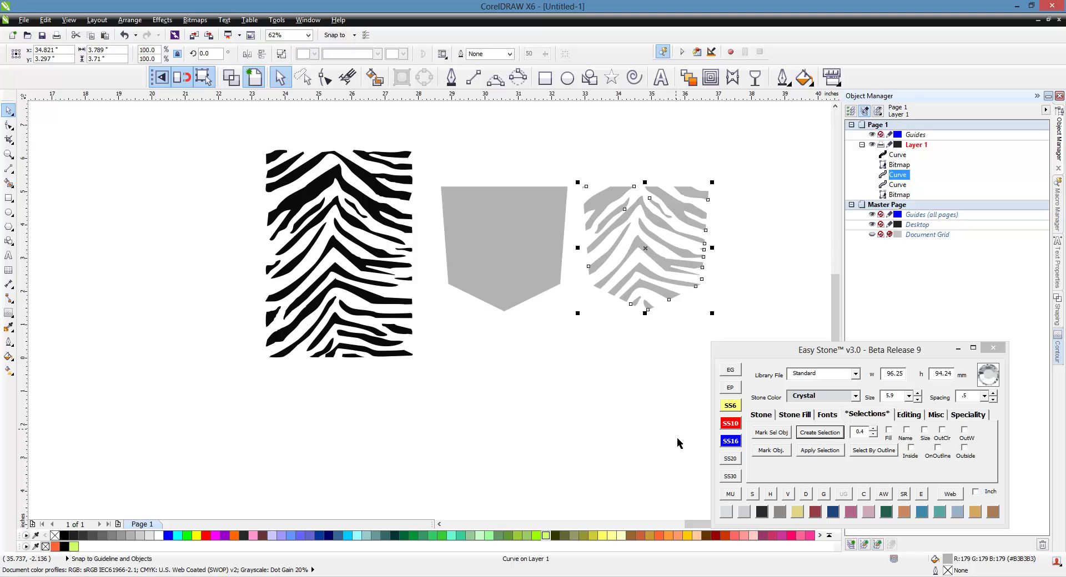
left_click(678, 535)
left_click(712, 167)
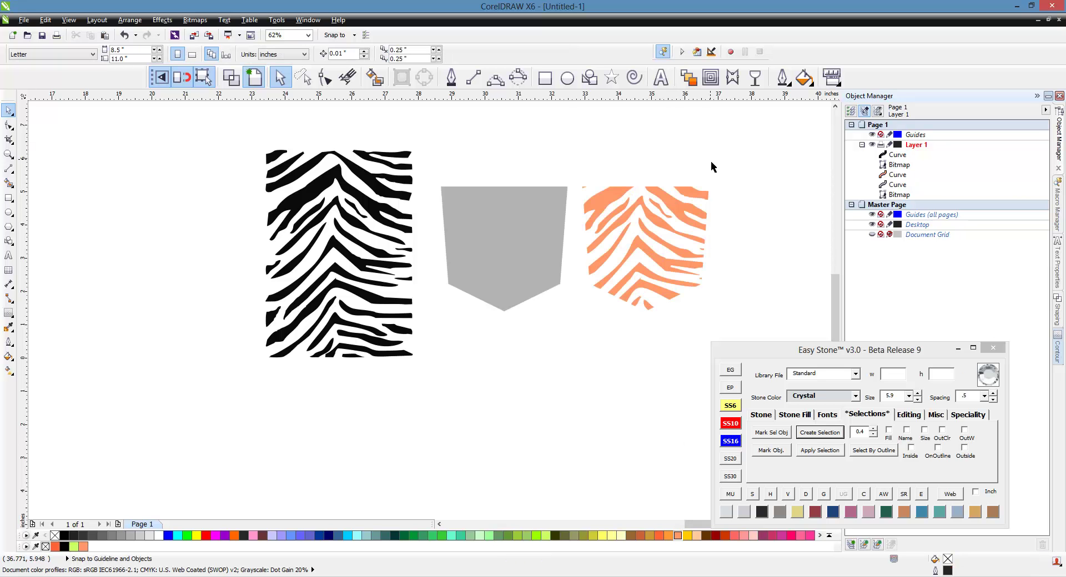
Align the centre of the orange striped pocket with the centre of the grey pocket shape.
scroll(712, 166, "up", 2)
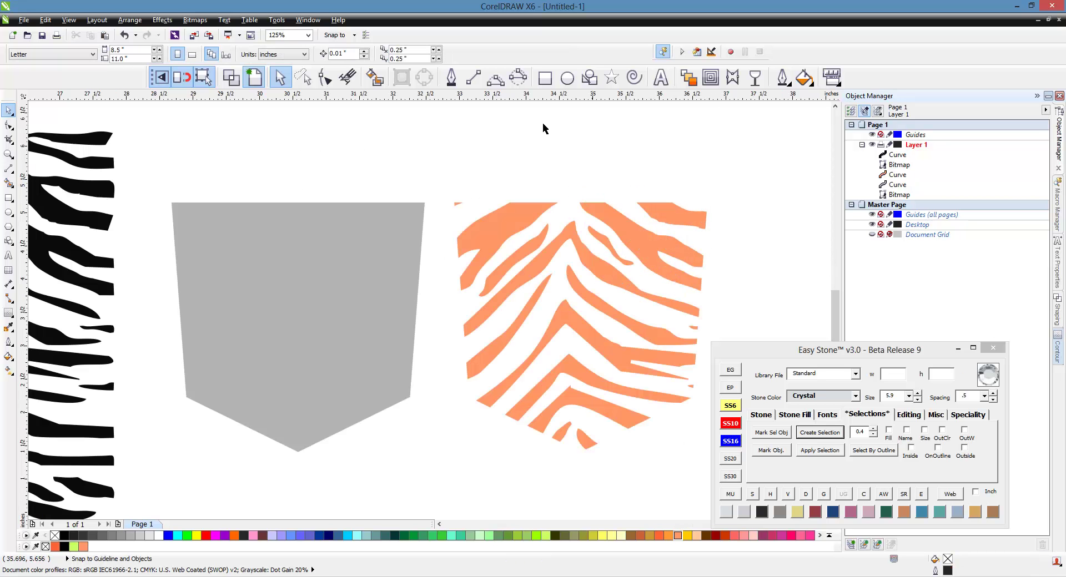
left_click(483, 231)
left_click(335, 238, "shift")
key("c")
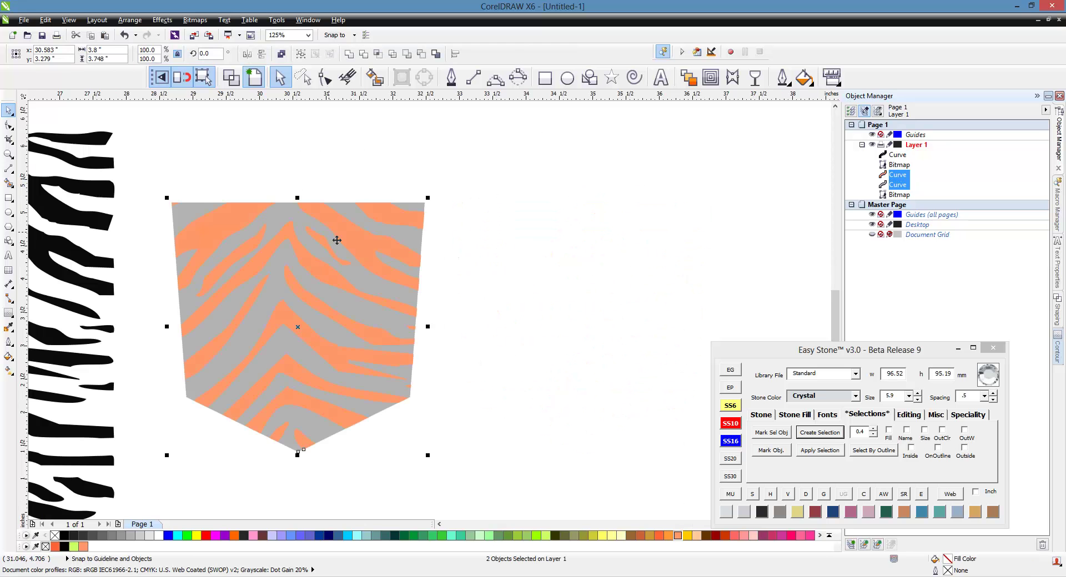
key("Escape")
Shift the orange stripes slightly so their upper-left corner snaps to the upper-left corner of the grey pocket.
scroll(258, 244, "up", 4)
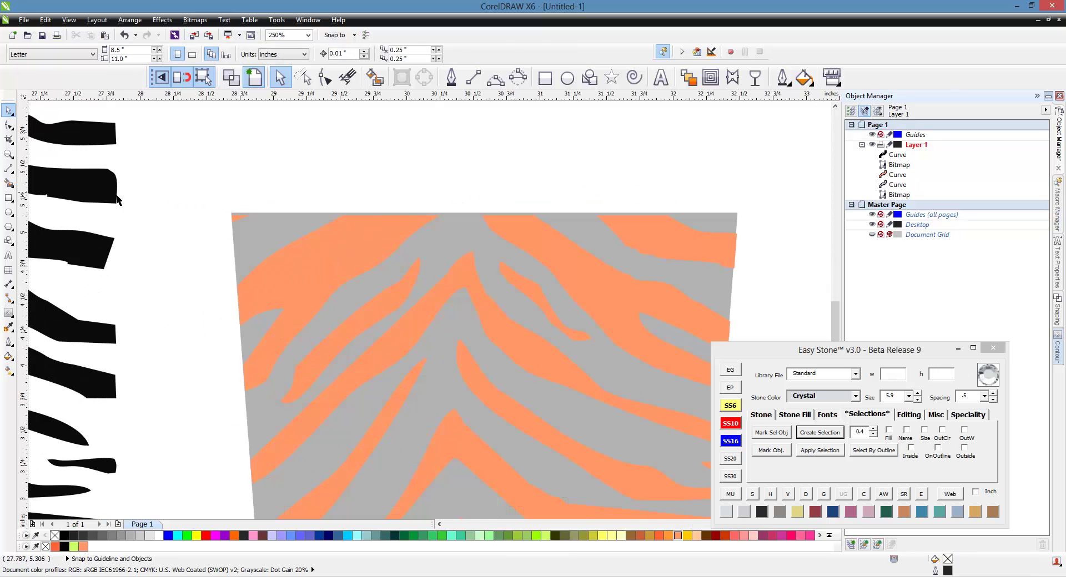
scroll(258, 245, "up", 1)
left_click(263, 215)
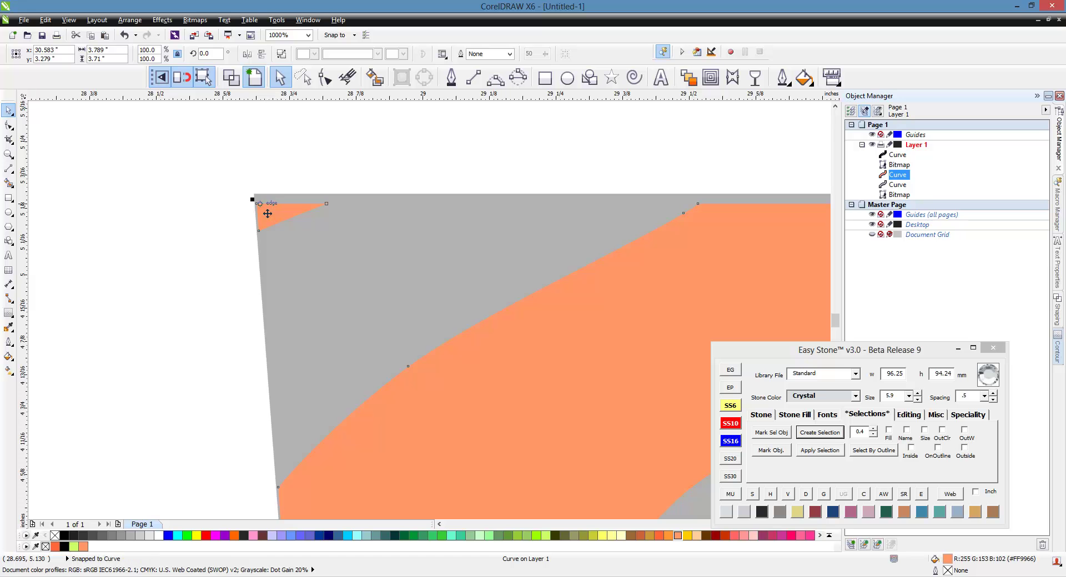
left_click_drag(265, 214, 262, 203)
scroll(201, 190, "down", 3)
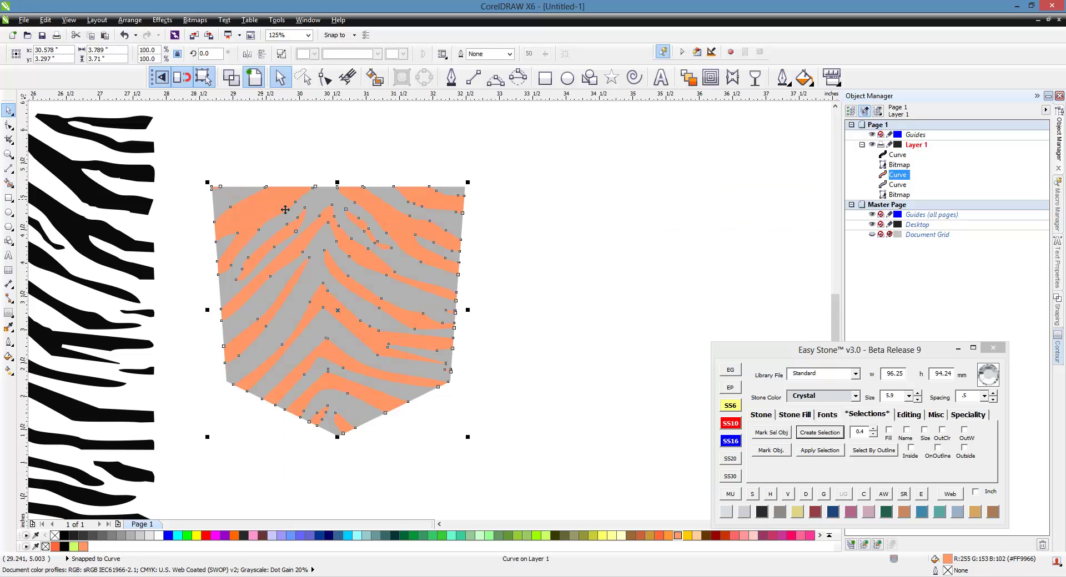
scroll(545, 256, "up", 1)
left_click(512, 198)
scroll(477, 413, "down", 1)
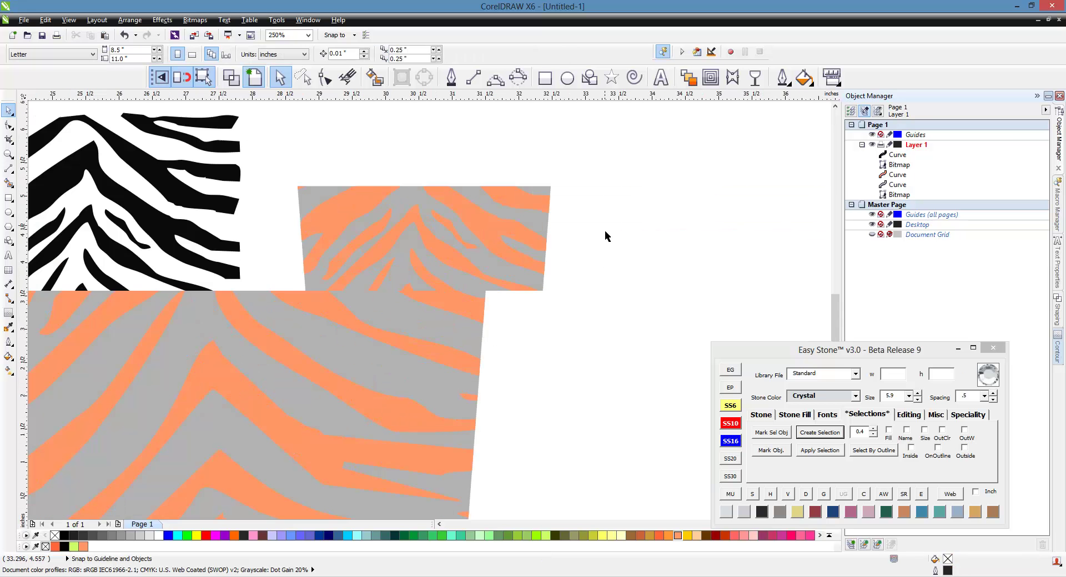
Try moving the orange stripes about 2 inches down from the grey pocket, and undo the move.
scroll(414, 446, "up", 2)
scroll(388, 421, "down", 3)
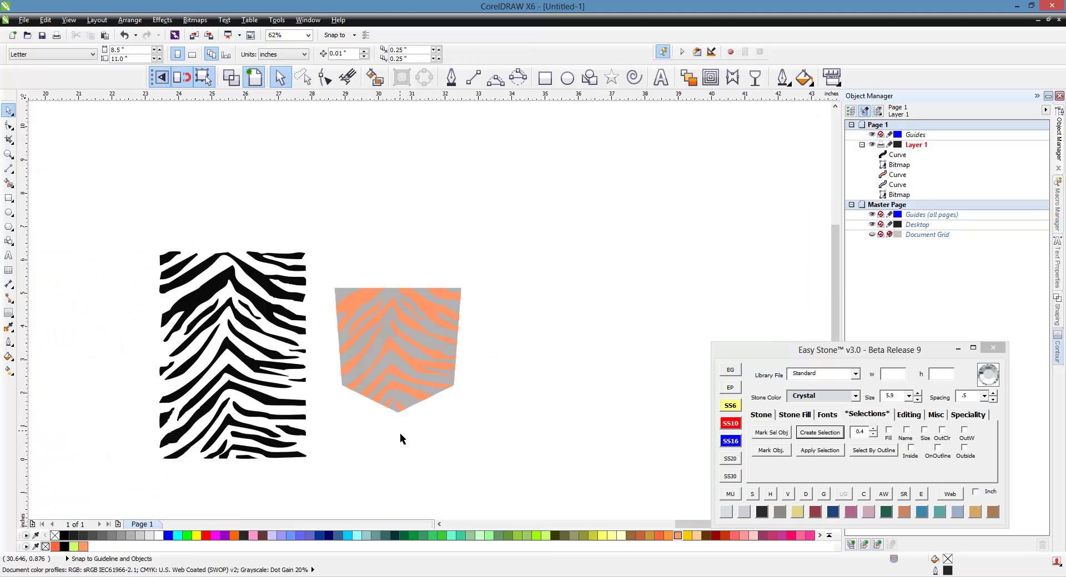
scroll(395, 410, "up", 1)
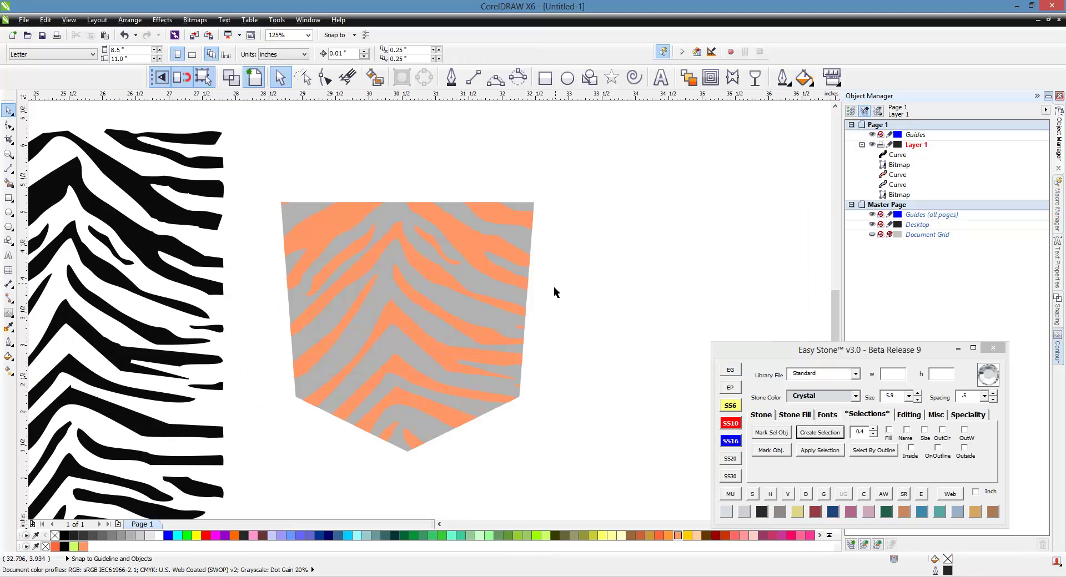
left_click_drag(459, 245, 448, 372)
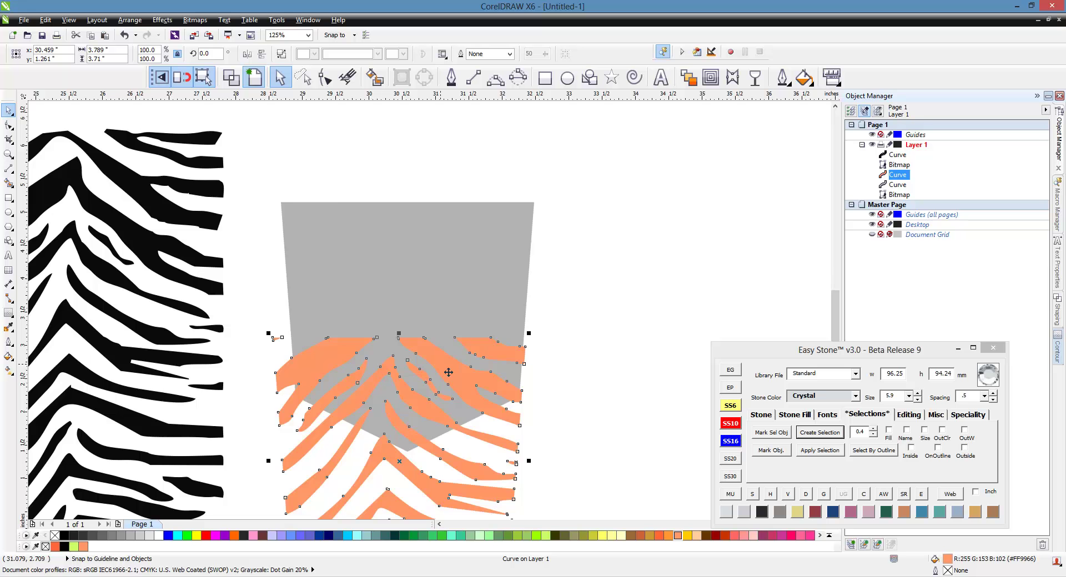
key("ctrl+z")
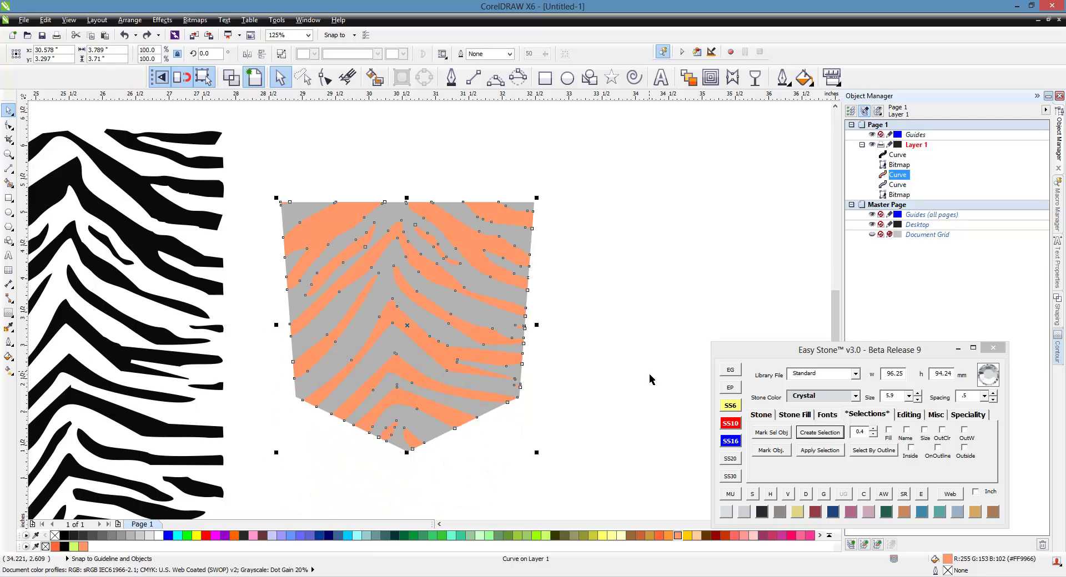
key("Escape")
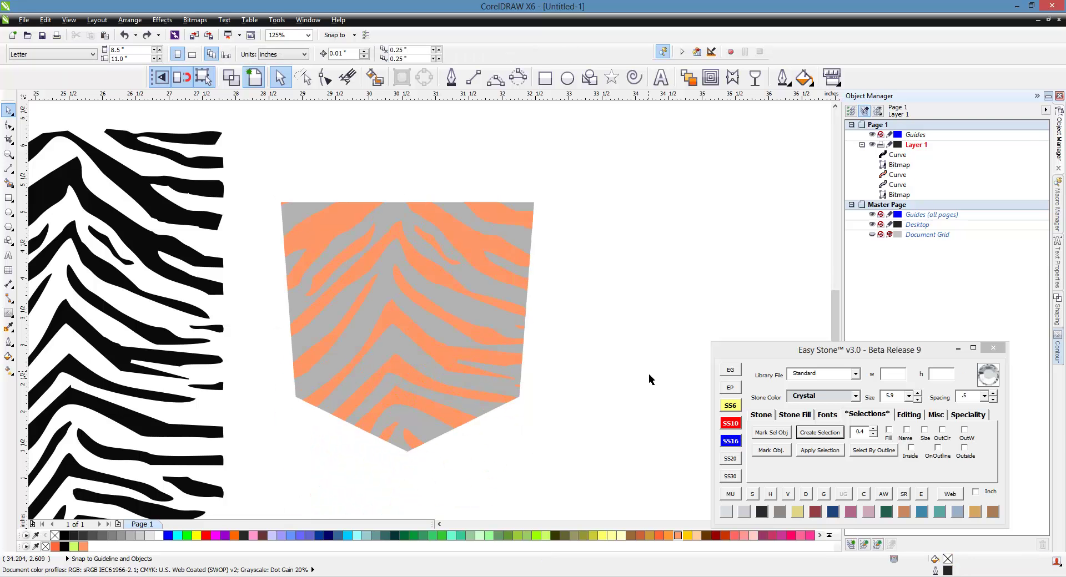
Apply a one-step inside contour with a 1 mm offset to the orange stripes.
left_click(458, 247)
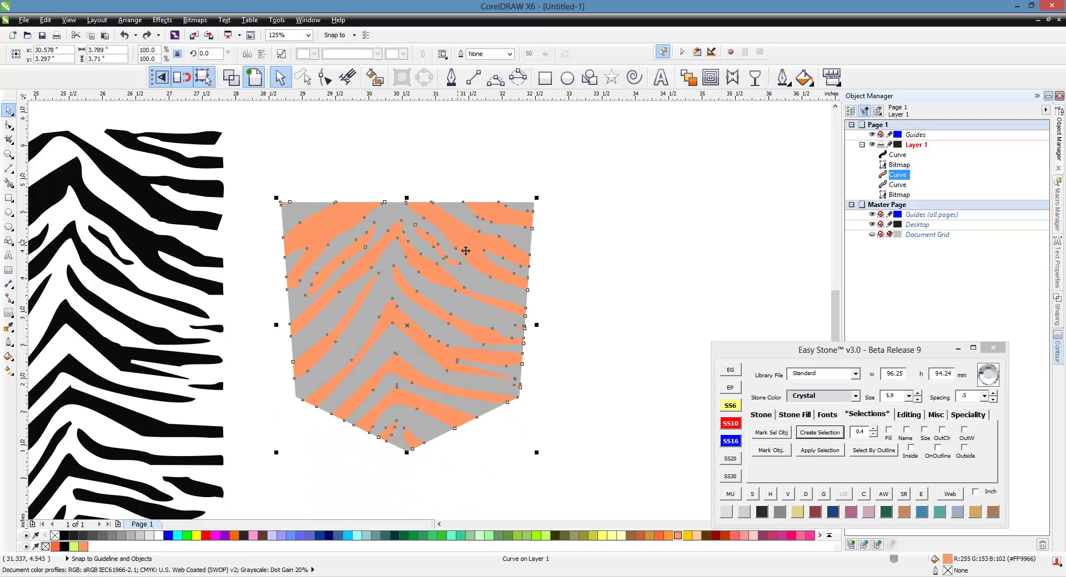
left_click(708, 81)
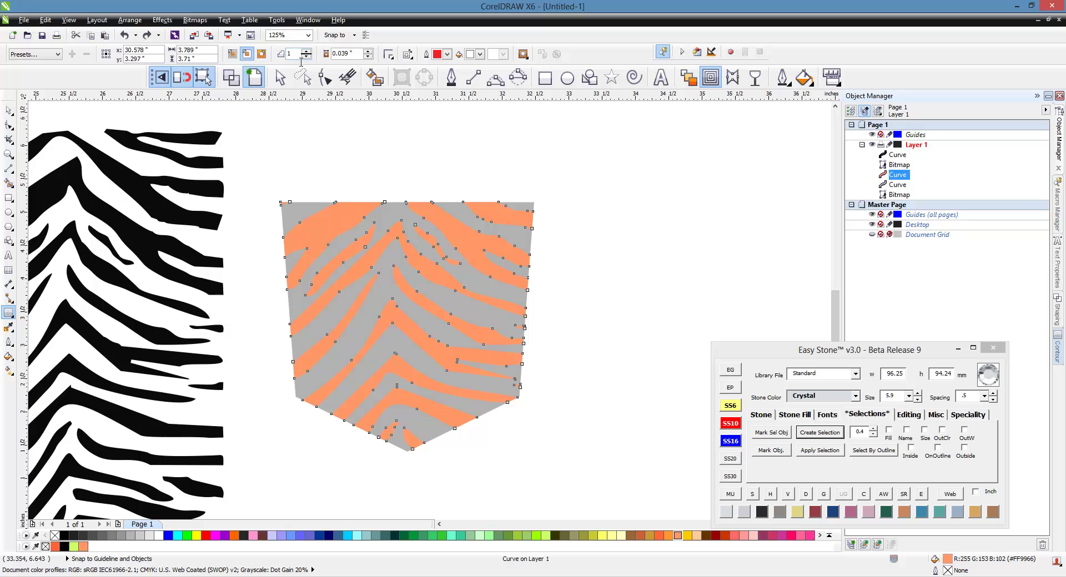
left_click(335, 55)
type("1mm")
key("Return")
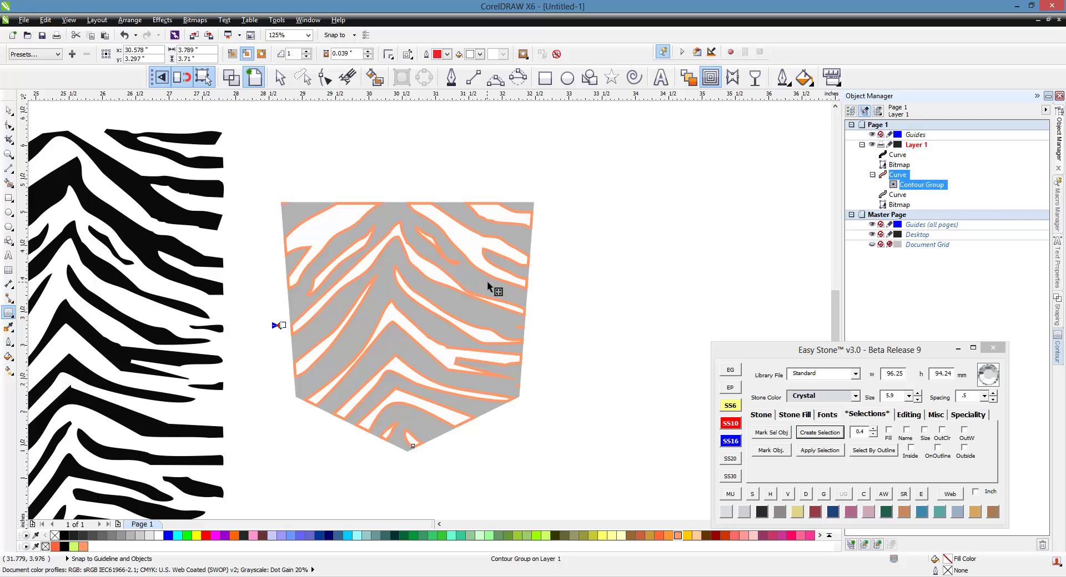
Break the stripes' contour group apart so the inner contour is separate from the orange stripes.
left_click(8, 110)
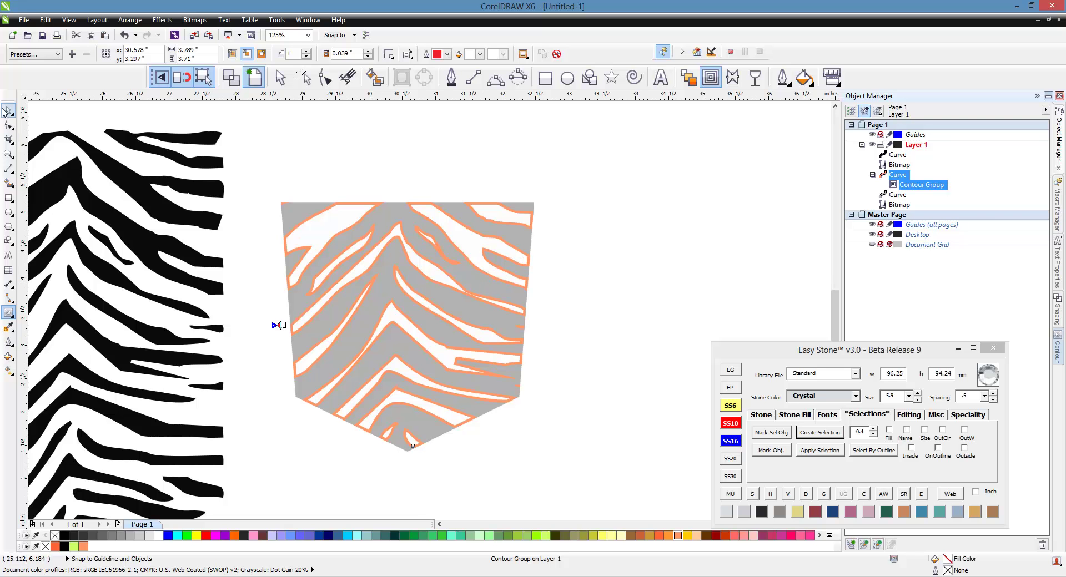
left_click(352, 148)
left_click(444, 233)
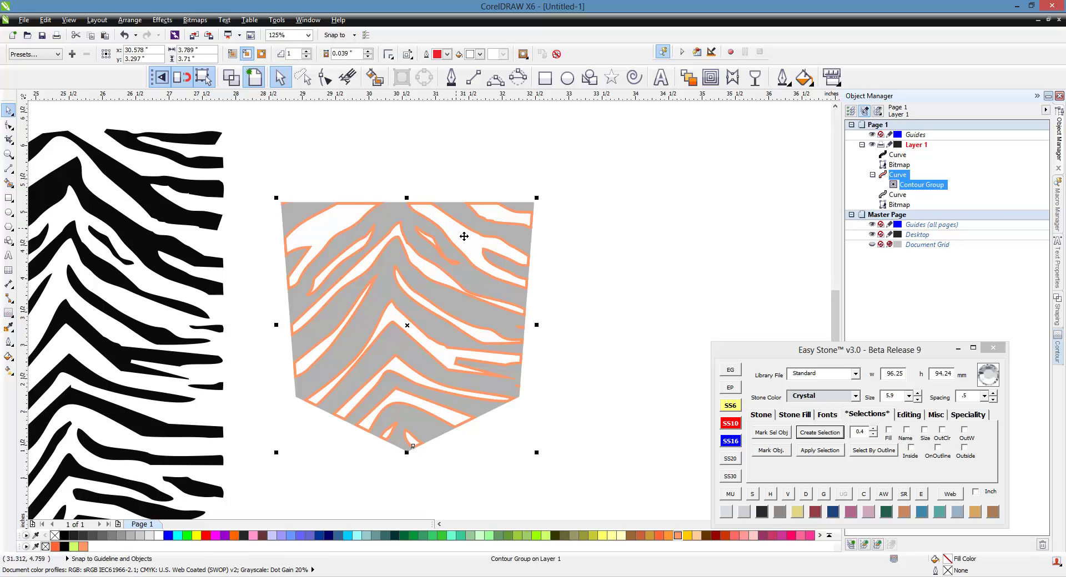
right_click(456, 230)
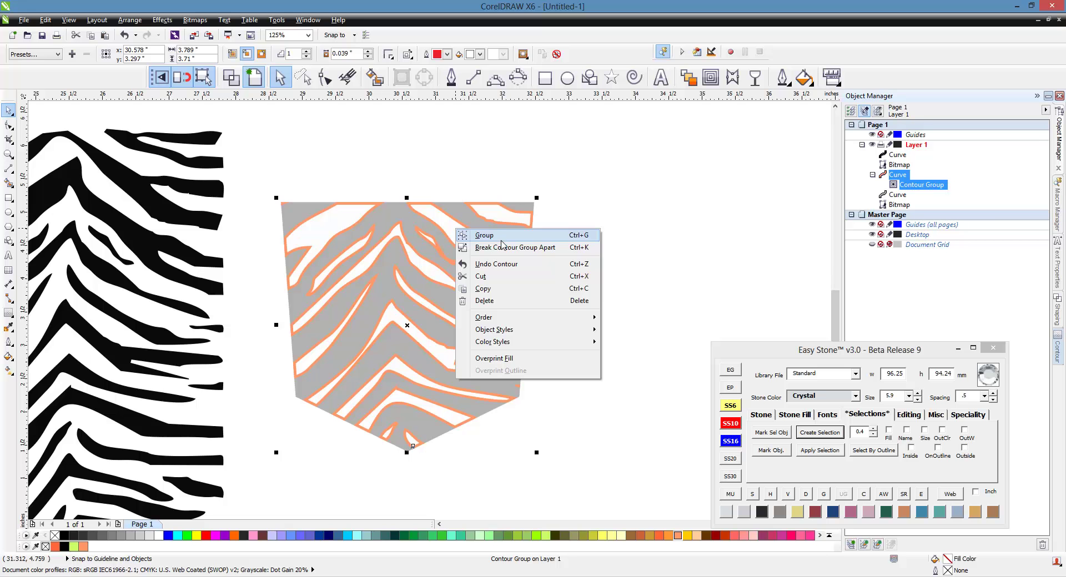
left_click(501, 252)
left_click(625, 252)
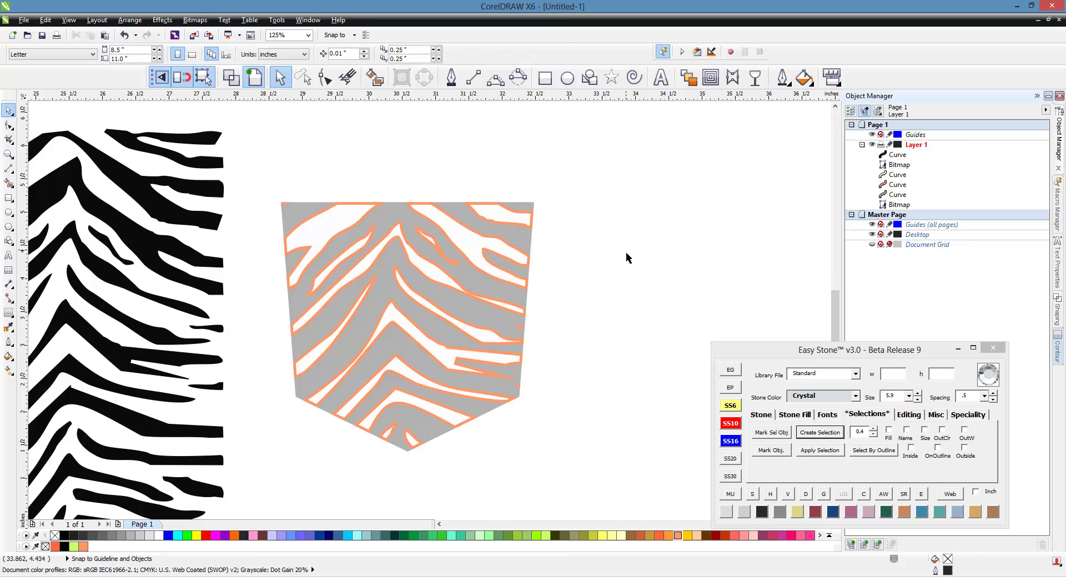
Trim the grey pocket shape with the white inner contour curve.
left_click(473, 254)
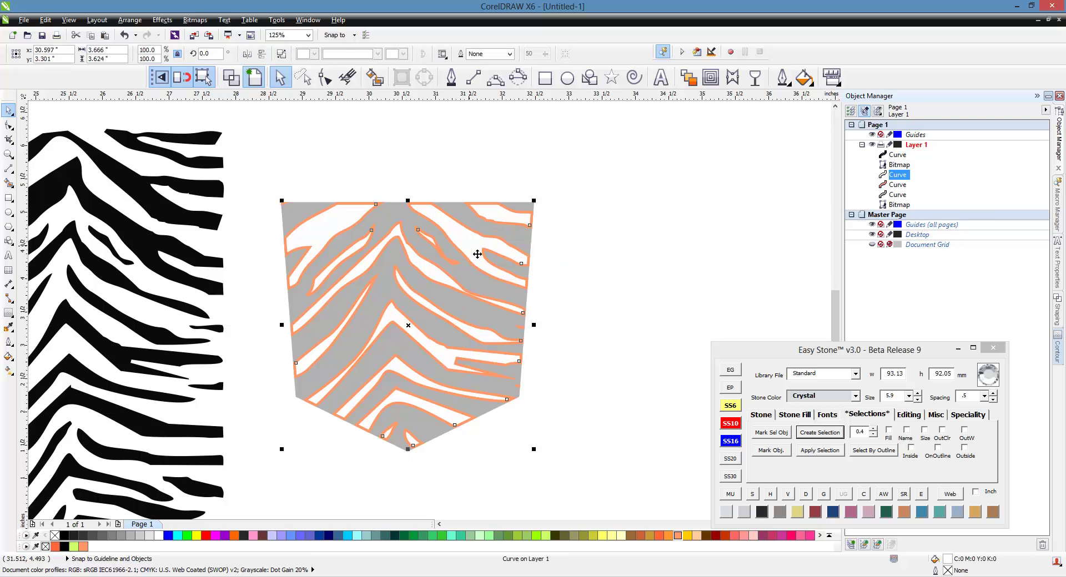
left_click(528, 246, "shift")
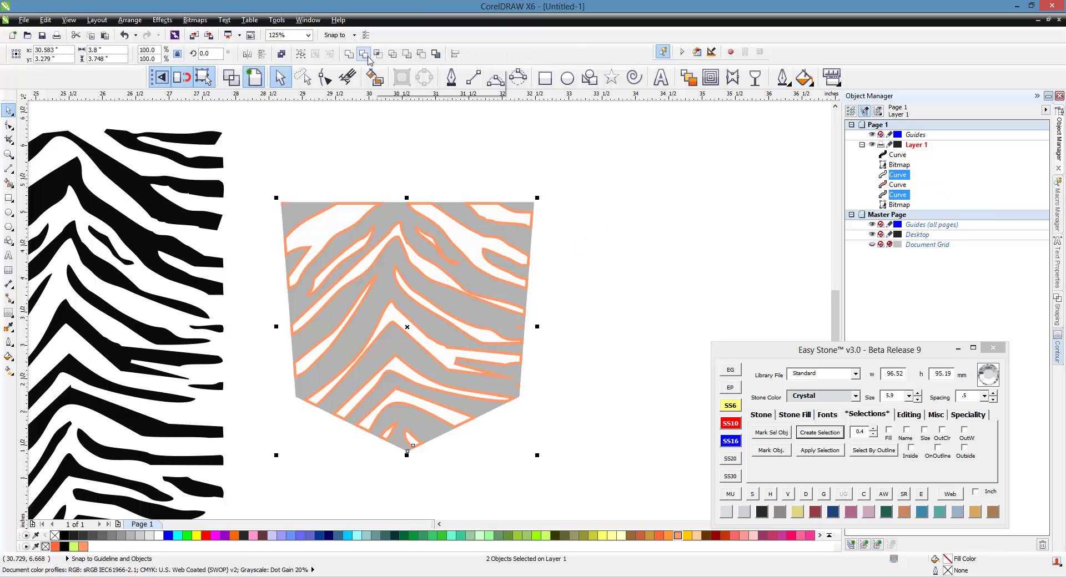
left_click(364, 54)
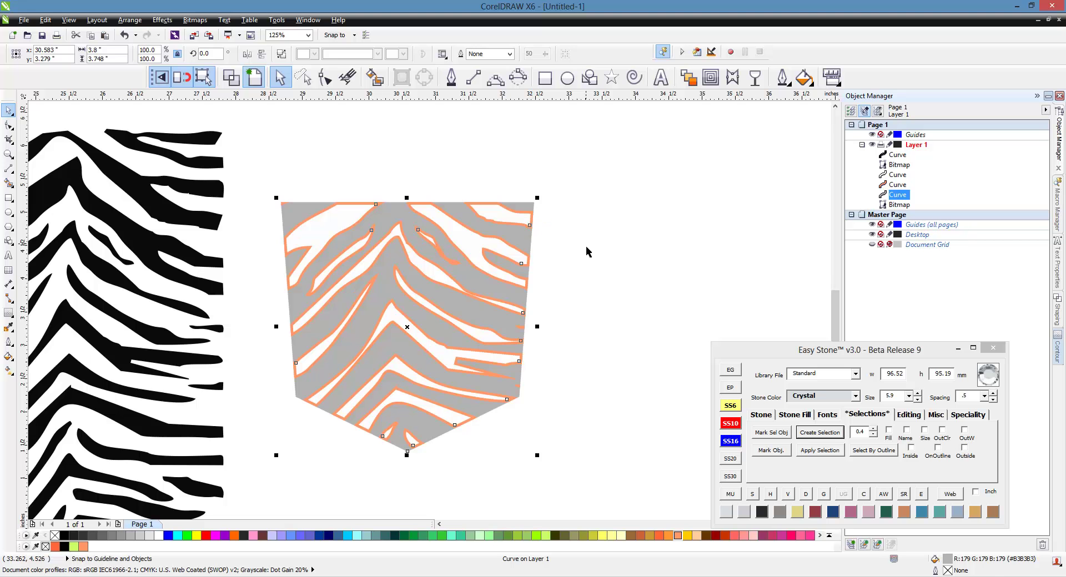
Try moving the trimmed grey pocket about 4 inches right of the orange stripes, and undo the move.
key("F10")
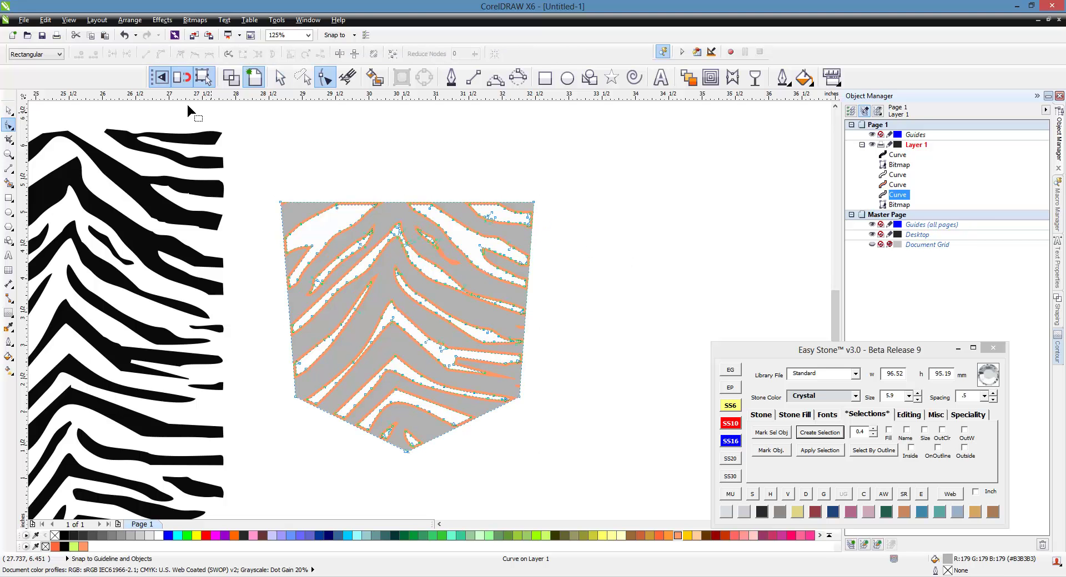
left_click(8, 110)
left_click_drag(528, 234, 799, 233)
key("Escape")
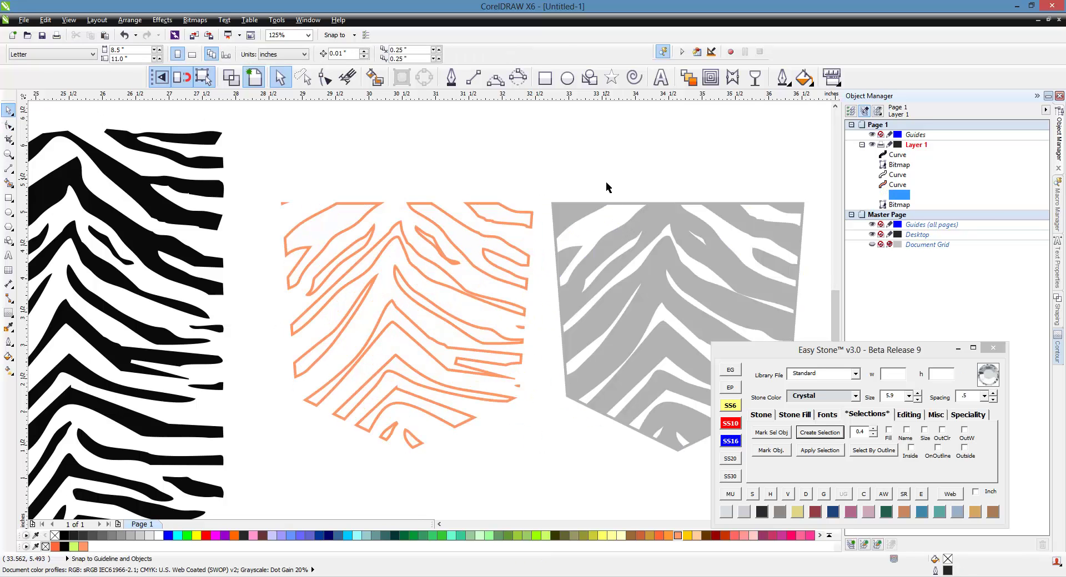
key("ctrl+z")
Delete the white inner contour curve, and examine the trimmed grey pocket's nodes around the stripe cut-outs.
left_click(451, 232)
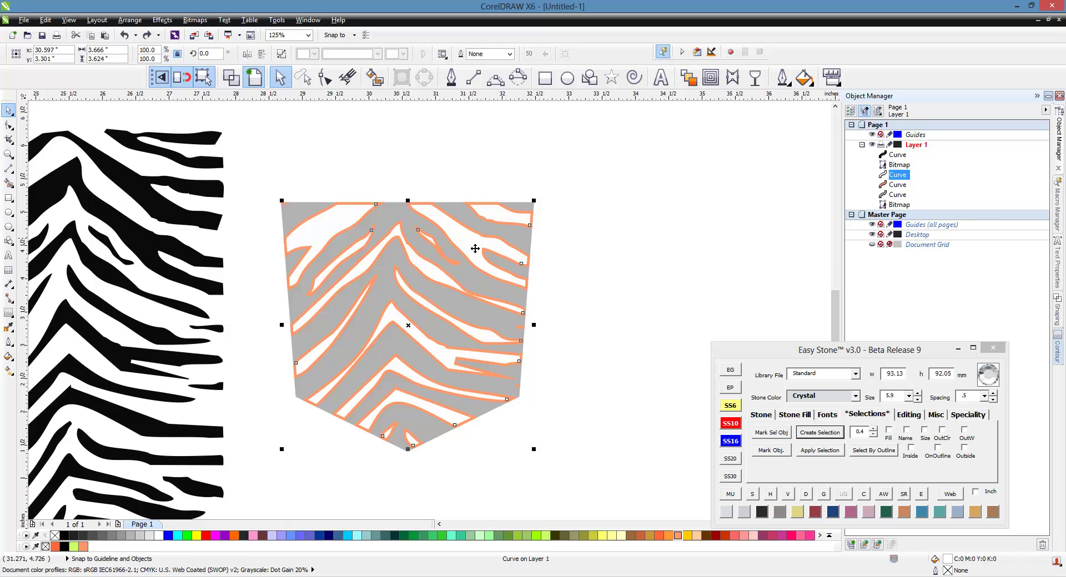
key("Delete")
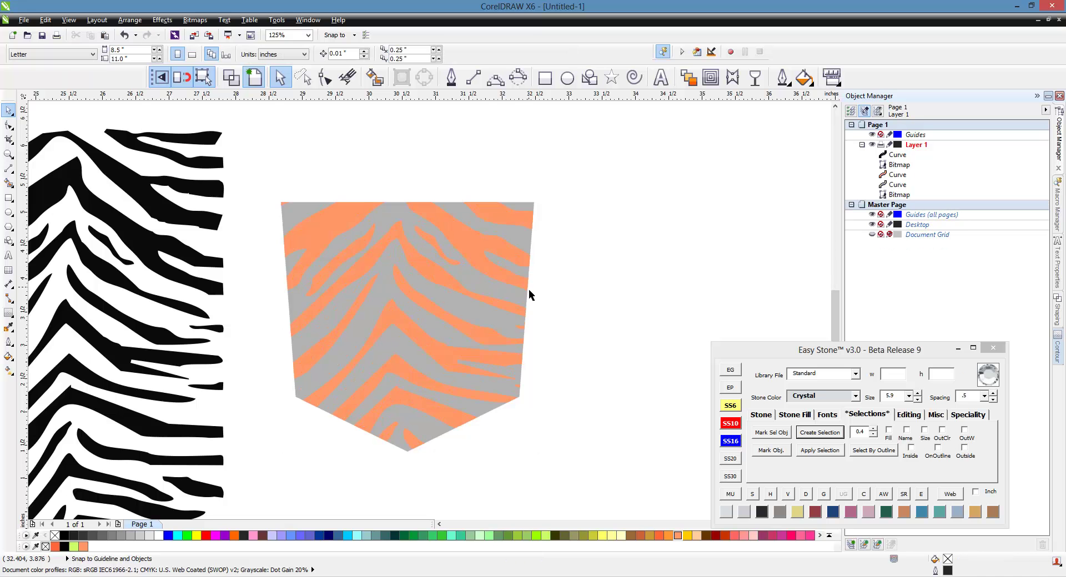
left_click(524, 243)
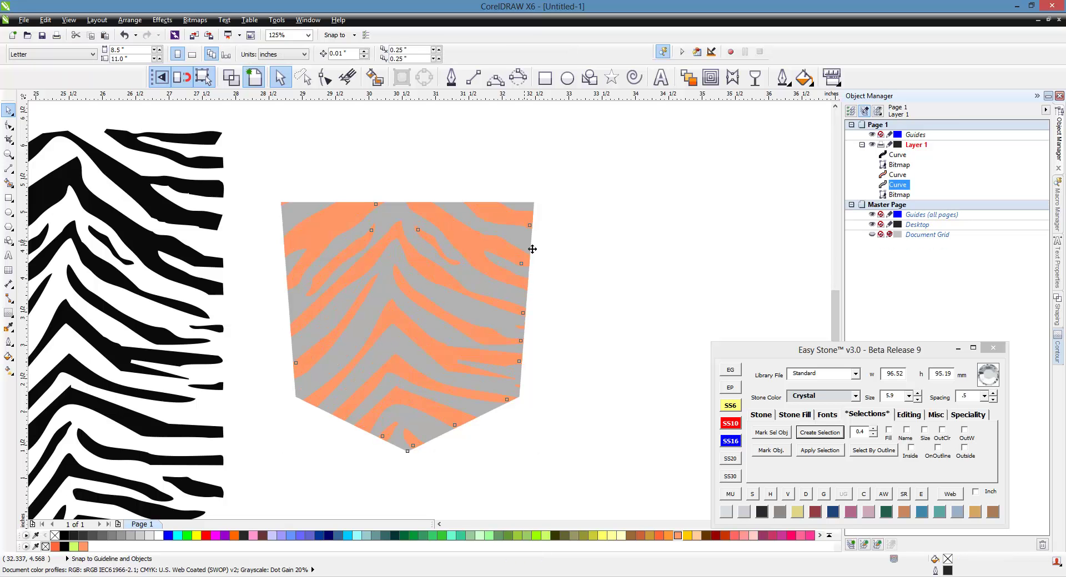
key("F10")
scroll(430, 238, "up", 2)
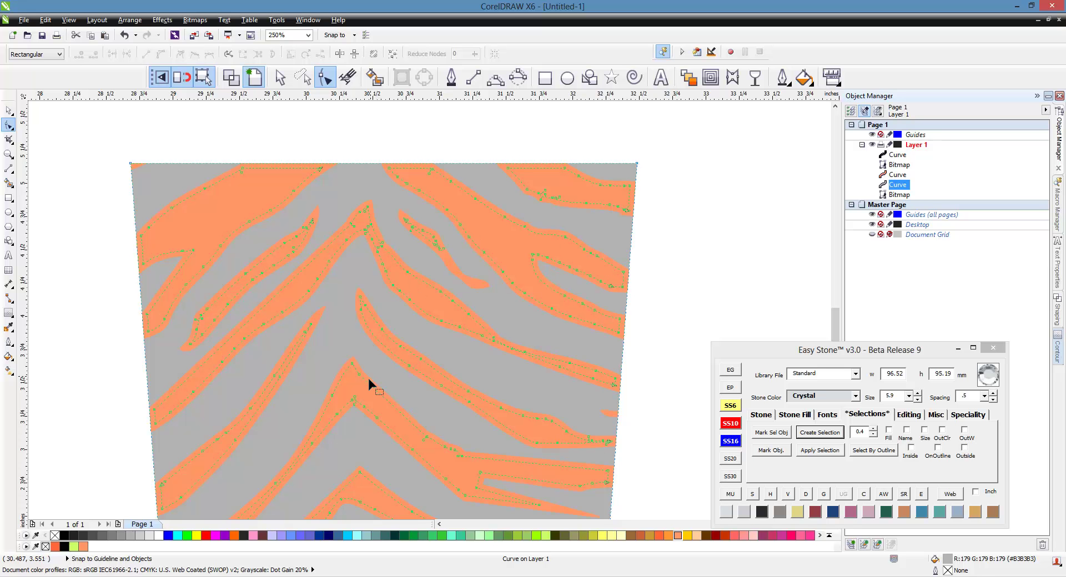
scroll(392, 244, "down", 2)
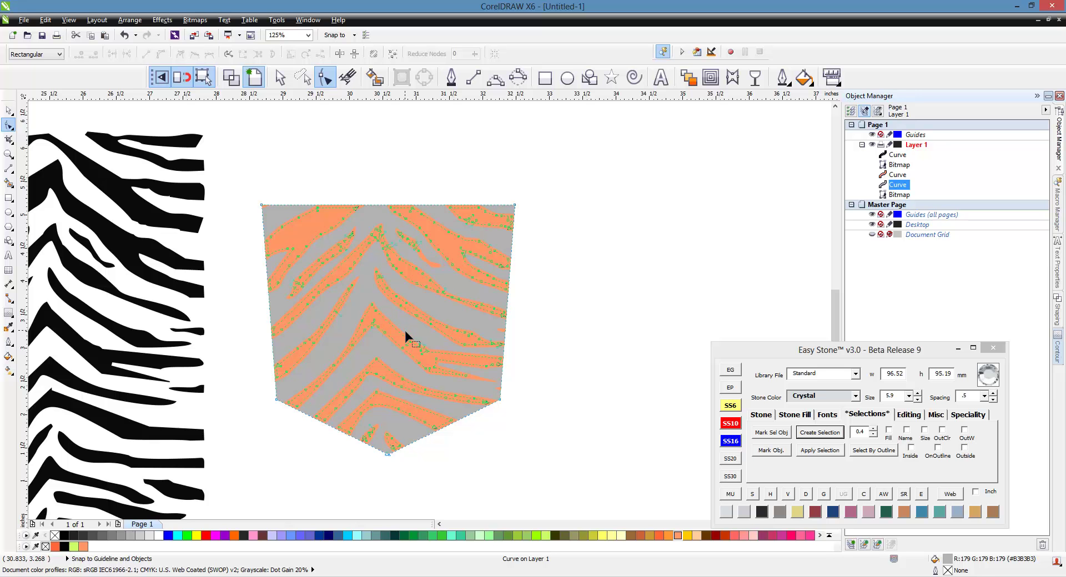
left_click(9, 110)
left_click(265, 199)
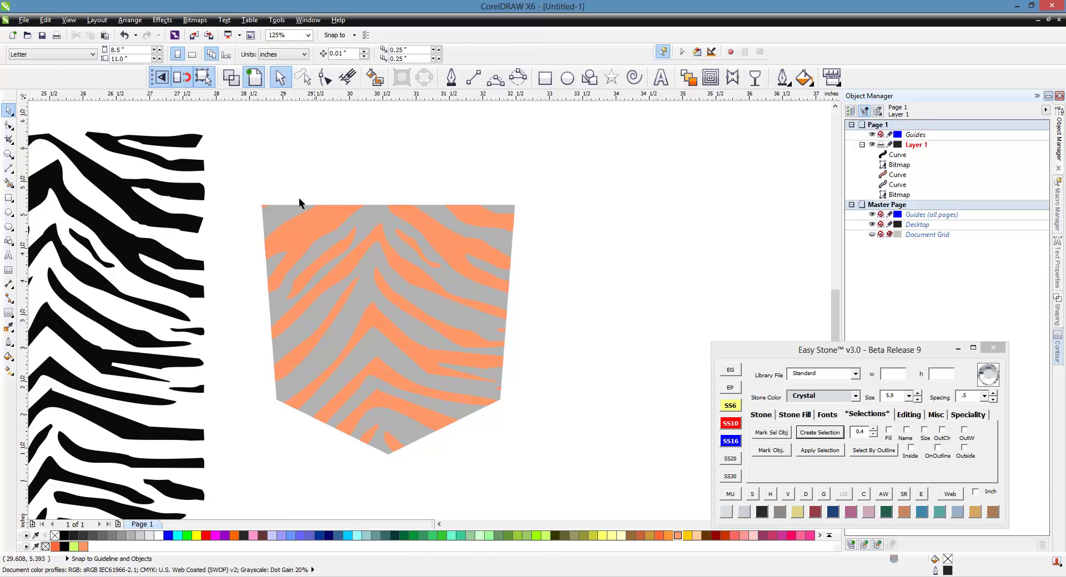
Move the orange stripes and grey pocket together about 4.9 inches right, and add a black weed box behind them.
left_click_drag(225, 181, 591, 462)
scroll(284, 257, "down", 2)
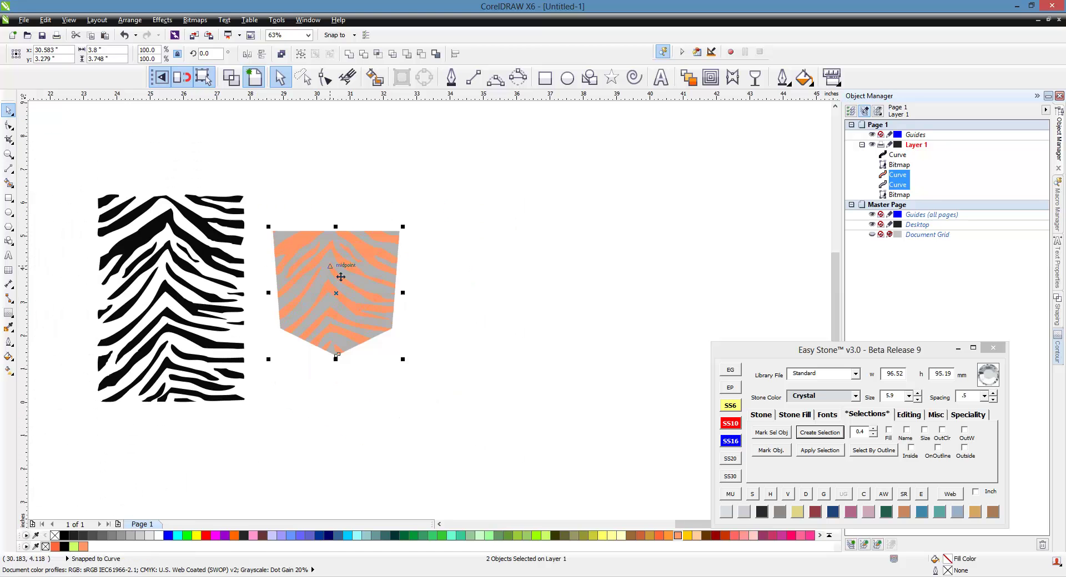
left_click_drag(342, 277, 505, 278)
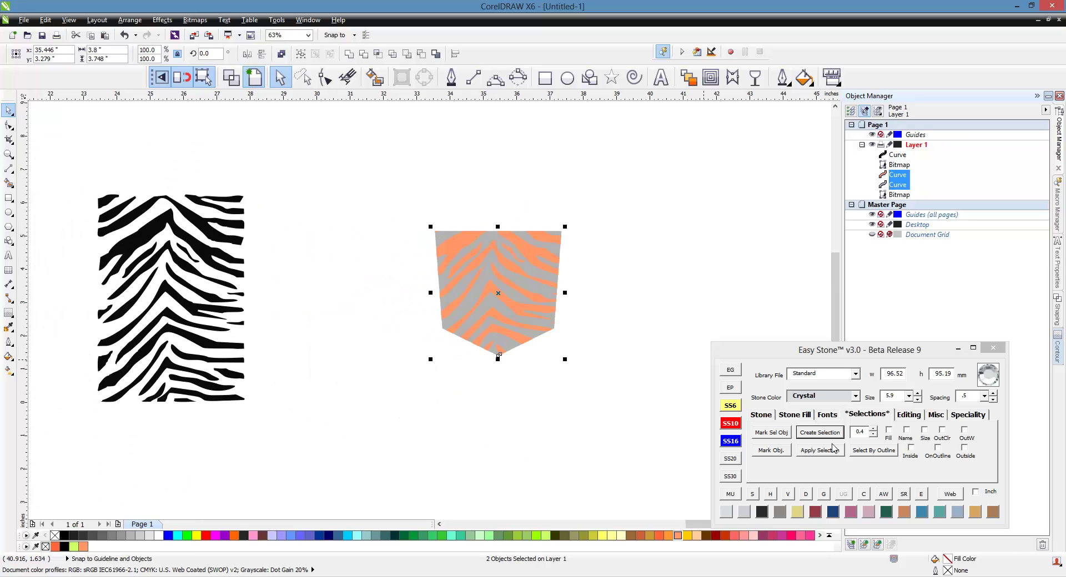
left_click(883, 494)
key("shift+F2")
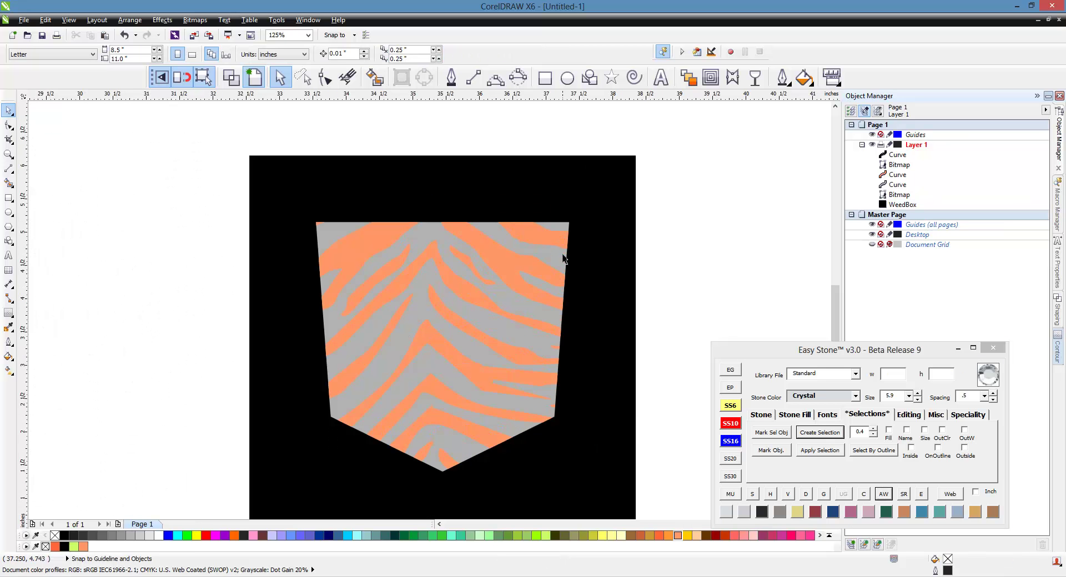
Apply Silver glitter fill to the grey pocket shape and Pink glitter fill to the orange stripes.
left_click(562, 262)
left_click(968, 415)
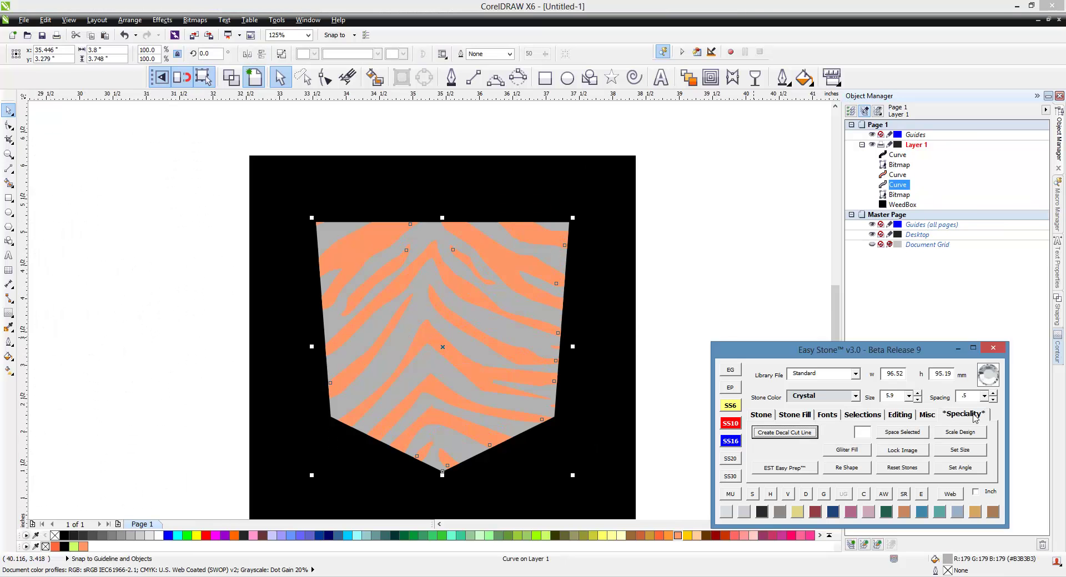
left_click(847, 450)
left_click(910, 332)
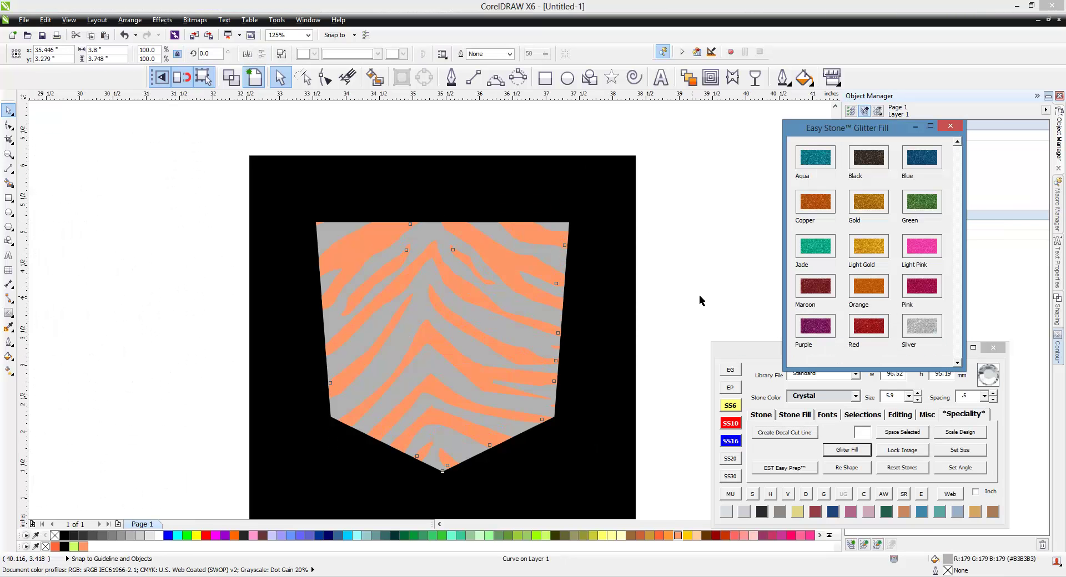
left_click(913, 288)
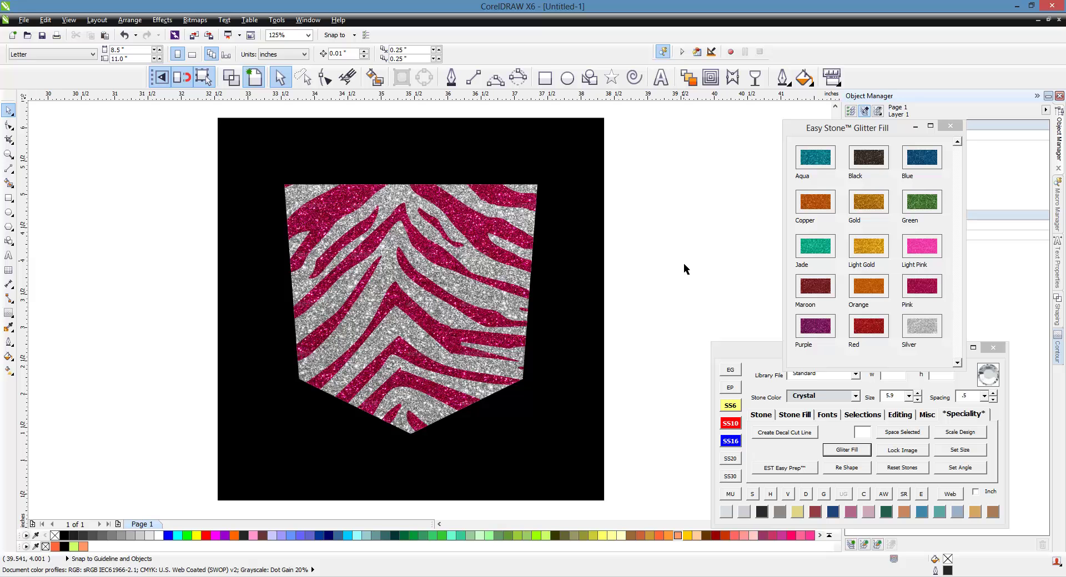
Add the artistic text letter B in the empty area beside the pocket.
scroll(272, 132, "down", 1)
scroll(339, 161, "up", 1)
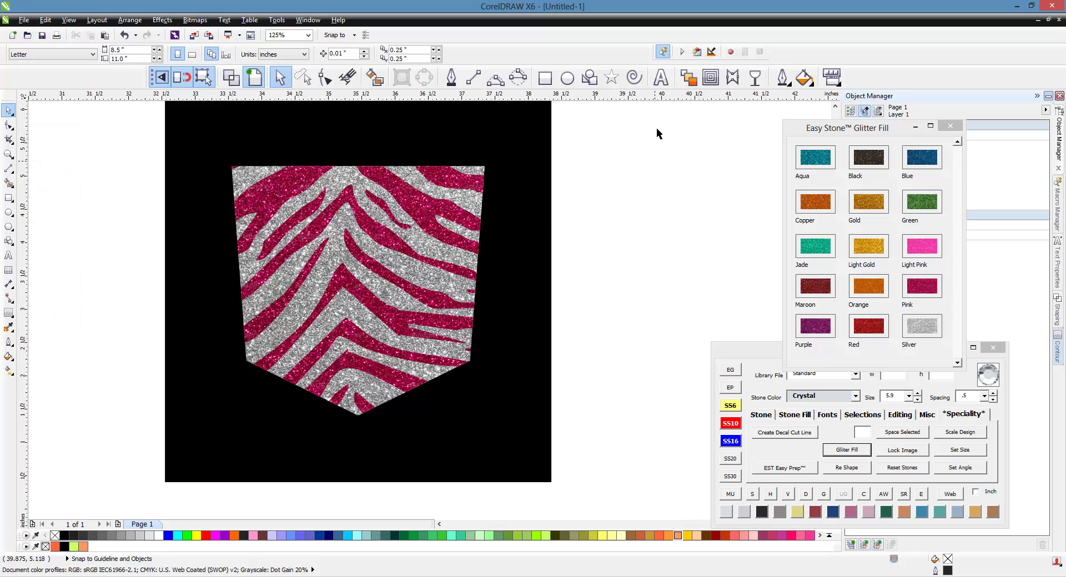
left_click(661, 77)
left_click(644, 244)
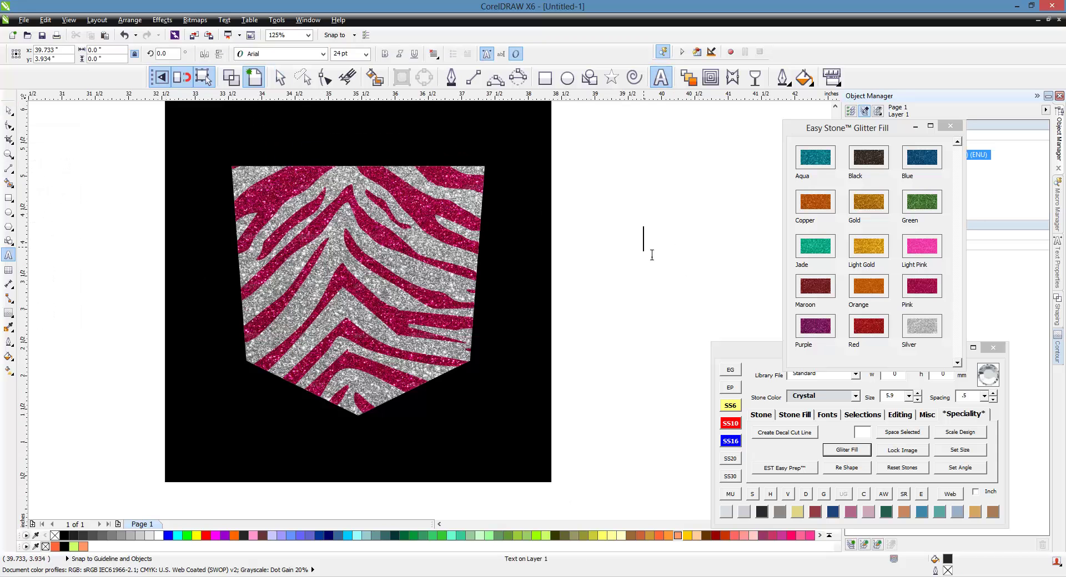
type("B")
left_click(8, 111)
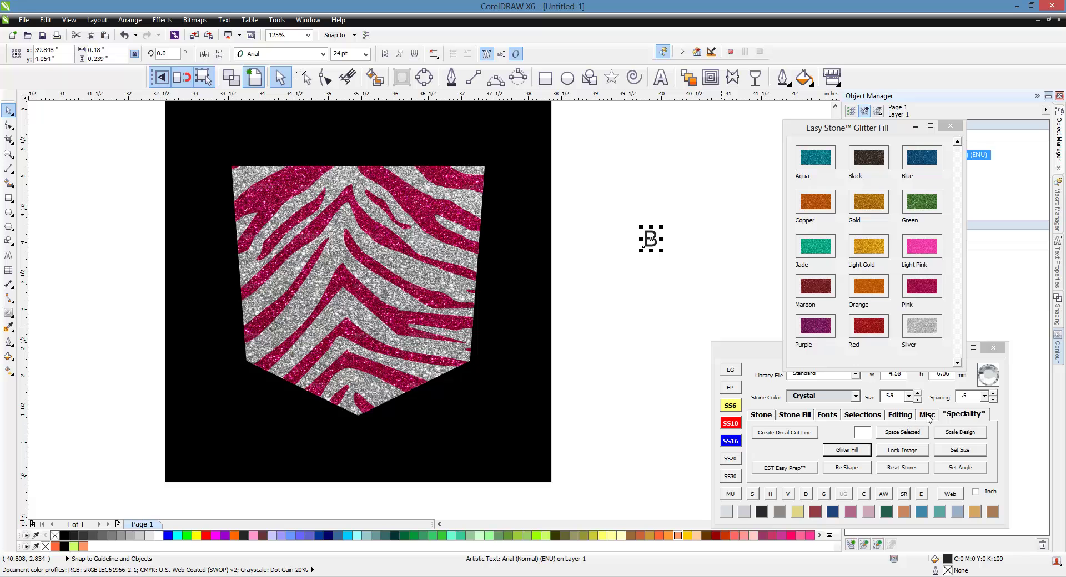
Search the Easy Stone Font Manager for "mono" and set the letter B in Monogram kk sc.
left_click(829, 417)
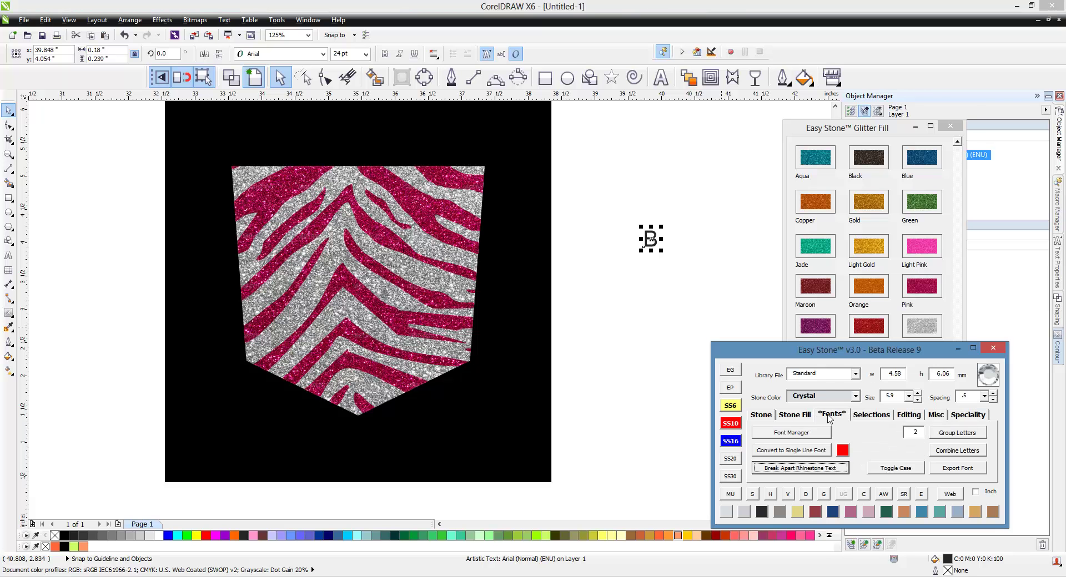
left_click(788, 432)
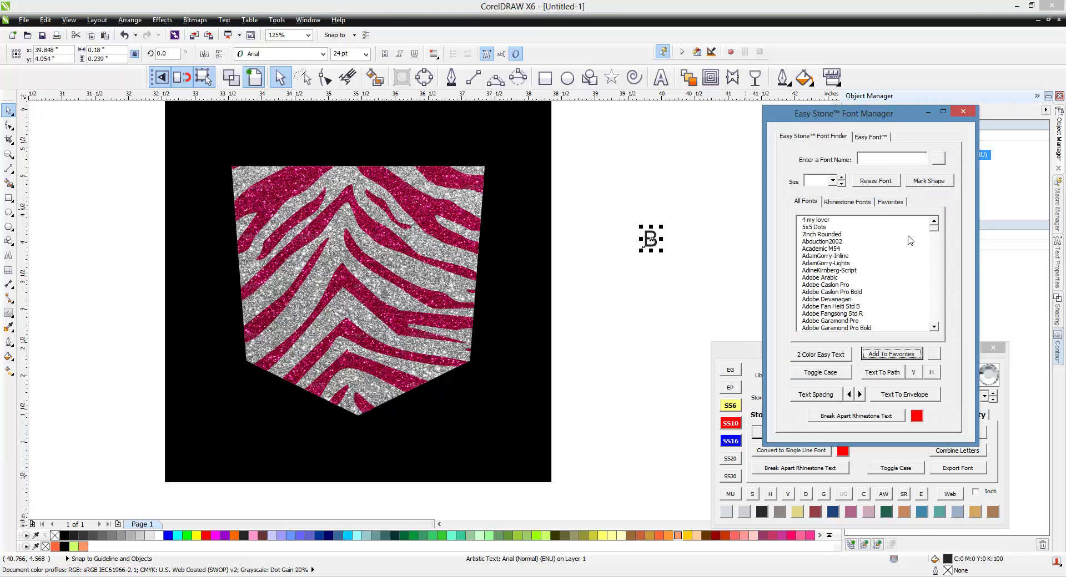
type("mono")
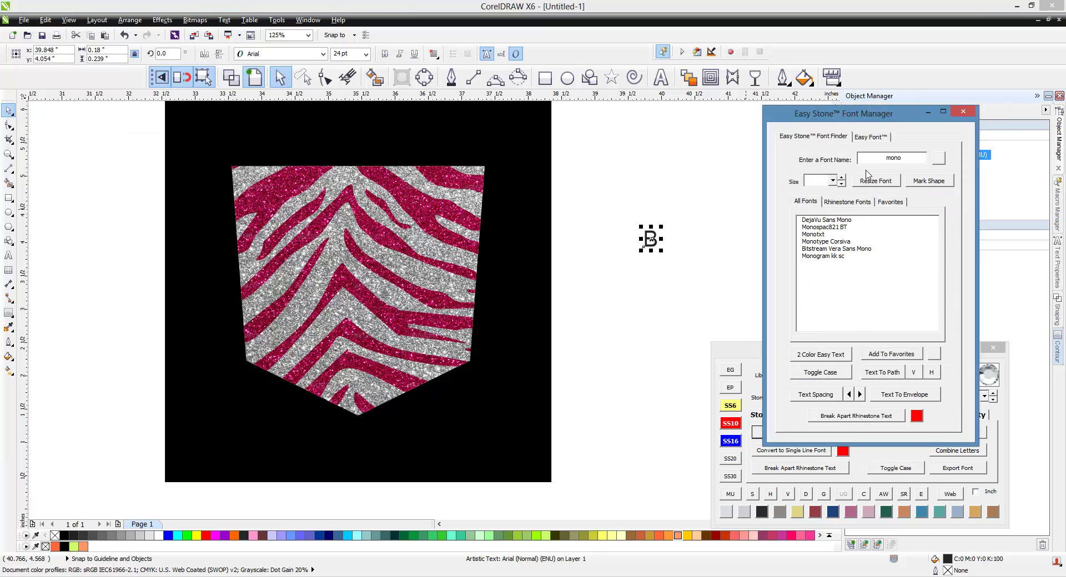
left_click(831, 256)
left_click(654, 247)
scroll(653, 246, "up", 4)
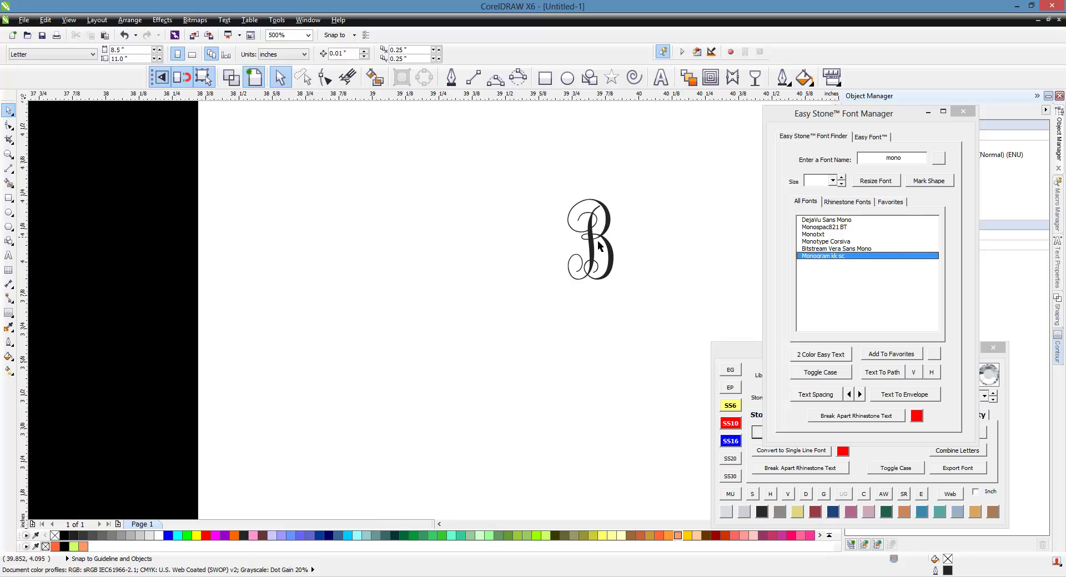
Shrink the B to about 17 pt, and place a larger copy of about 26.7 pt to its right.
left_click(597, 241)
left_click_drag(588, 197, 588, 220)
left_click_drag(602, 259, 712, 196)
right_click(662, 259)
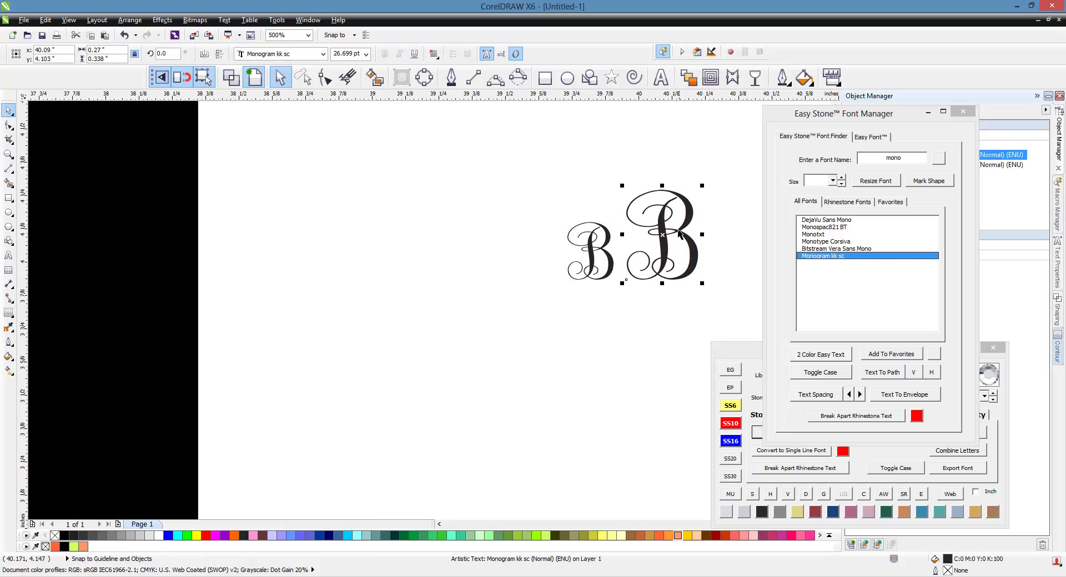
left_click_drag(679, 240, 666, 252)
Replace the letter in the larger copy with K, and move the K and B together so they overlap.
key("F8")
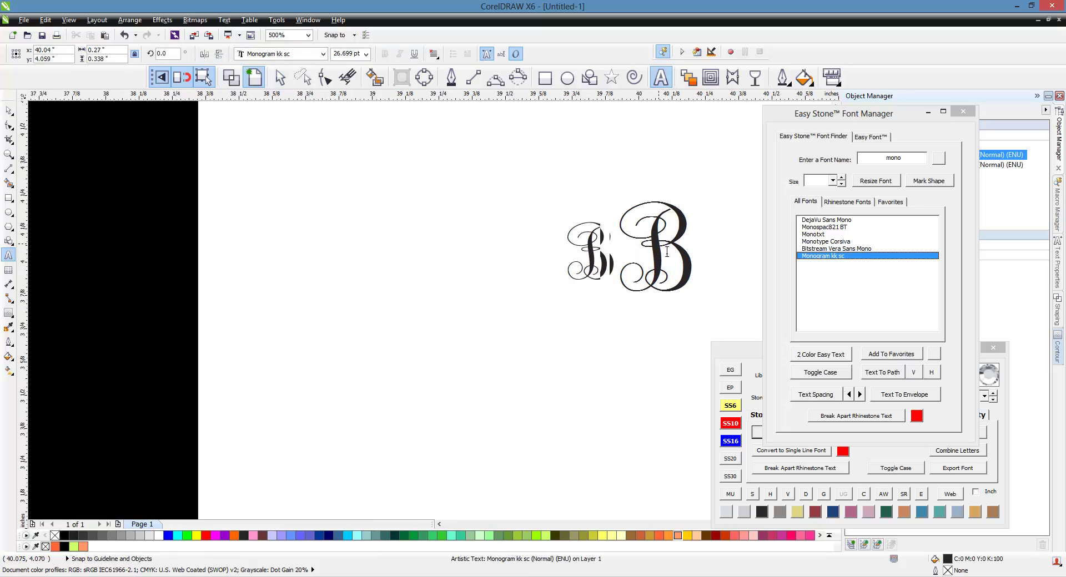
key("ctrl+a")
type("K")
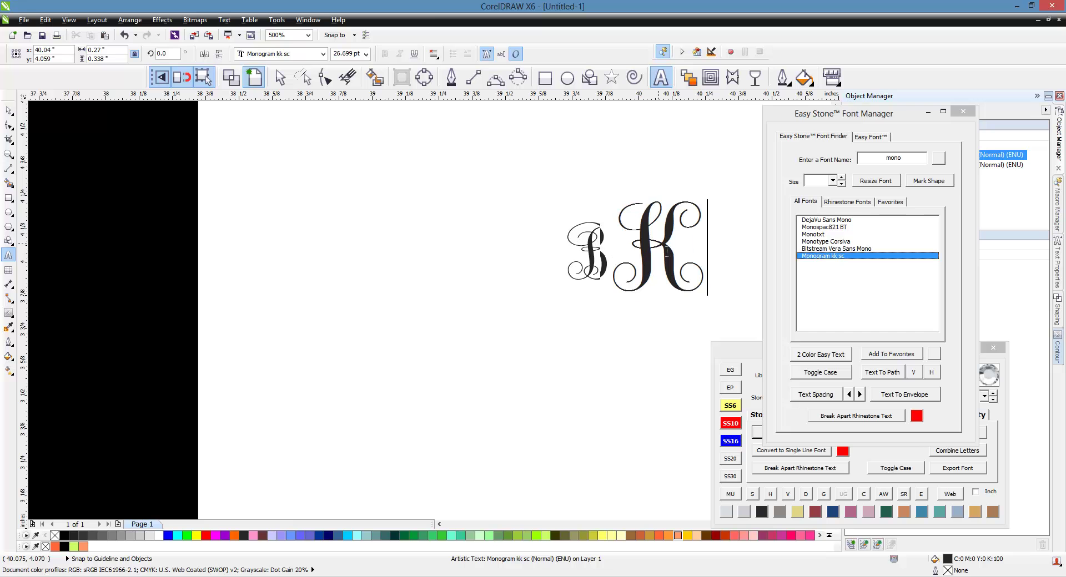
mouse_move(26, 109)
left_click(334, 208)
left_click(8, 110)
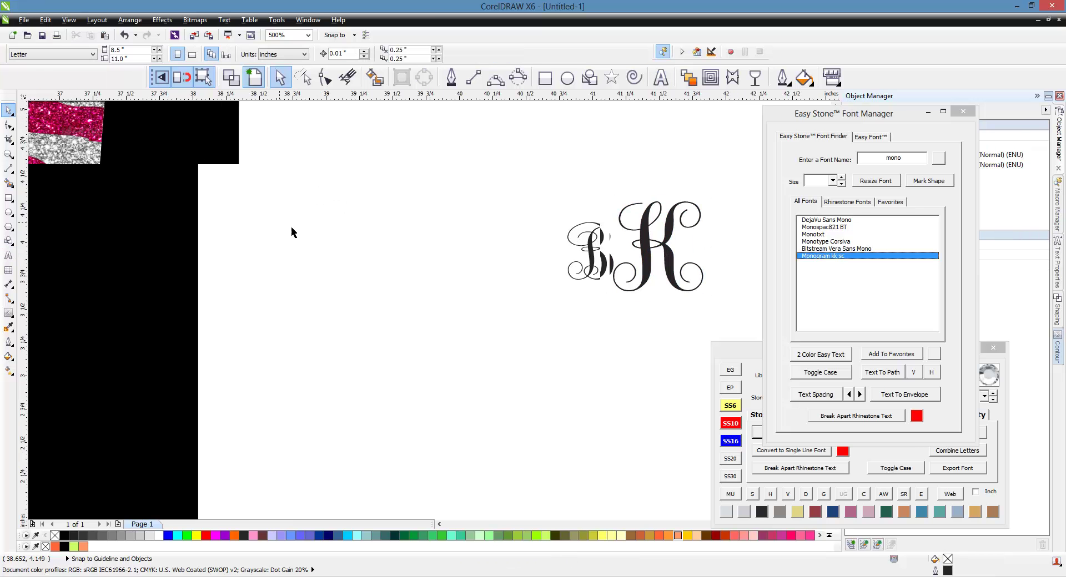
scroll(506, 251, "up", 2)
left_click_drag(465, 276, 438, 276)
left_click(375, 378)
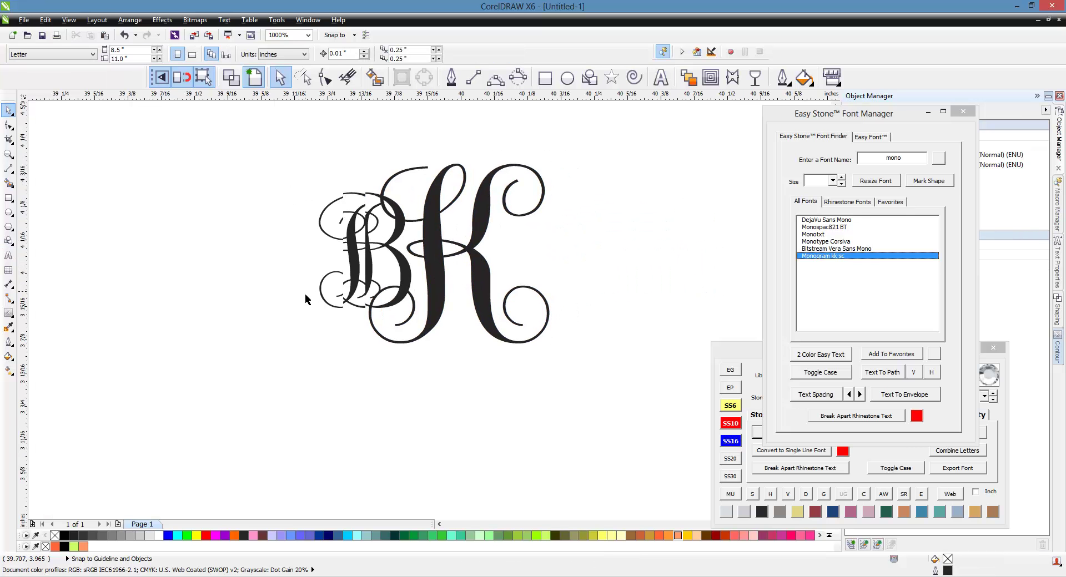
Place a copy of the small B over the K's right side and replace its letter with T.
left_click(420, 284)
type("B")
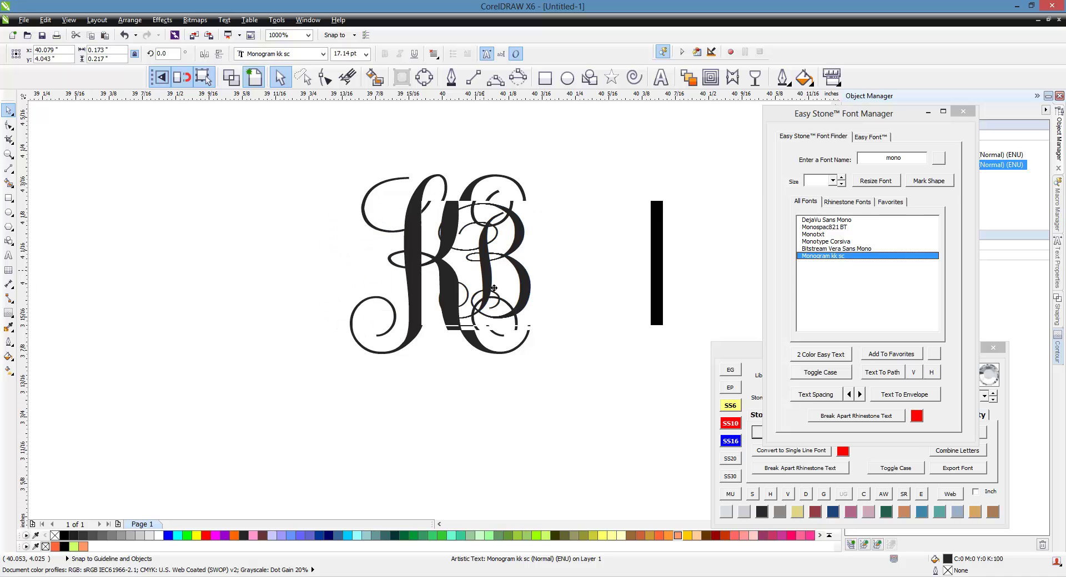
double_click(528, 269)
key("BackSpace")
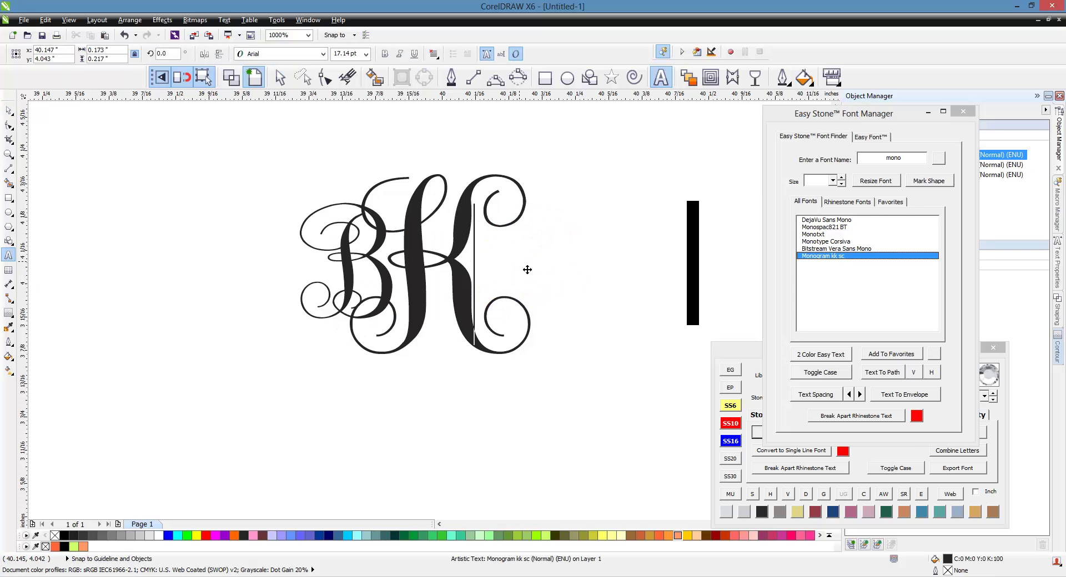
type("T")
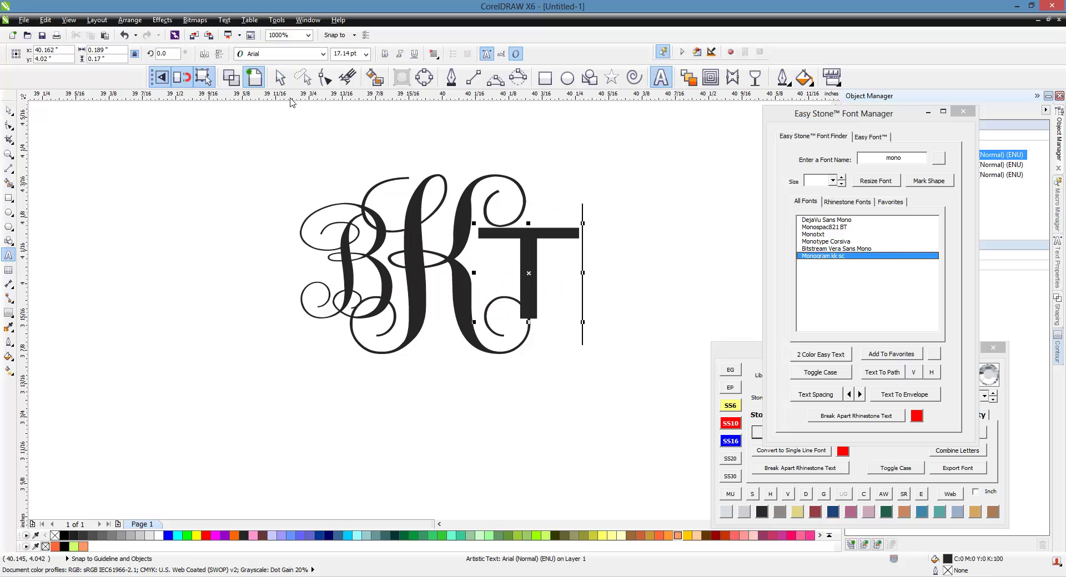
Set the T in Monogram kk sc, and shift the B and K slightly left to refine the letter spacing.
left_click(12, 111)
left_click(815, 249)
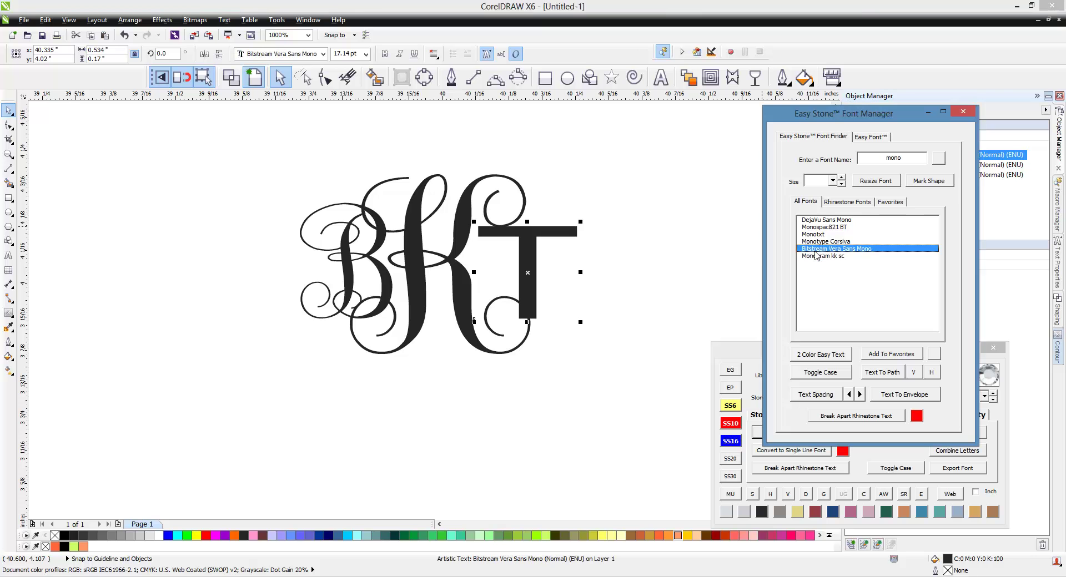
left_click(821, 257)
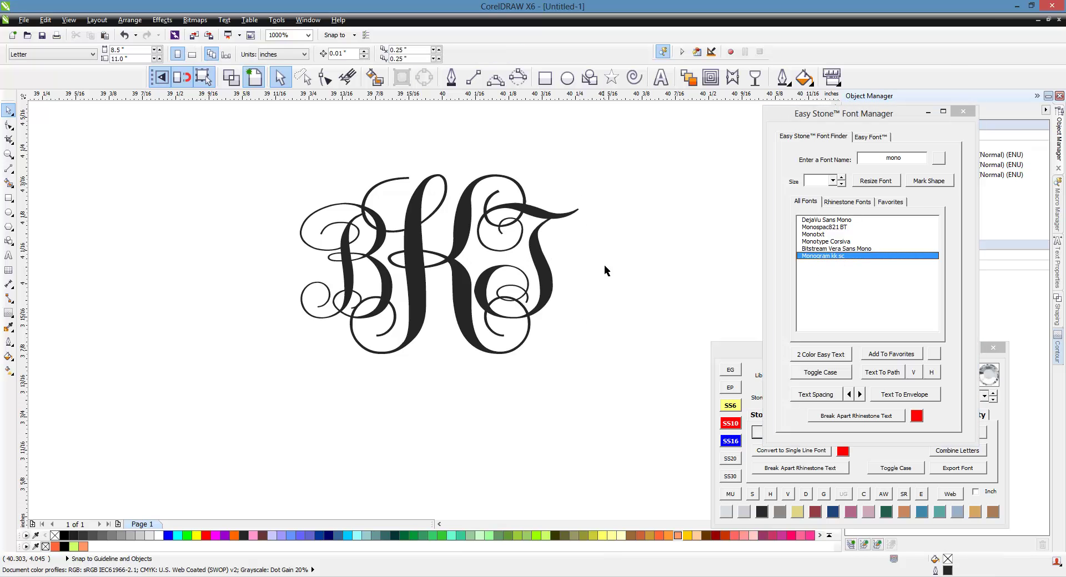
scroll(551, 282, "up", 1)
scroll(532, 283, "down", 1)
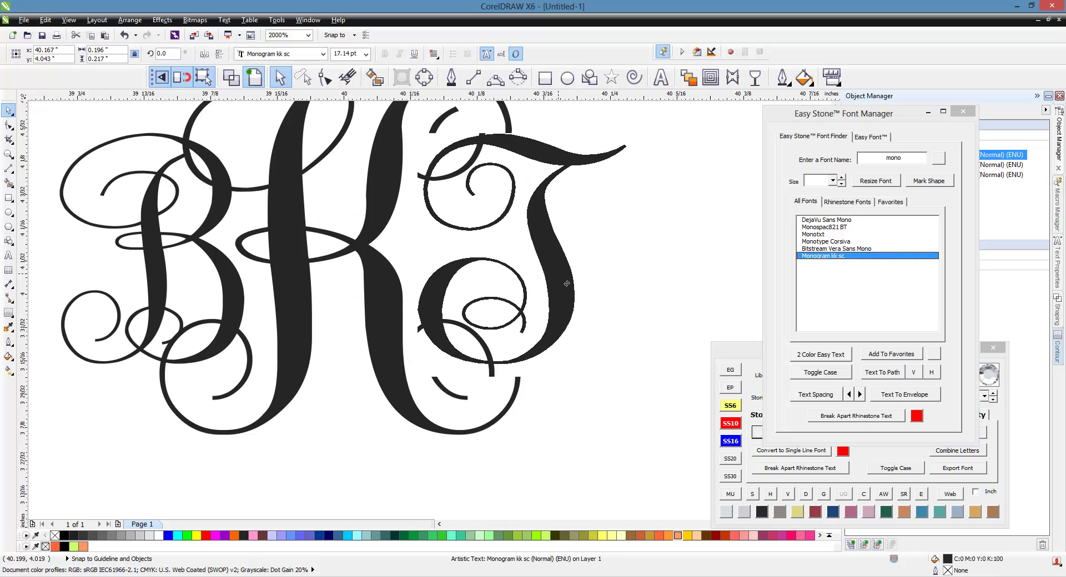
left_click(581, 368)
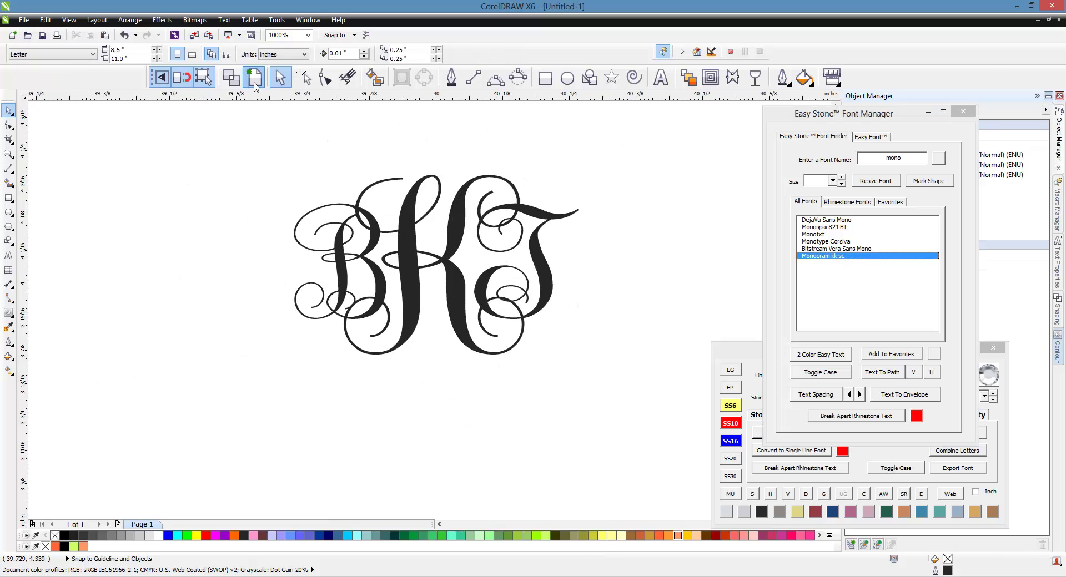
Convert the three monogram letters to curves and weld them into one shape, checking the outlines in wireframe view.
left_click(231, 77)
scroll(486, 220, "up", 1)
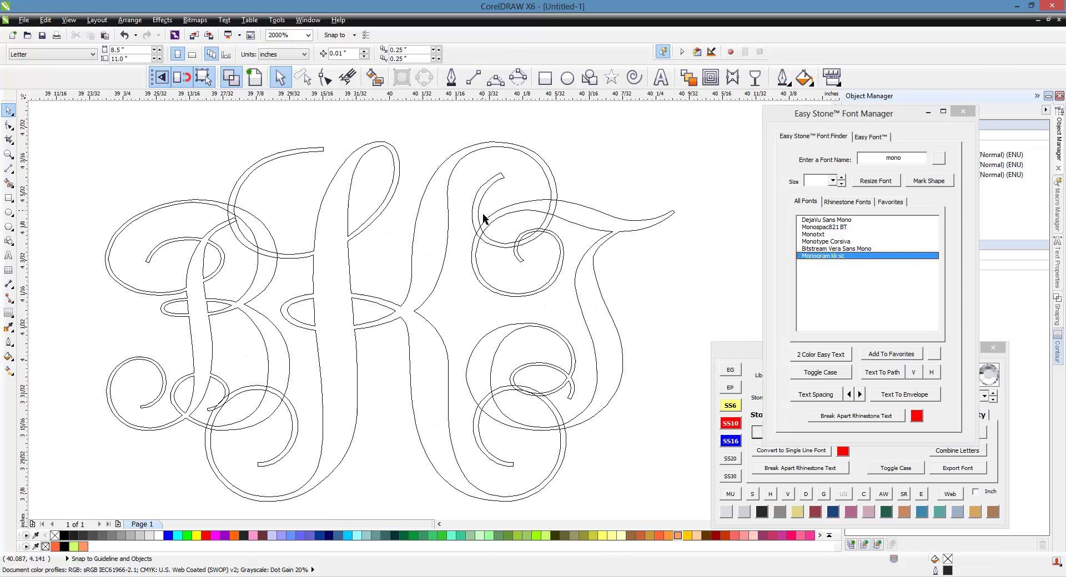
scroll(439, 253, "down", 1)
left_click_drag(632, 159, 223, 418)
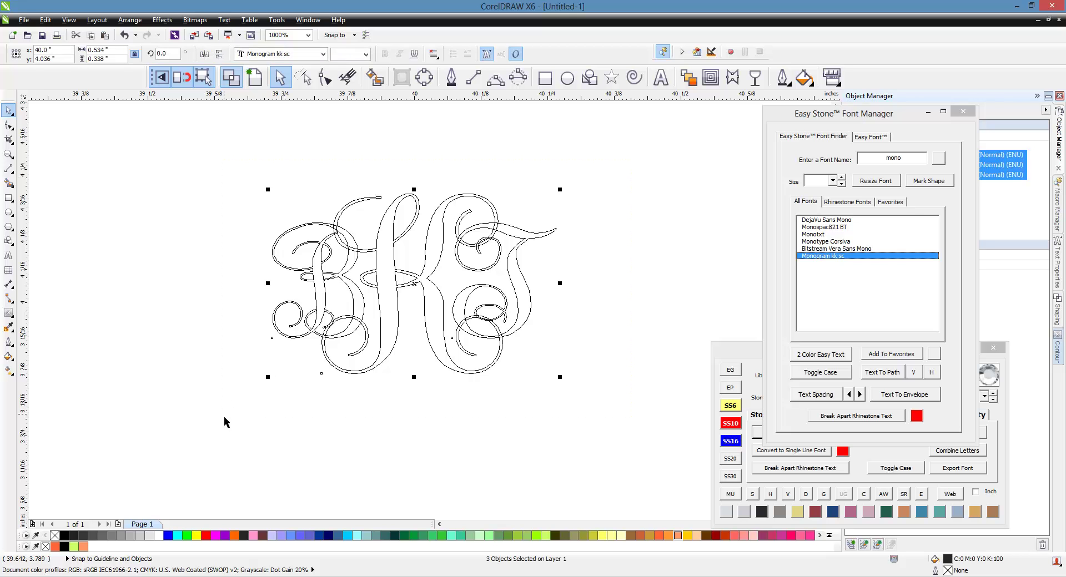
key("ctrl+q")
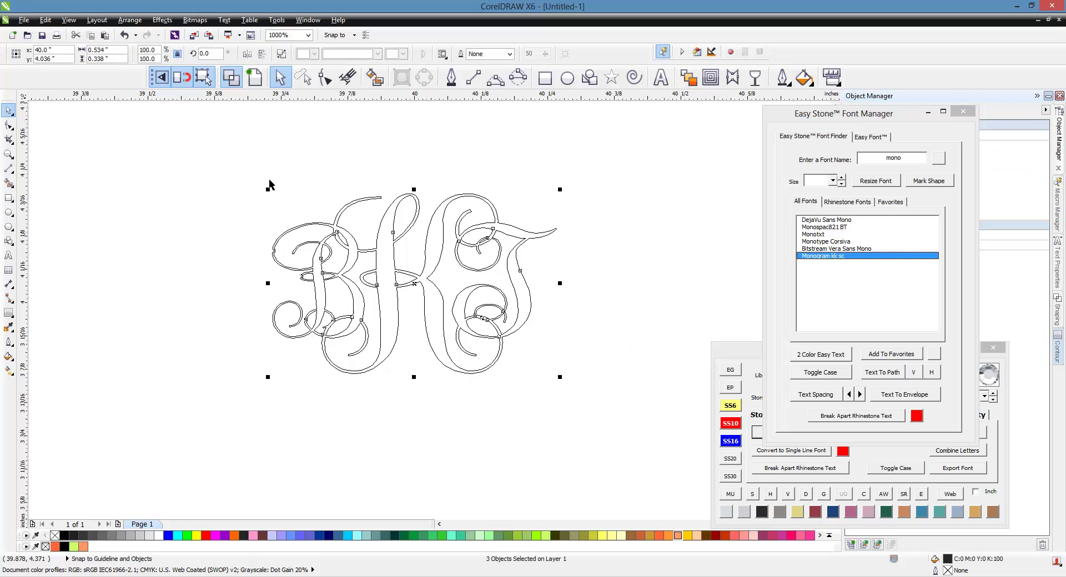
left_click(285, 245)
scroll(357, 255, "up", 1)
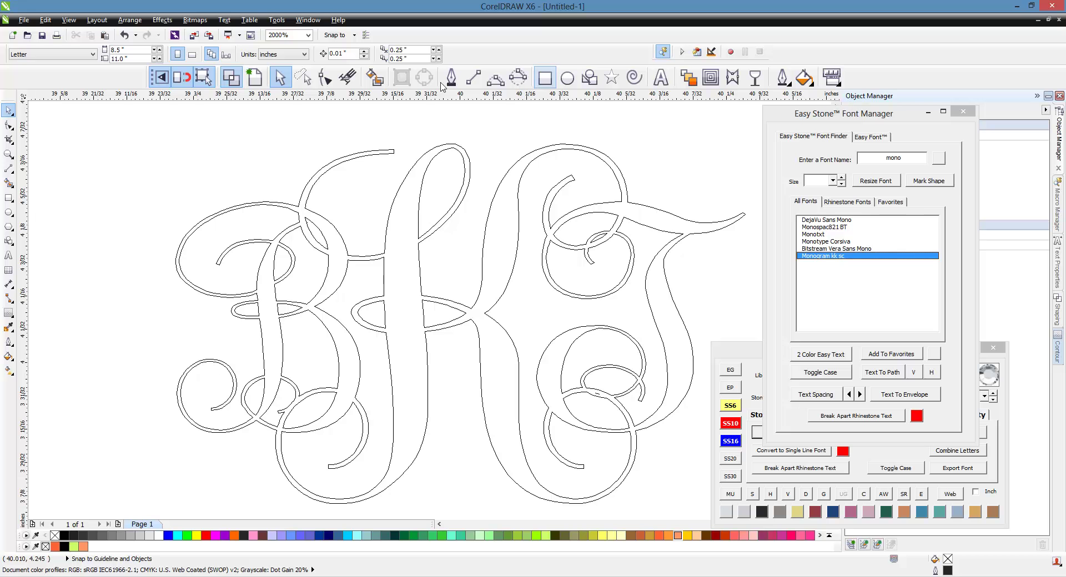
left_click(254, 79)
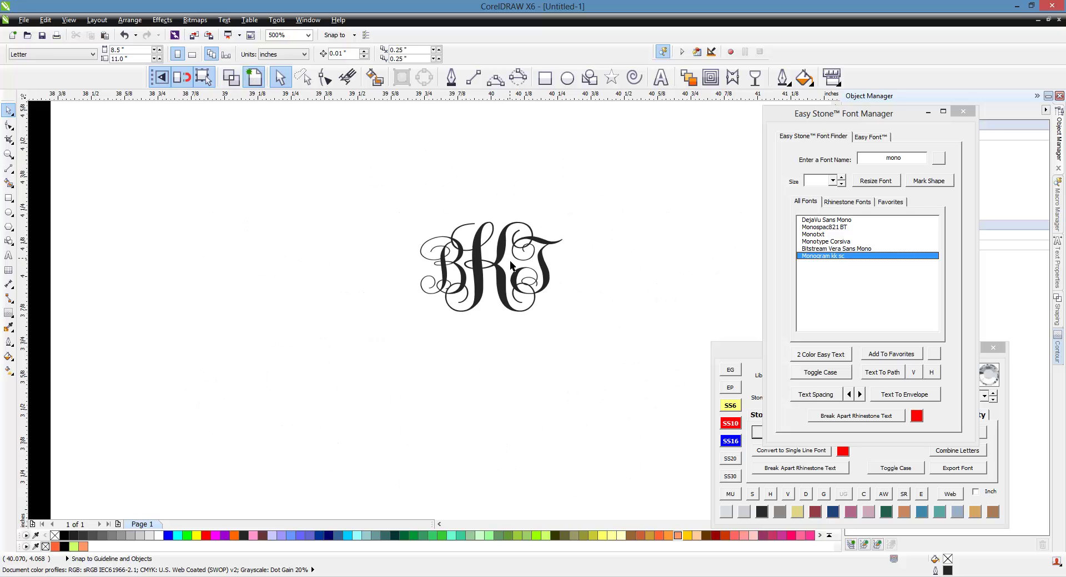
Enlarge the monogram to about 2.58 inches wide, and group the silver and pink pocket layers.
left_click_drag(555, 249, 422, 347)
key("F3")
left_click_drag(202, 222, 435, 399)
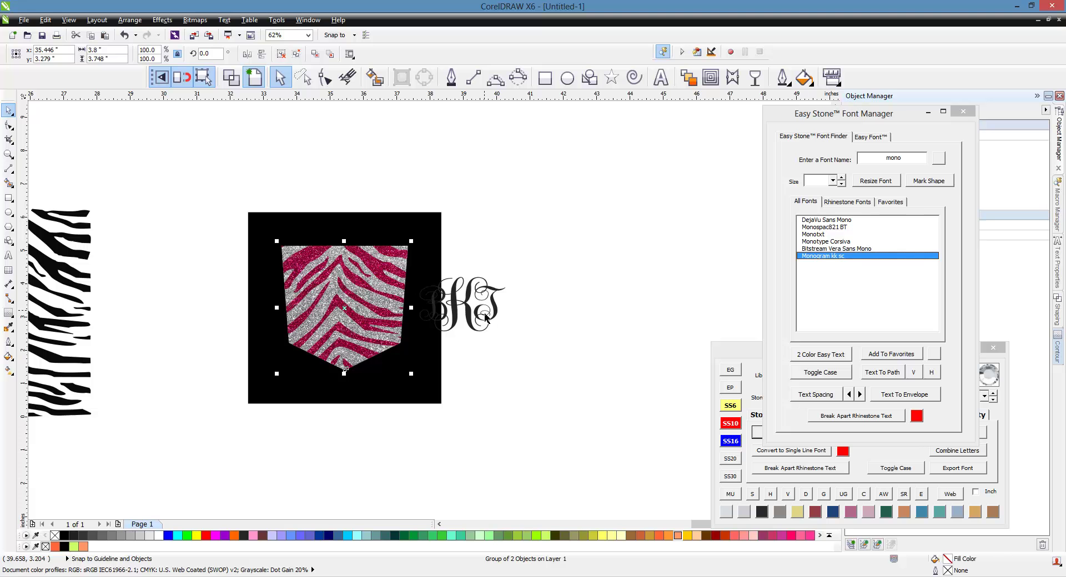
Centre the monogram horizontally and vertically on the grouped glitter pocket.
left_click(434, 319)
left_click(372, 315, "shift")
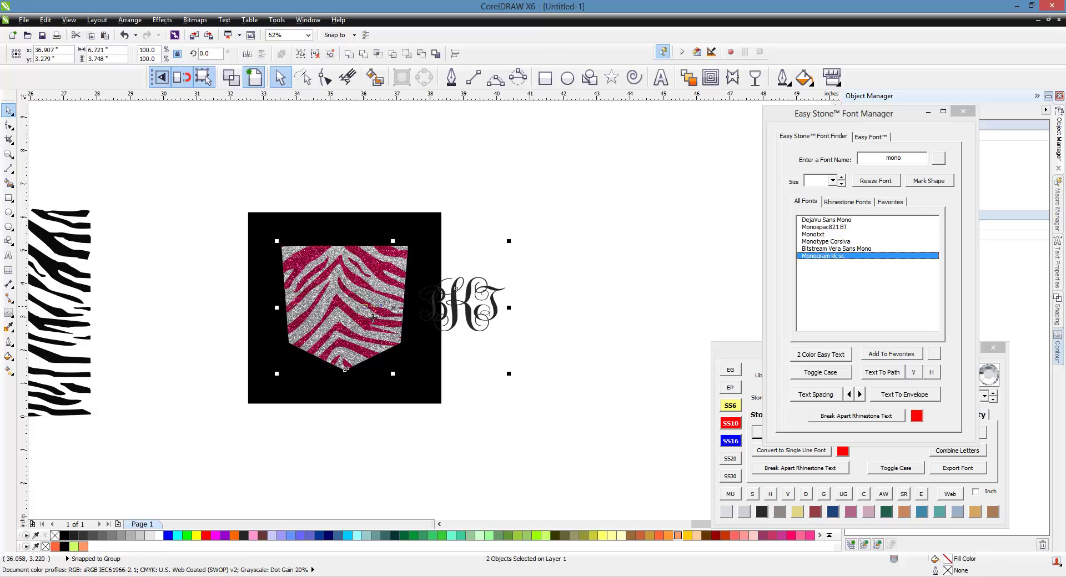
key("c")
key("e")
left_click(476, 330)
scroll(346, 317, "up", 1)
left_click(356, 301)
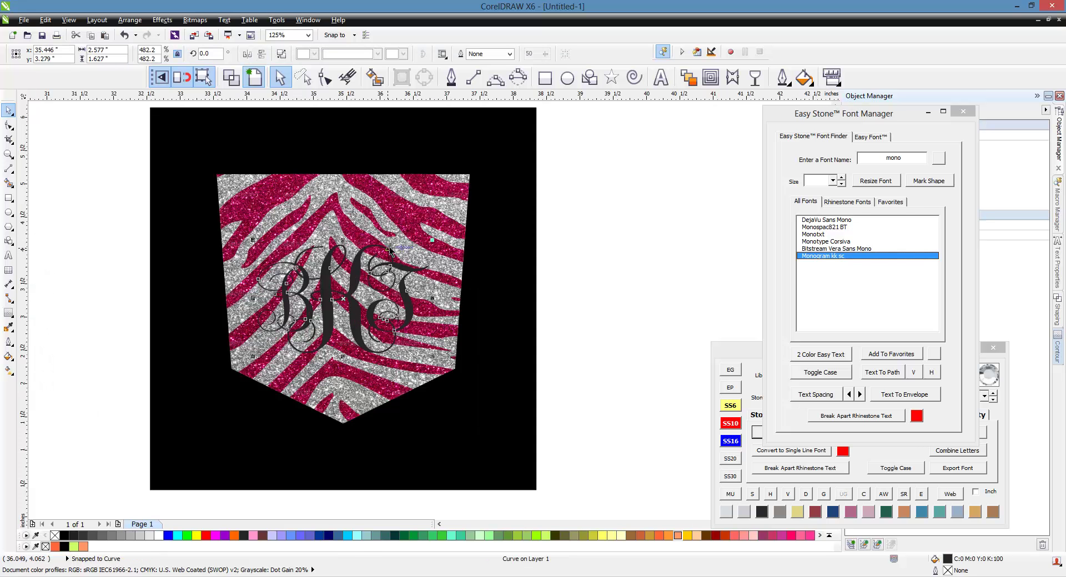
Resize the monogram to about 2.99 inches wide and move it about 0.26 inch up and 0.02 inch right.
left_click_drag(432, 241, 473, 226)
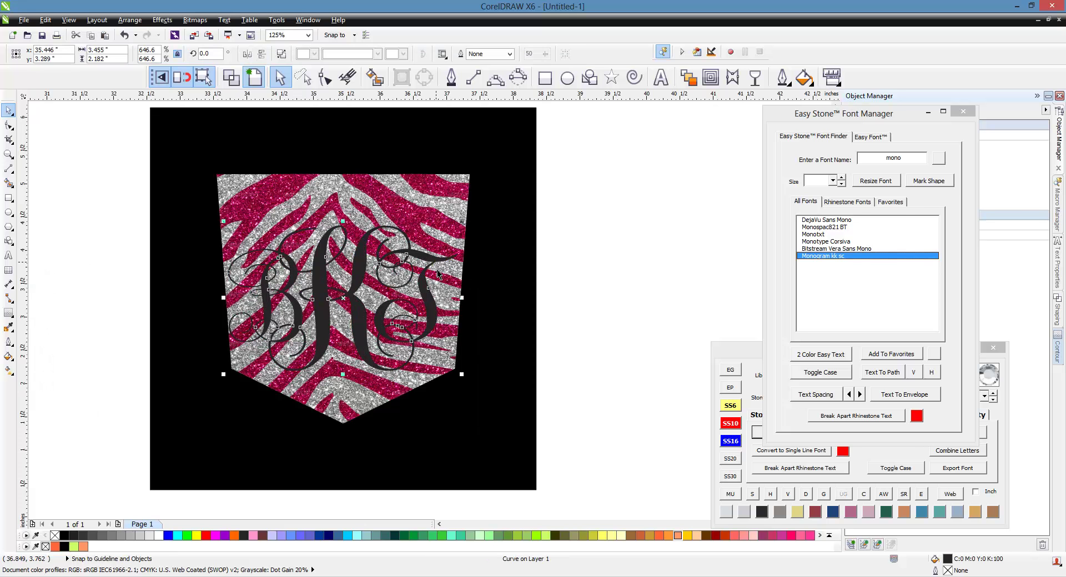
key("Up")
key("Up")
key("Right")
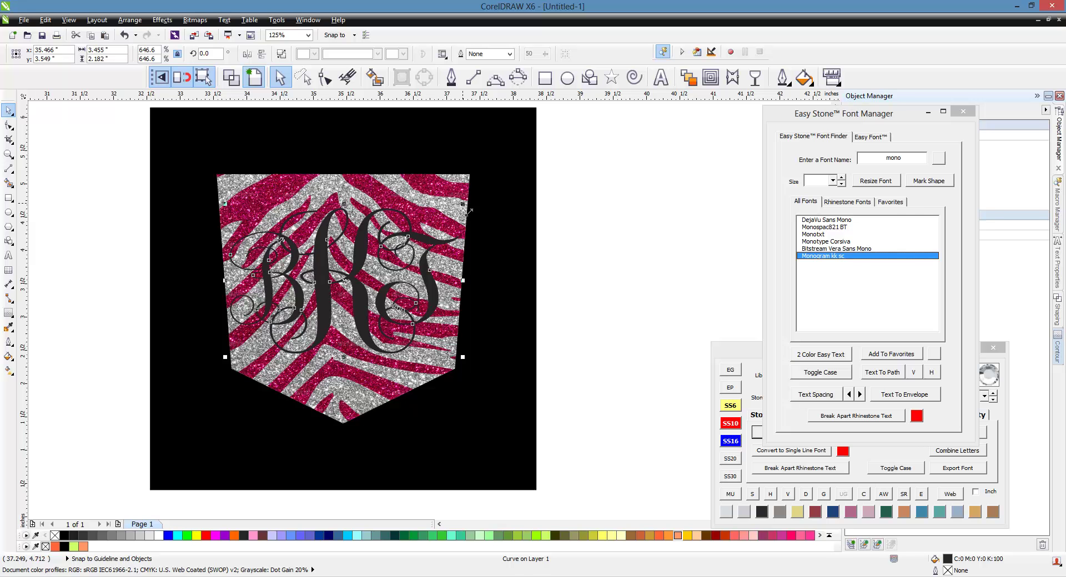
left_click_drag(464, 204, 455, 219)
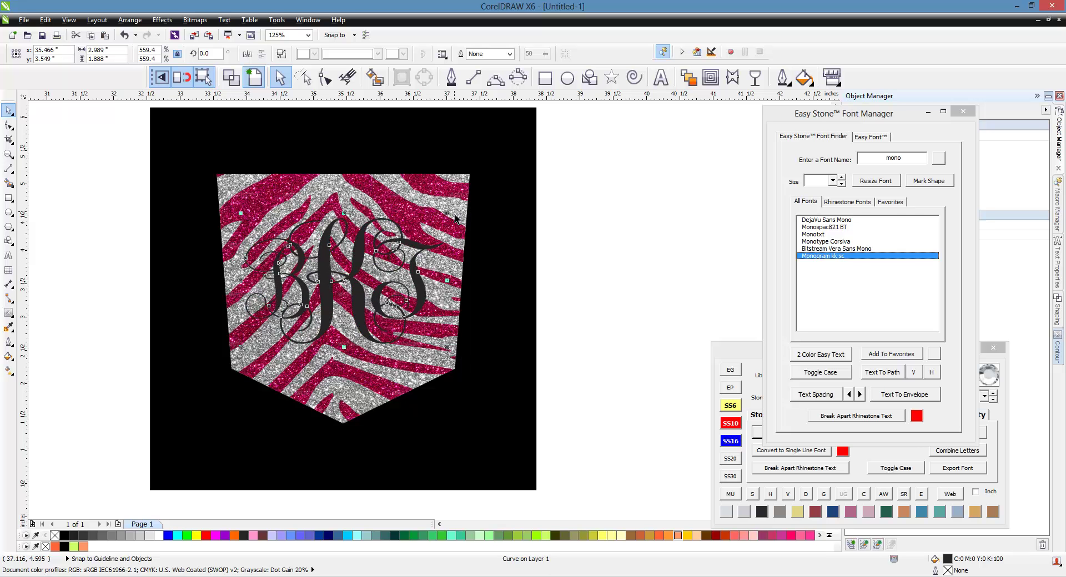
Add an outside contour to the monogram, trying a 0.2 mm offset and settling on 0.3 mm.
left_click(710, 77)
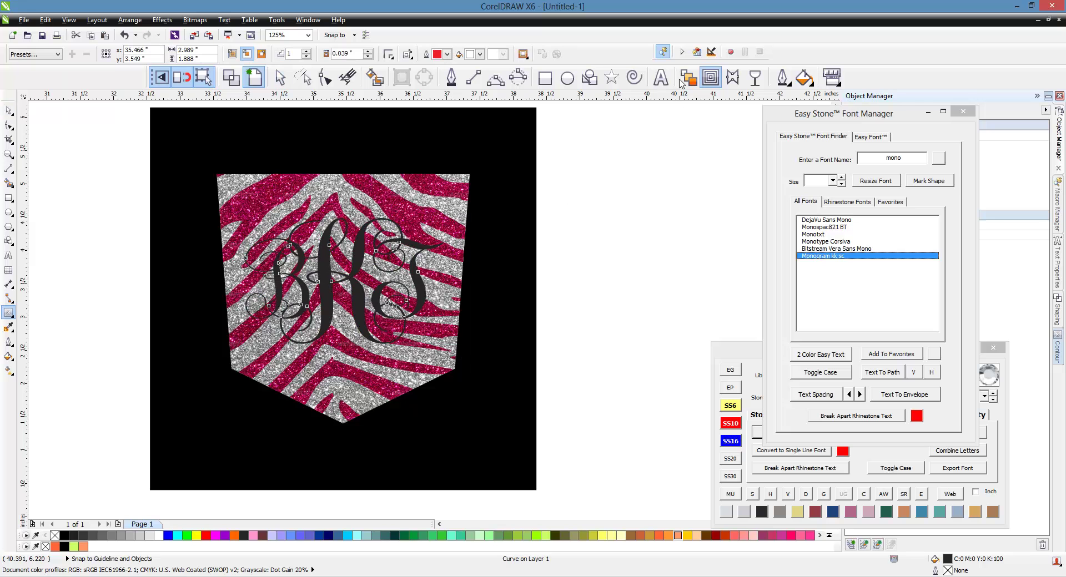
double_click(358, 56)
type(".2mm")
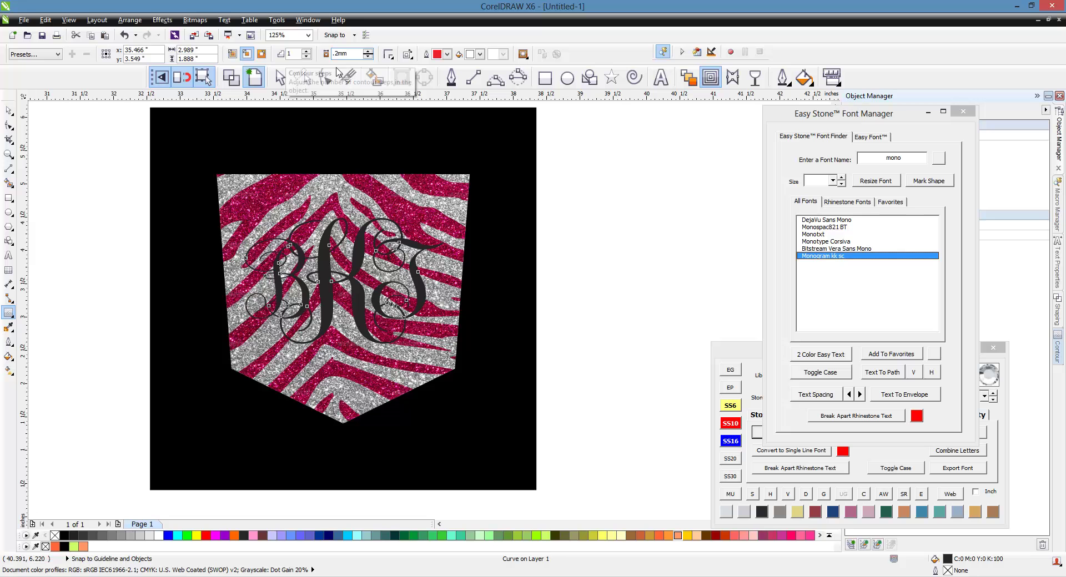
left_click(261, 55)
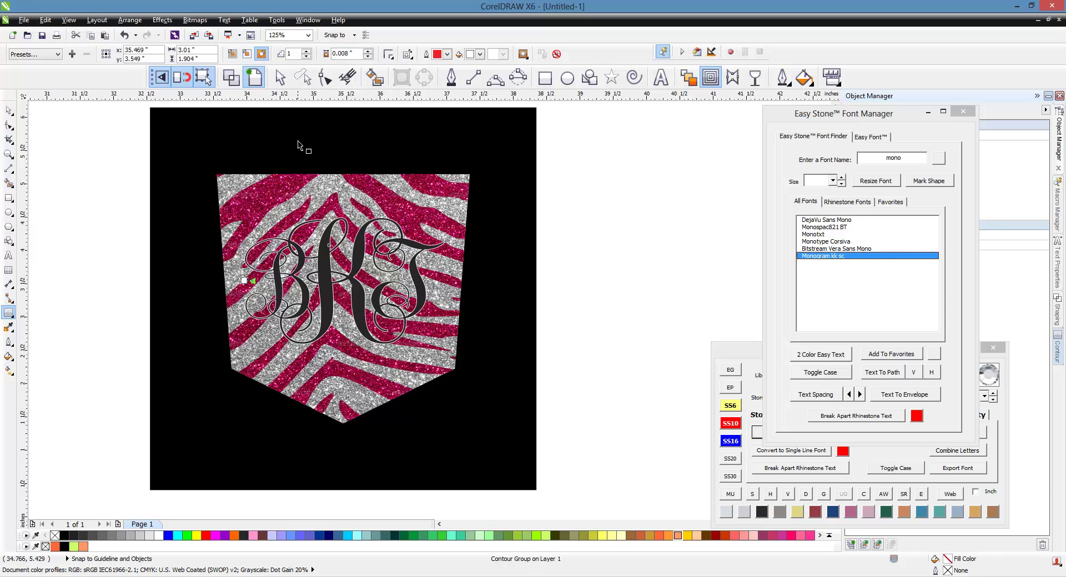
left_click_drag(359, 55, 295, 61)
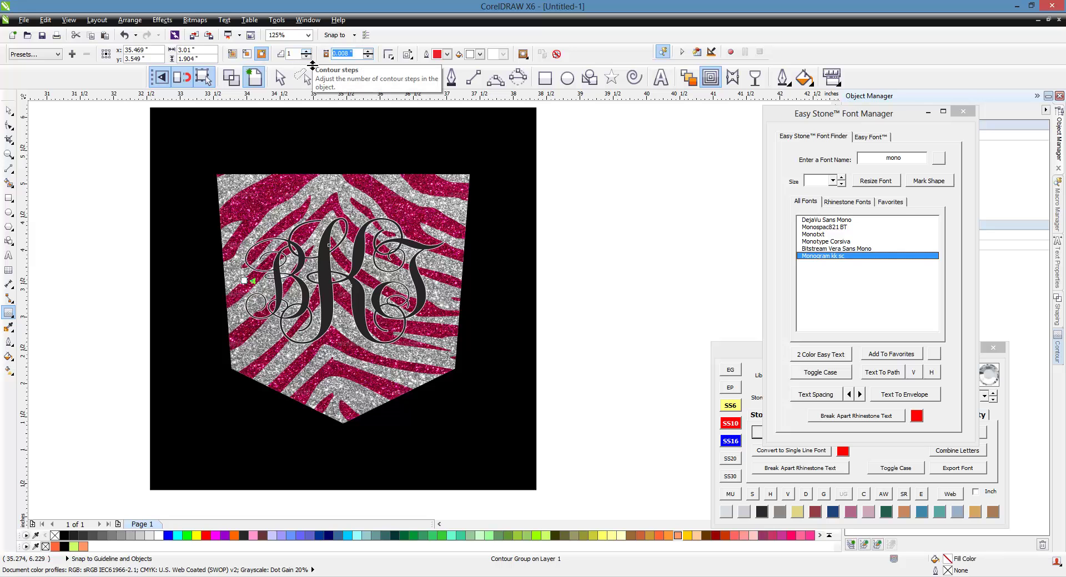
type(".3mm")
key("Return")
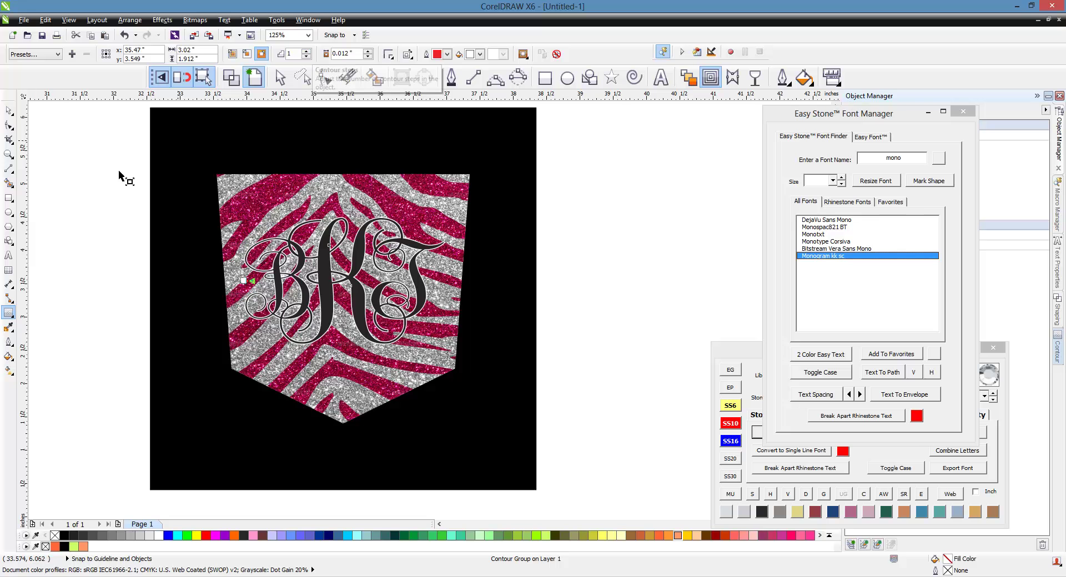
Break the monogram's contour group apart into the white contour shape and the original dark letters.
left_click(8, 114)
scroll(405, 241, "up", 4)
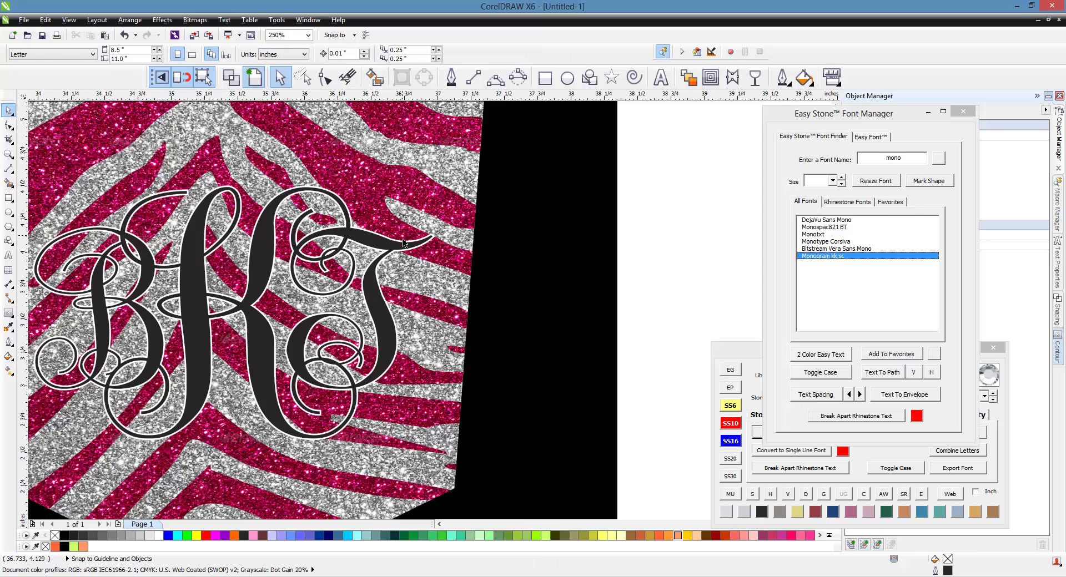
left_click(296, 181)
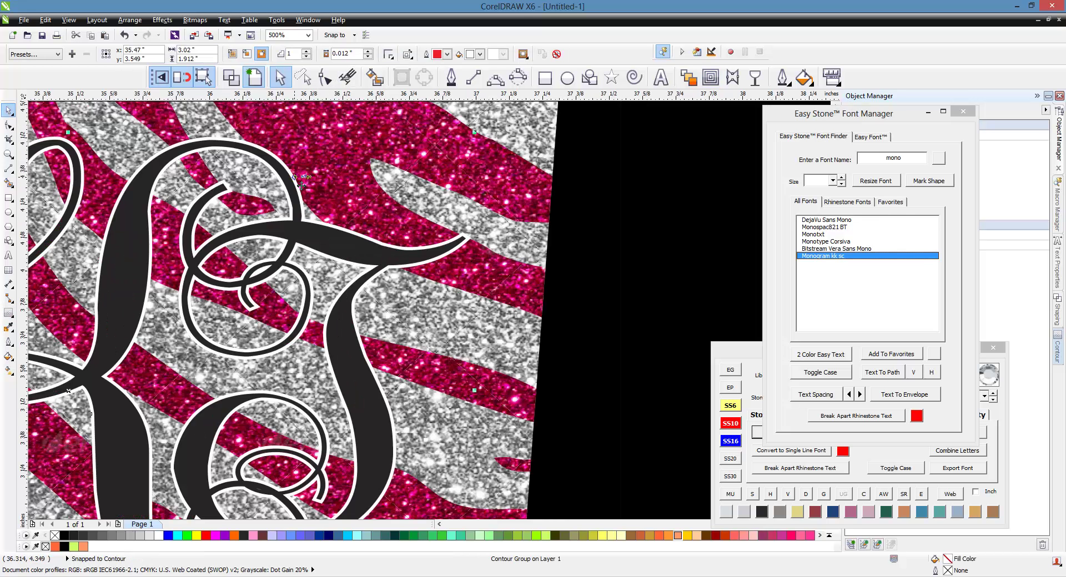
right_click(294, 178)
left_click(339, 198)
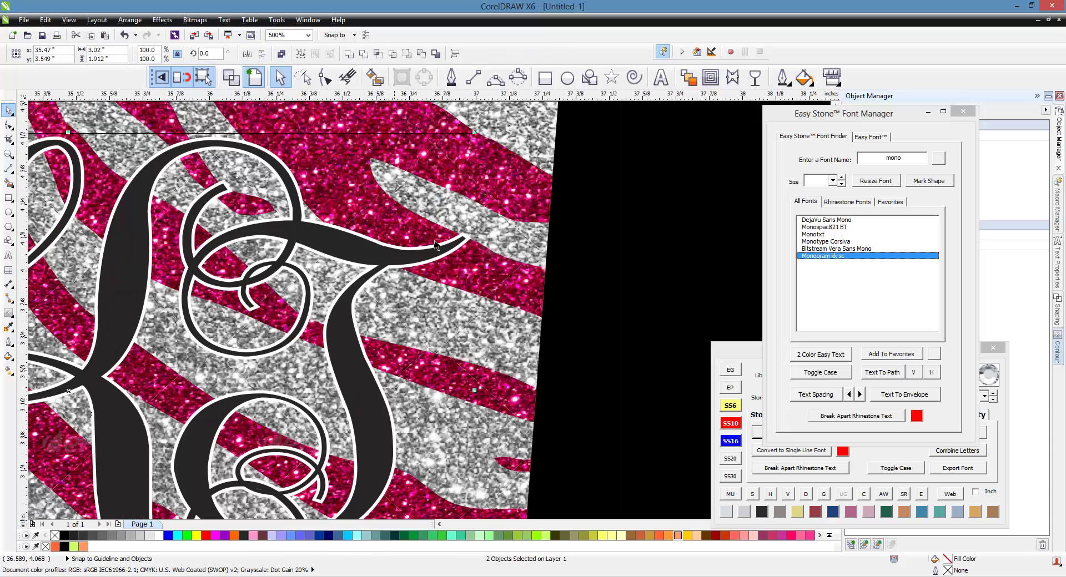
scroll(436, 246, "down", 4)
left_click(585, 256)
Delete the original dark monogram, keeping only the white contour shape on the pocket.
scroll(415, 253, "up", 4)
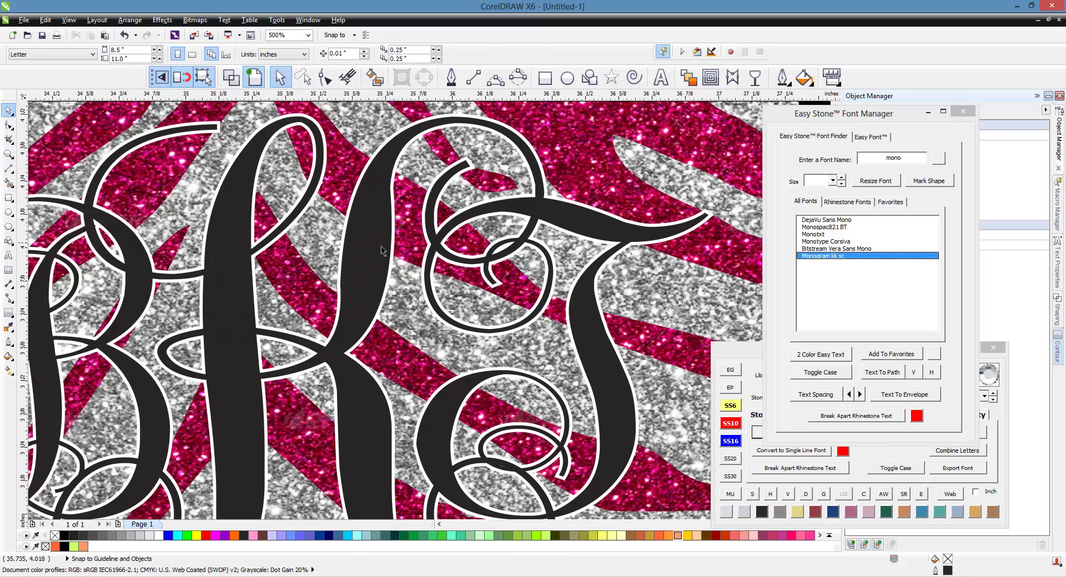
left_click(387, 249)
key("Delete")
scroll(409, 262, "down", 4)
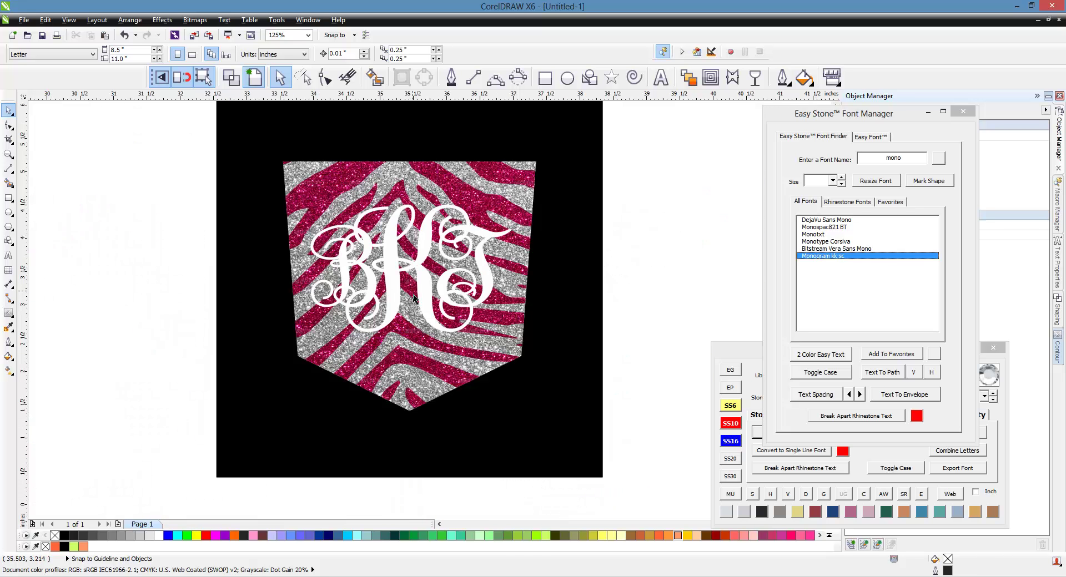
Trim the grouped pocket with the white monogram contour and move the contour off the pocket.
left_click(434, 288)
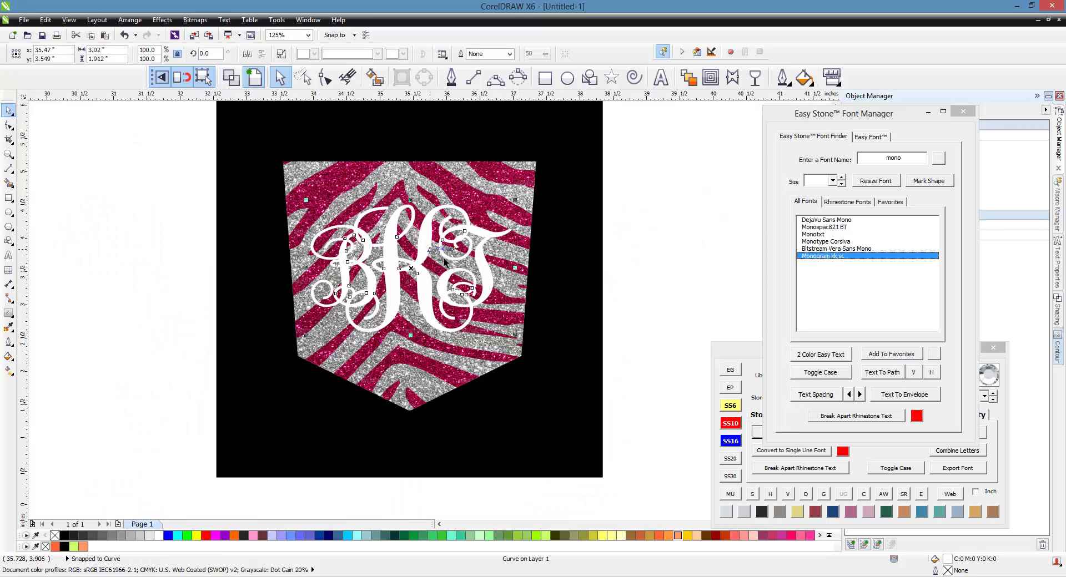
left_click(650, 311)
left_click(435, 284)
left_click(458, 204, "shift")
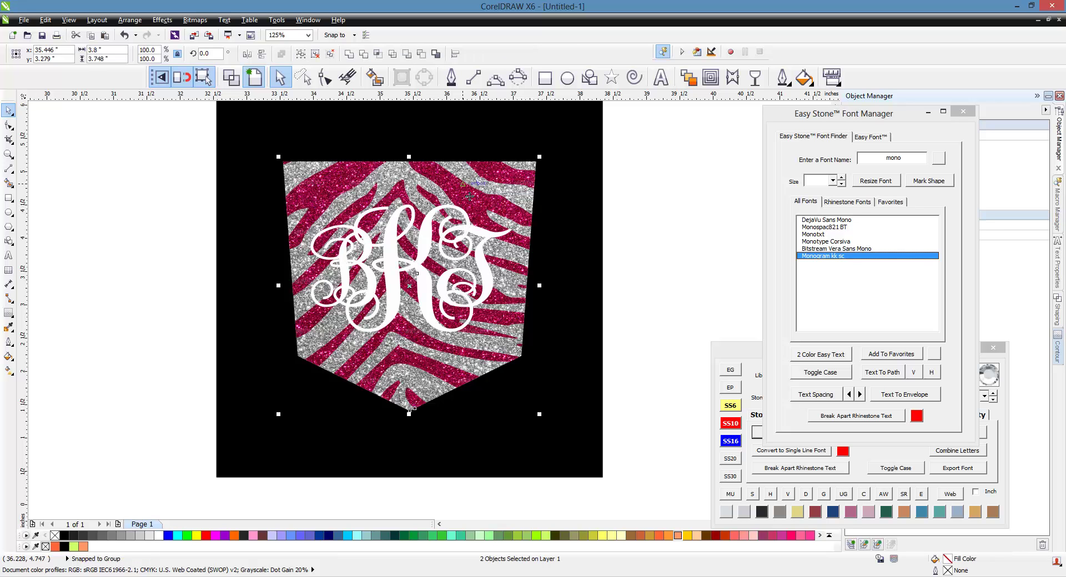
left_click(705, 260)
left_click_drag(428, 276, 153, 287)
left_click(145, 371)
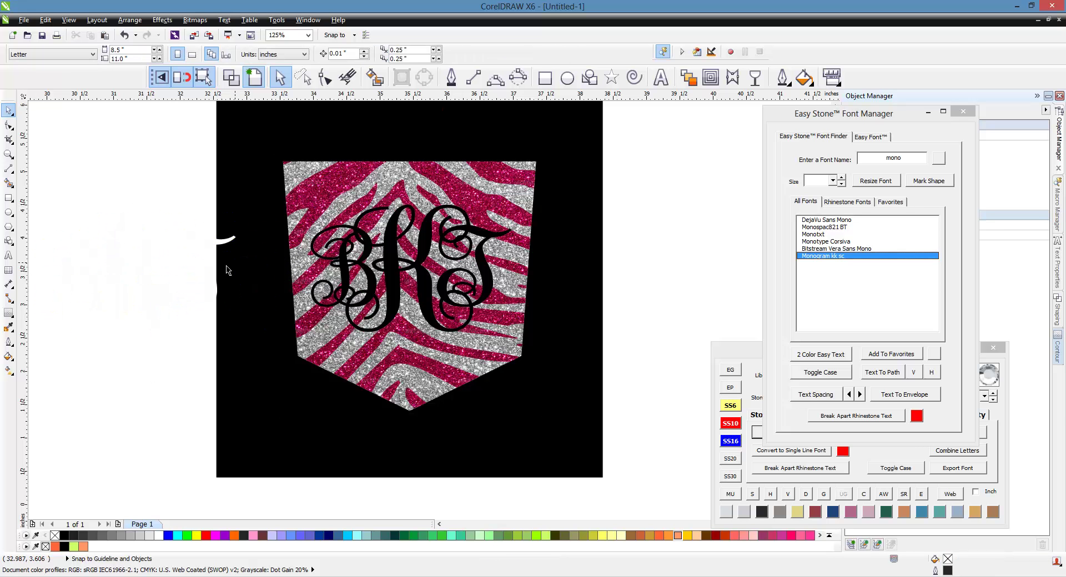
Move the monogram contour completely clear of the black background and fill it with light pink.
left_click(205, 249)
left_click_drag(214, 253, 136, 253)
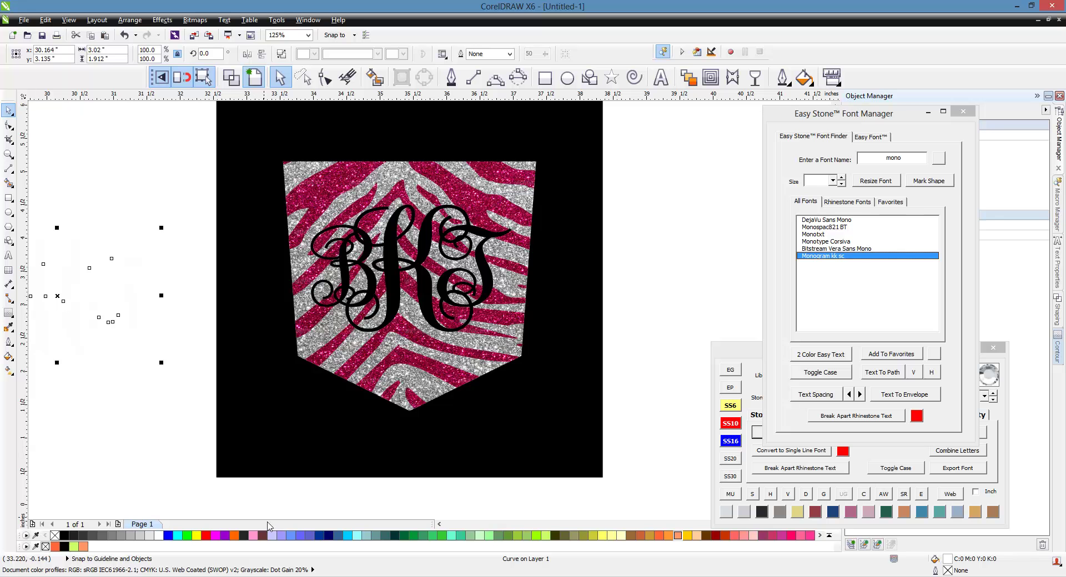
left_click(253, 535)
left_click(142, 380)
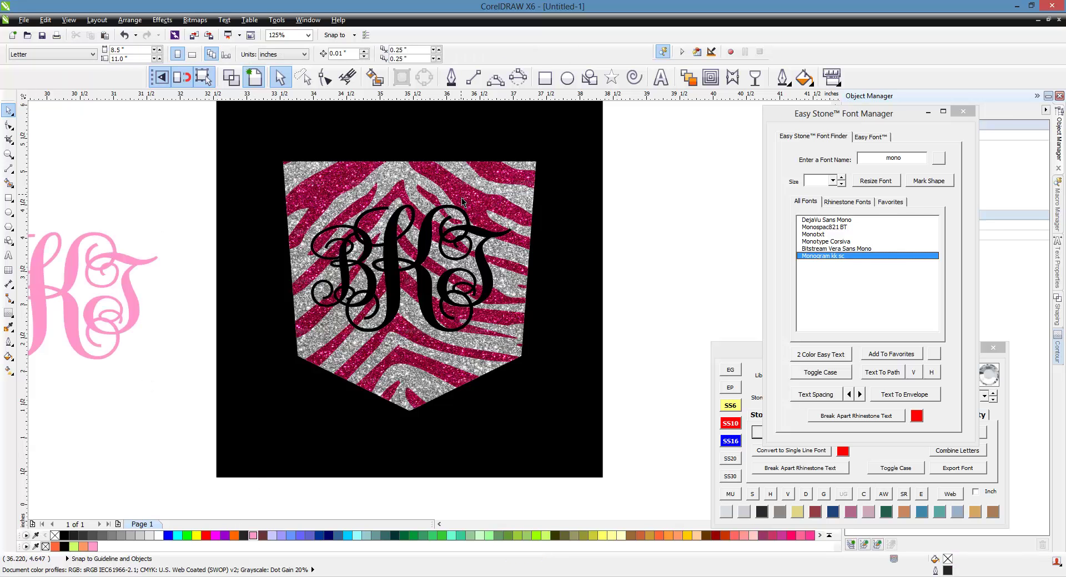
Ungroup the trimmed pocket and place the silver and pink glitter layers side by side beyond the black background.
right_click(478, 205)
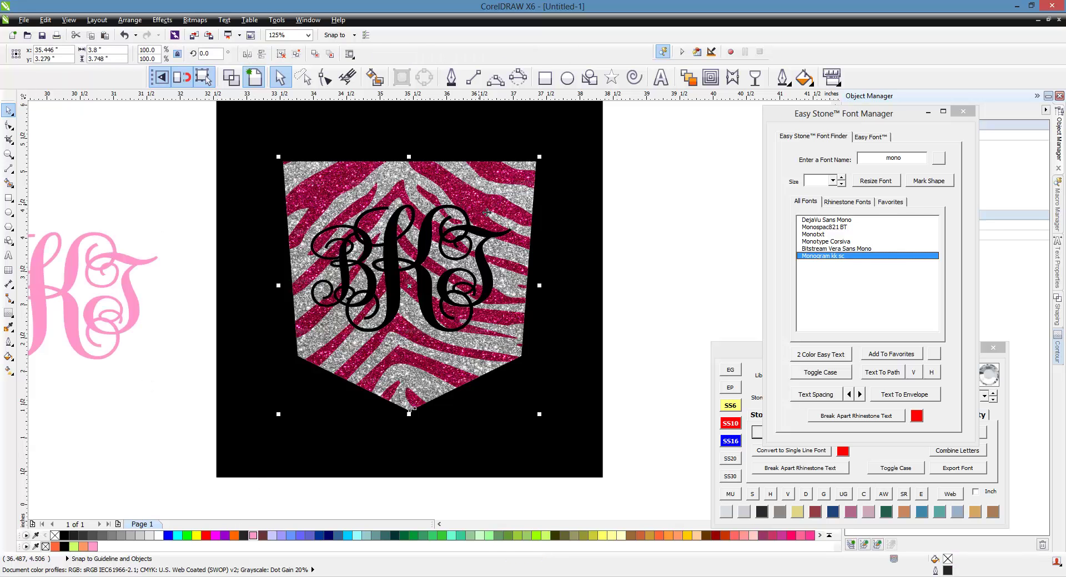
left_click(511, 252)
left_click(167, 215)
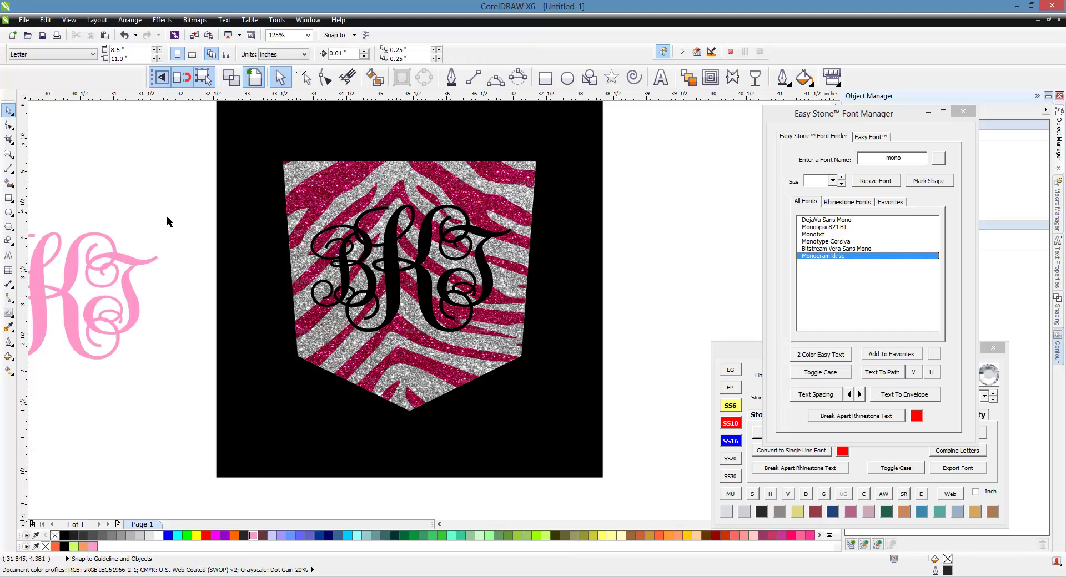
scroll(369, 206, "right", 3)
left_click_drag(314, 215, 678, 243)
scroll(494, 246, "down", 2)
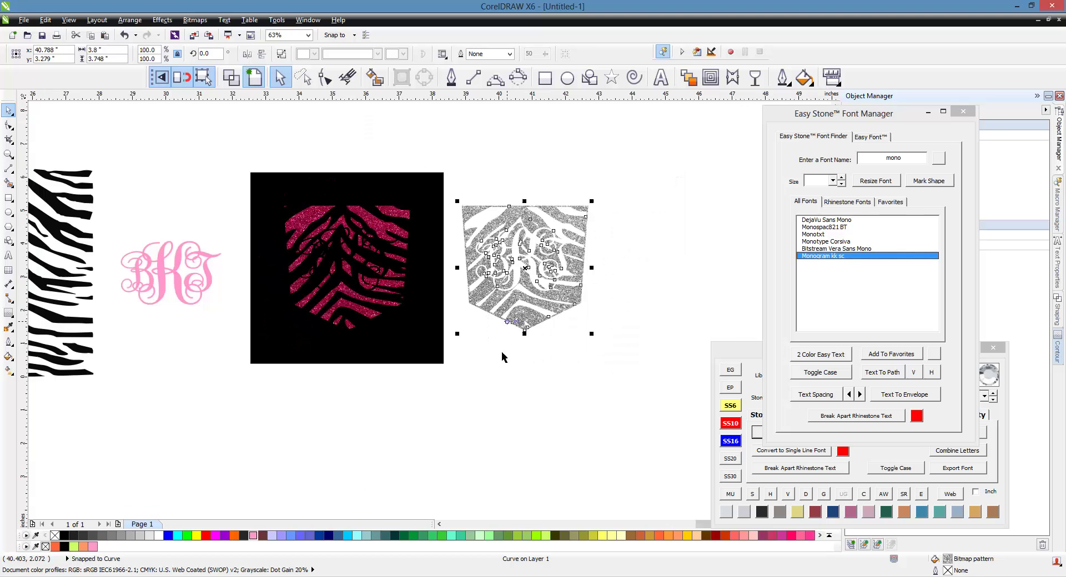
left_click(501, 351)
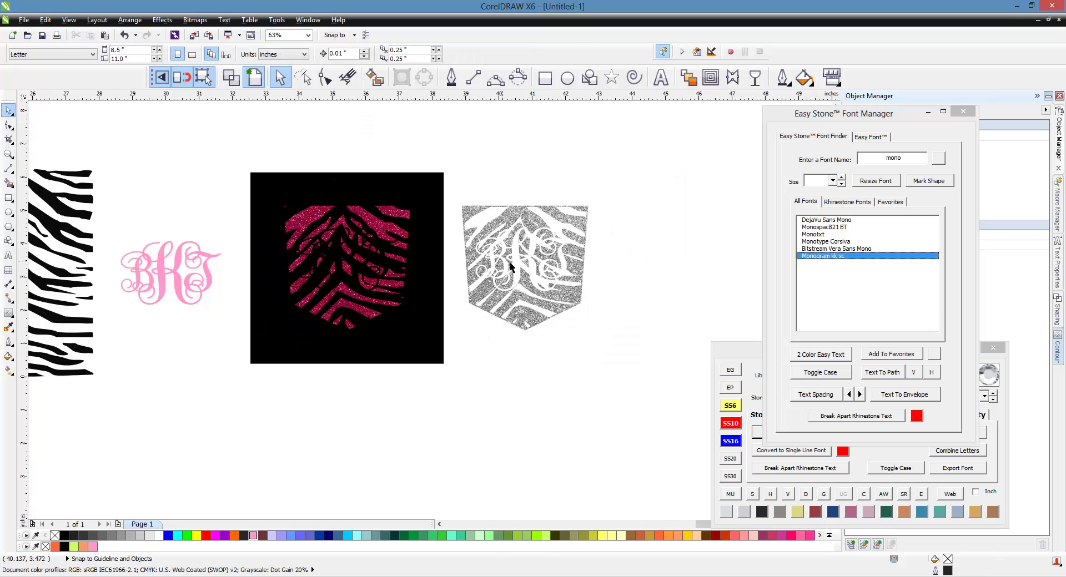
left_click(310, 224)
left_click_drag(310, 224, 632, 224)
key("Escape")
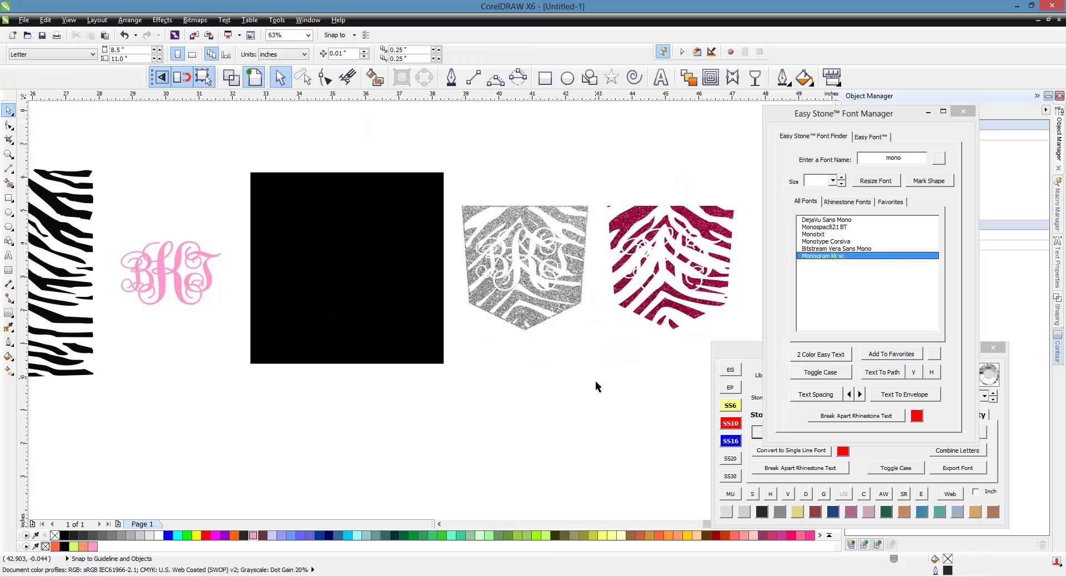
Undo the layer separation, ungrouping, pink fill, monogram moves and pocket trim.
key("ctrl+z")
key("ctrl+z")
key("ctrl+z")
key("ctrl+z")
key("ctrl+z")
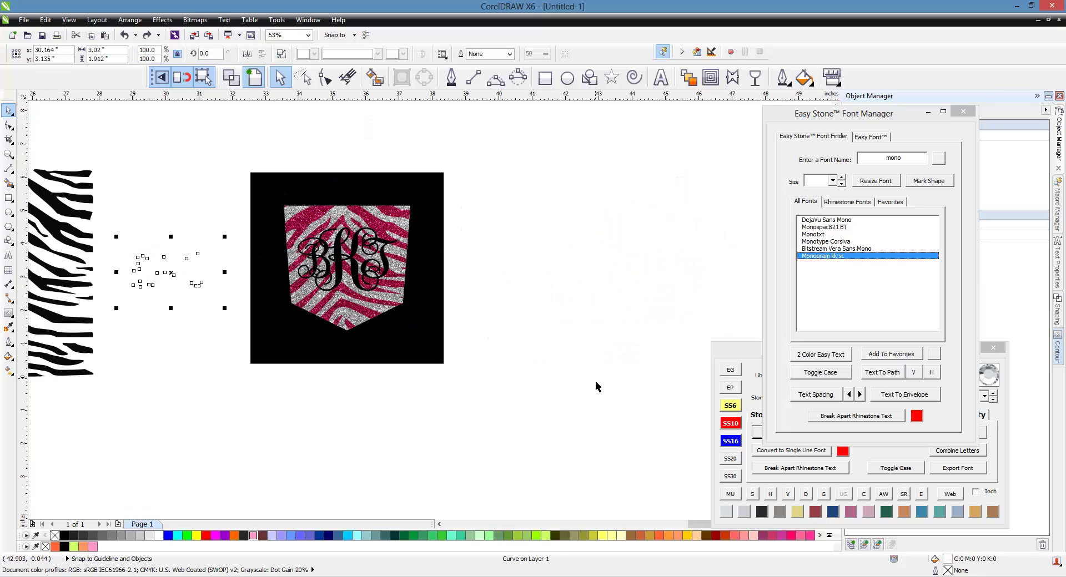
key("ctrl+z")
key("ctrl+z")
key("ctrl+z")
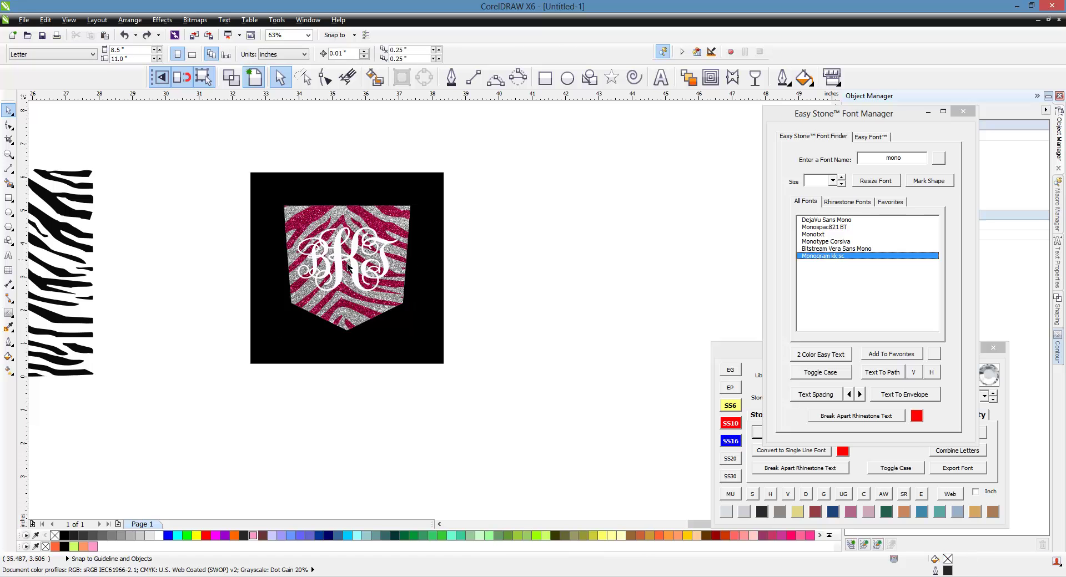
Move the white monogram contour off the pocket and ungroup the silver and pink glitter layers.
scroll(333, 271, "up", 3)
left_click_drag(383, 247, 108, 266)
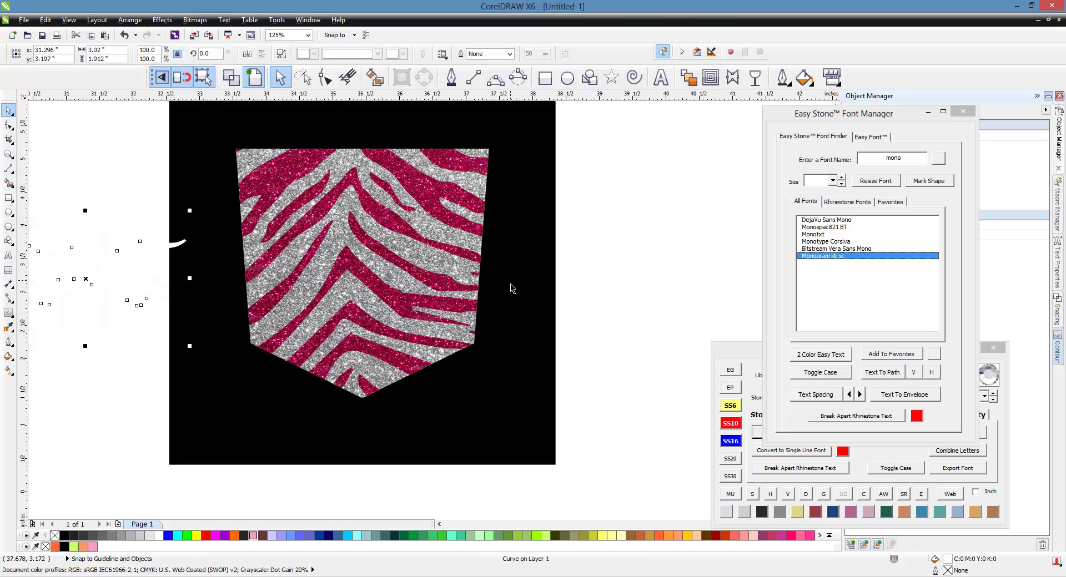
scroll(207, 242, "right", 3)
left_click(343, 216)
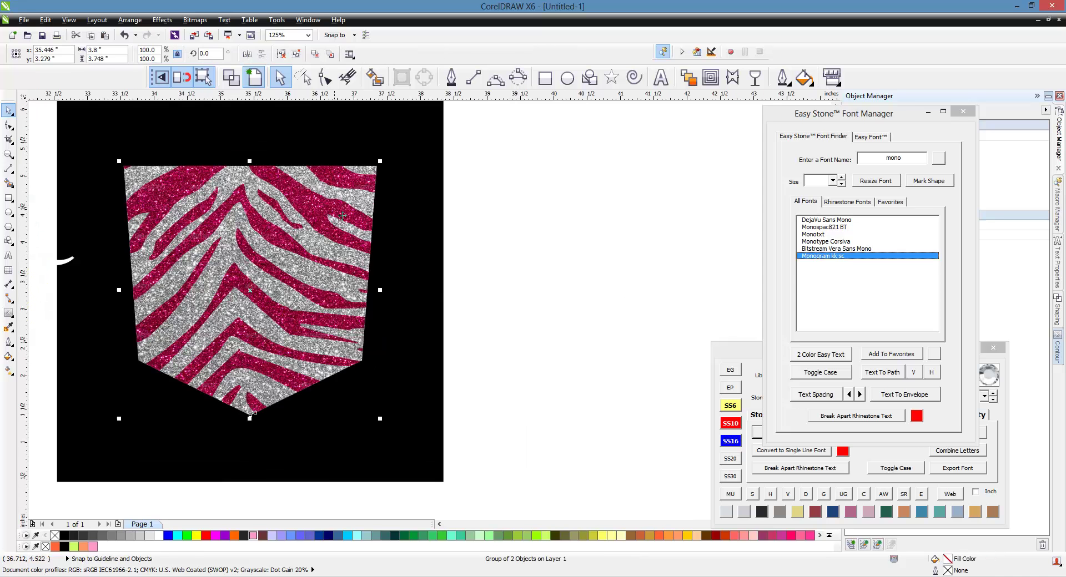
right_click(329, 209)
left_click(355, 254)
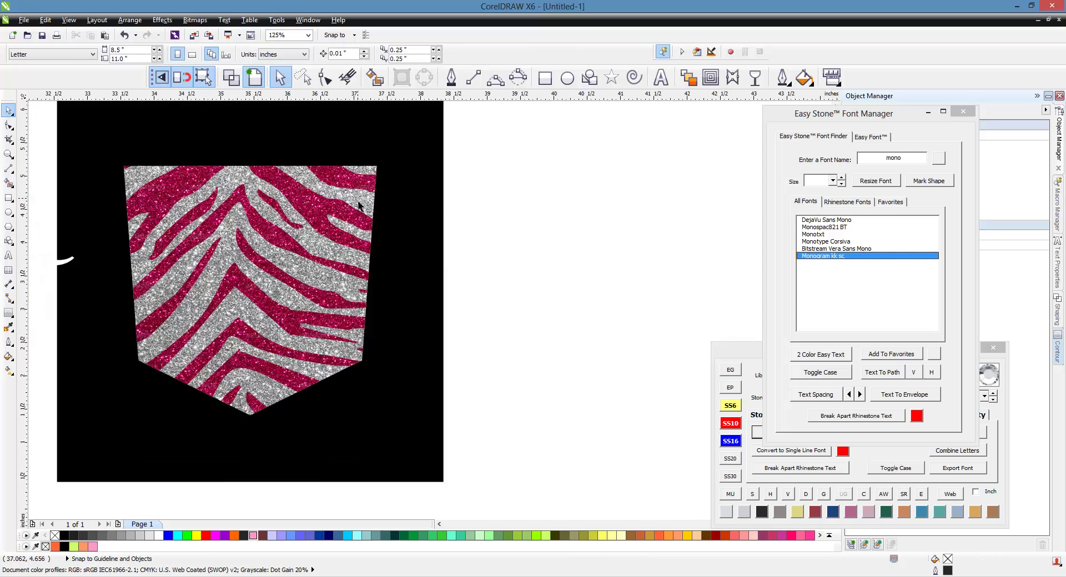
Delete and restore the silver and pink pocket layers one at a time to show each layer on its own.
left_click(359, 206)
key("Delete")
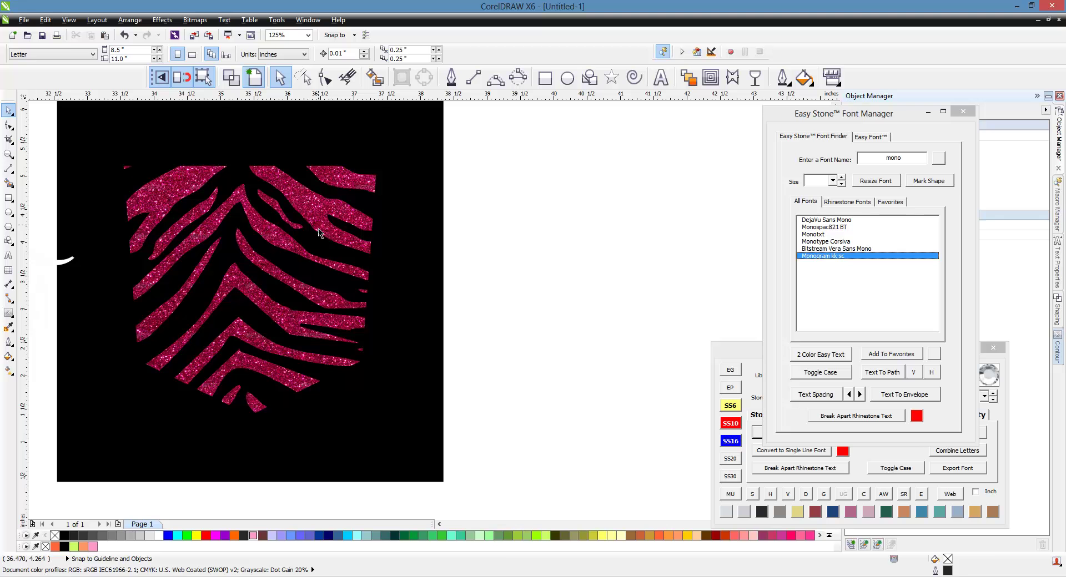
left_click(319, 233)
left_click(592, 318)
key("ctrl+z")
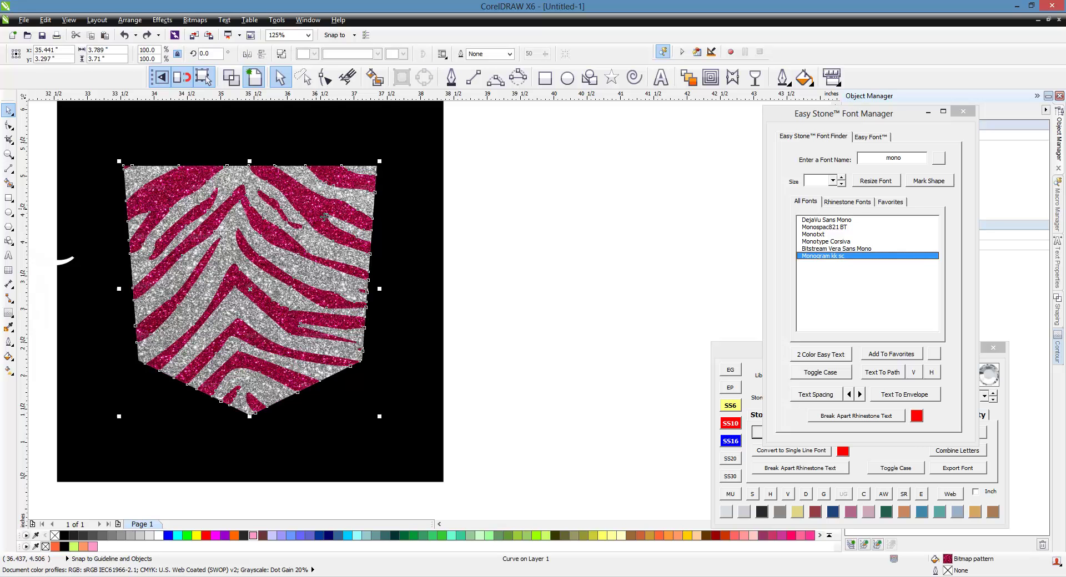
key("Delete")
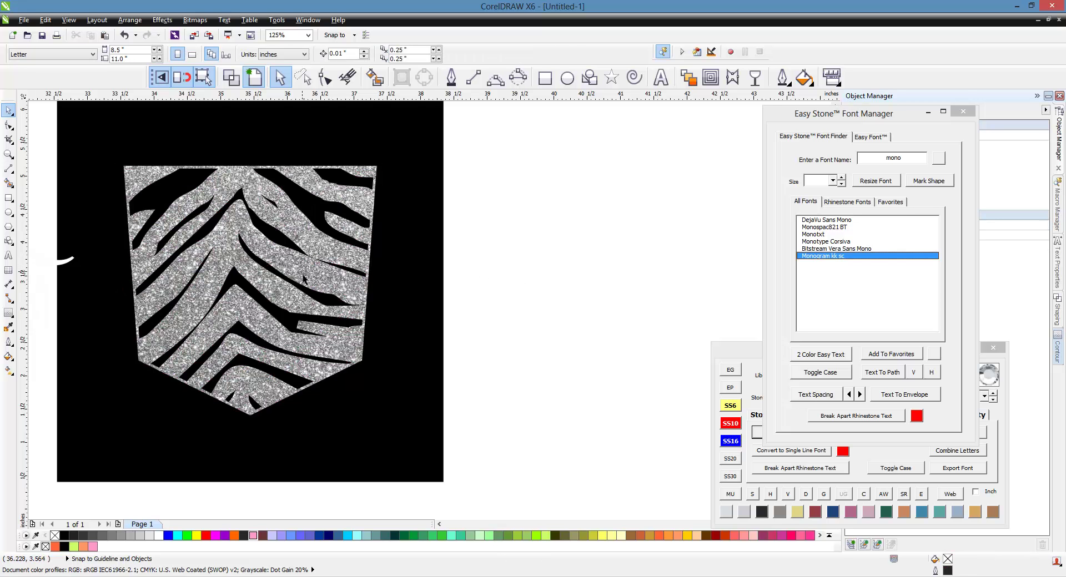
key("ctrl+z")
left_click(572, 321)
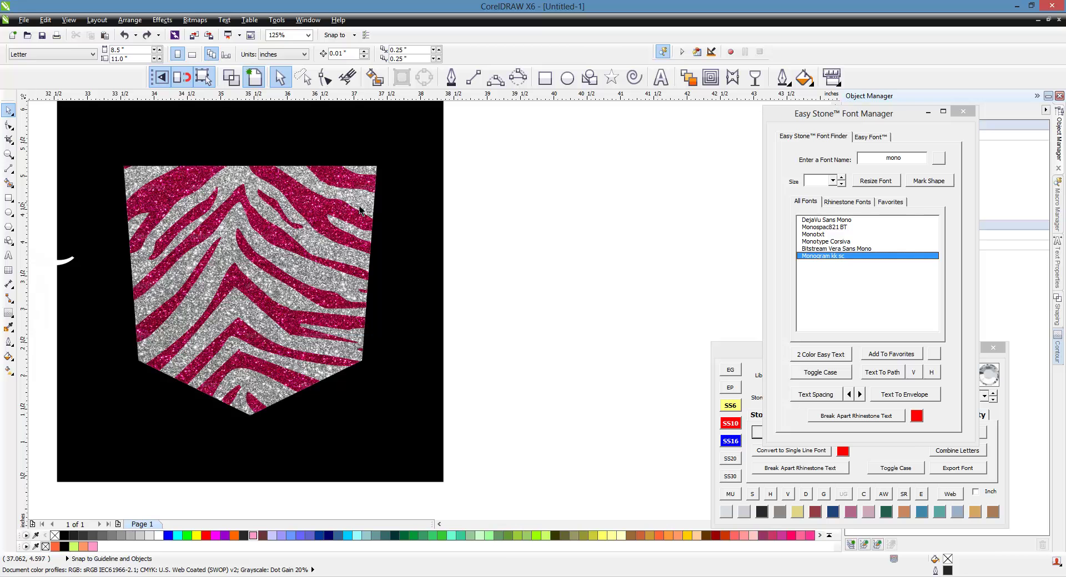
Delete the silver glitter layer, leaving only the pink zebra stripes on the black background.
left_click(368, 210)
key("Delete")
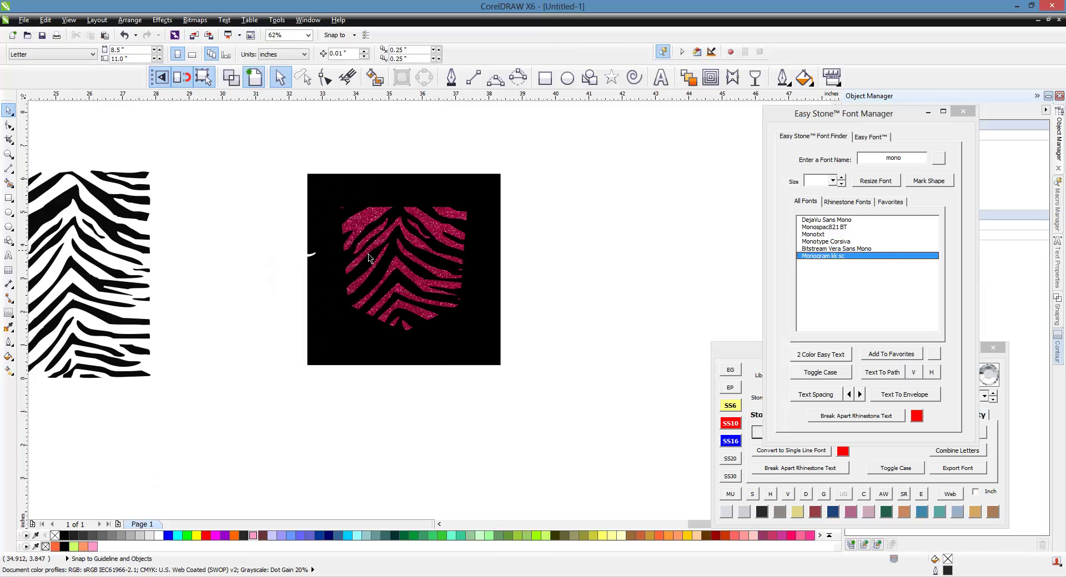
scroll(369, 258, "left", 3)
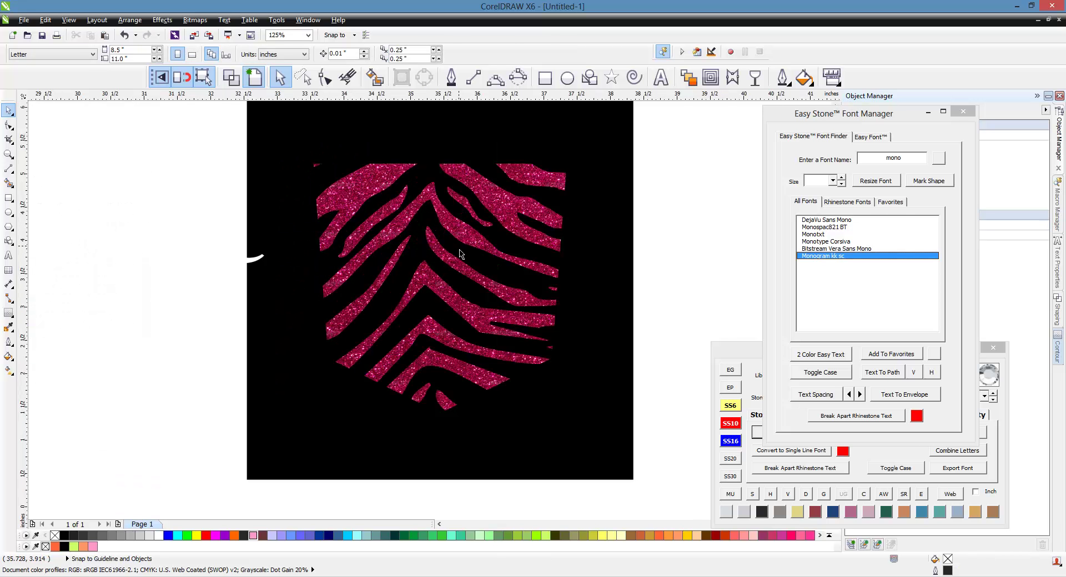
scroll(459, 254, "down", 1)
scroll(419, 259, "up", 1)
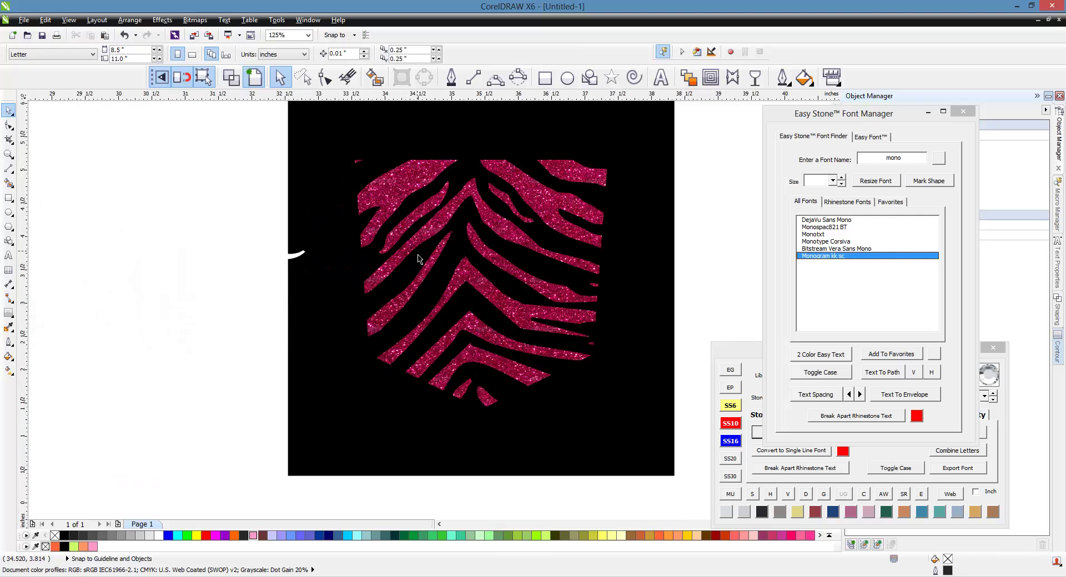
Undo the silver layer's deletion, the pocket's ungrouping and the monogram's move.
key("ctrl+z")
key("ctrl+z")
key("ctrl+z")
key("ctrl+z")
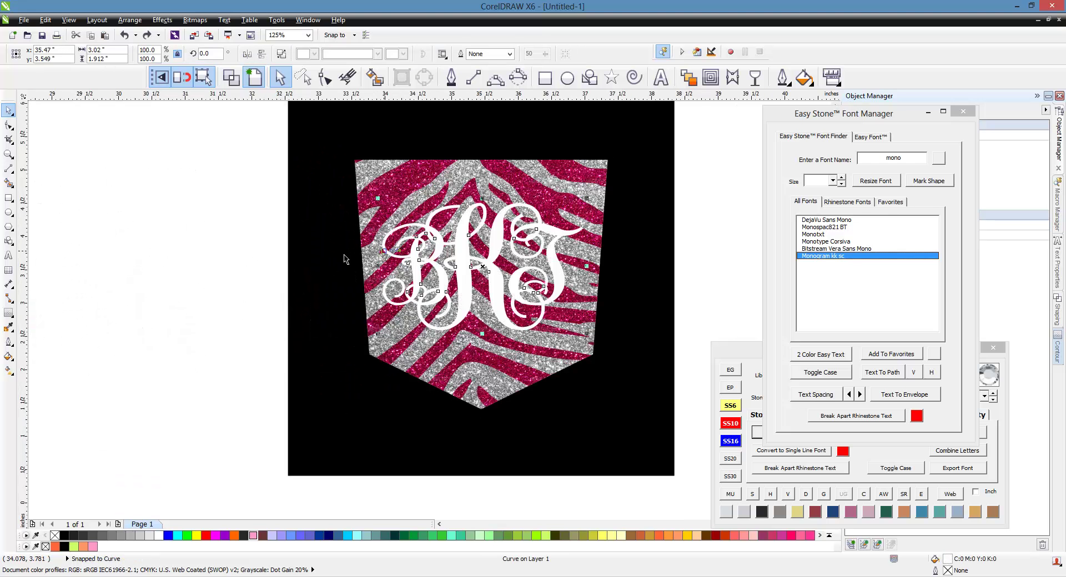
Trim the grouped glitter pocket with the white monogram contour and move the contour to the blank area beside the black background.
left_click(253, 299)
left_click(469, 278)
left_click(478, 308, "shift")
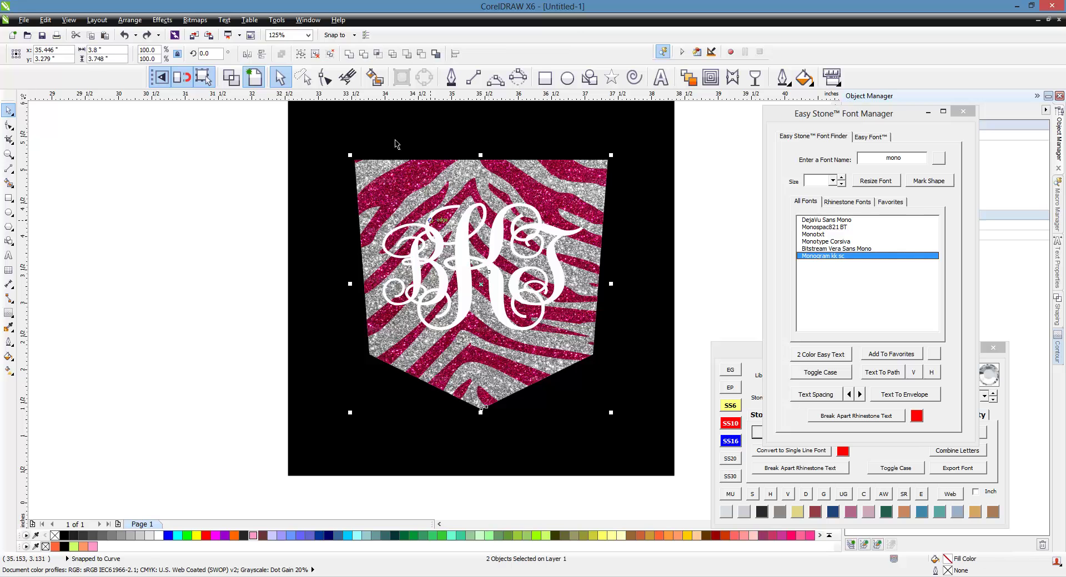
left_click(237, 200)
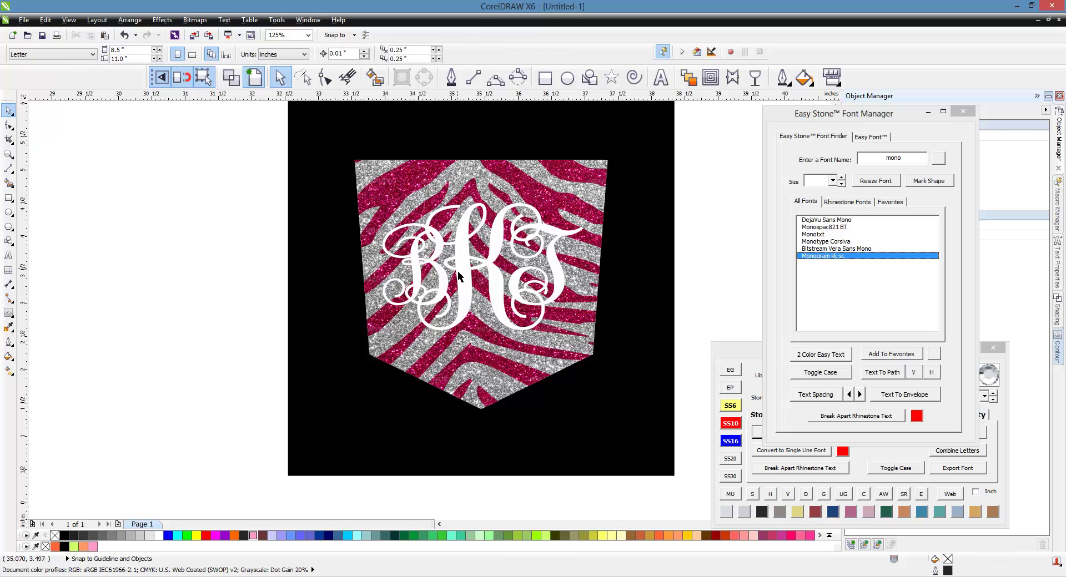
left_click_drag(458, 272, 98, 274)
left_click(205, 377)
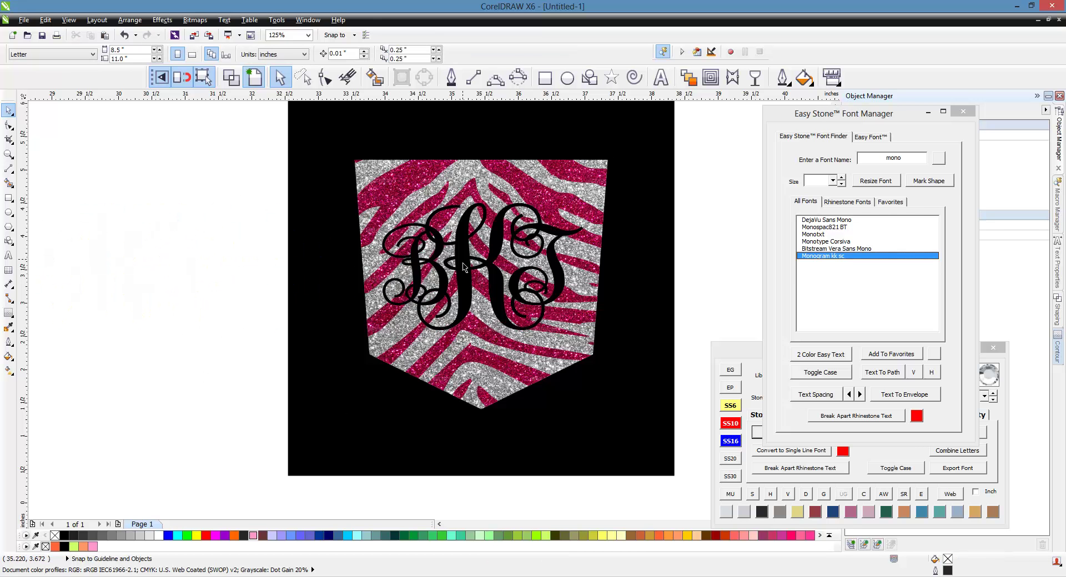
left_click(413, 347)
left_click(257, 337)
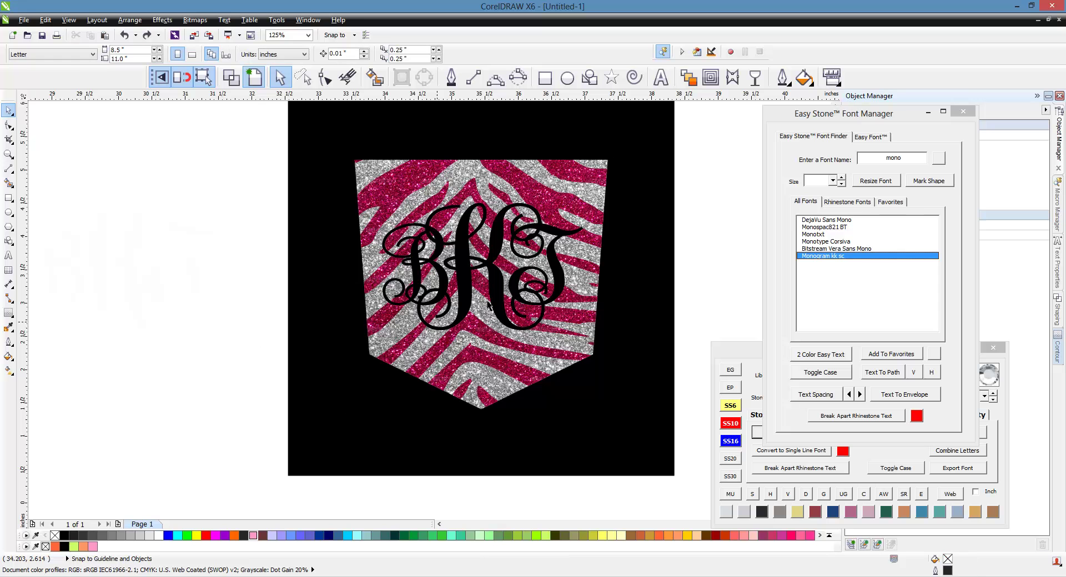